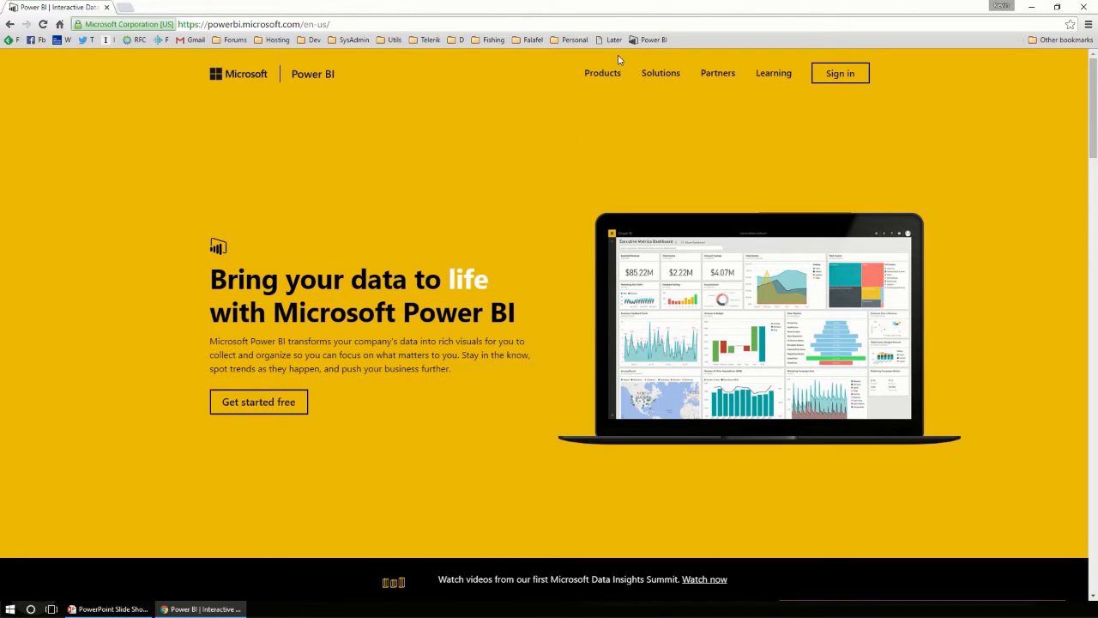
# Step: Open the Power BI pricing page and compare the features of the free and Pro plans
pyautogui.click(603, 74)
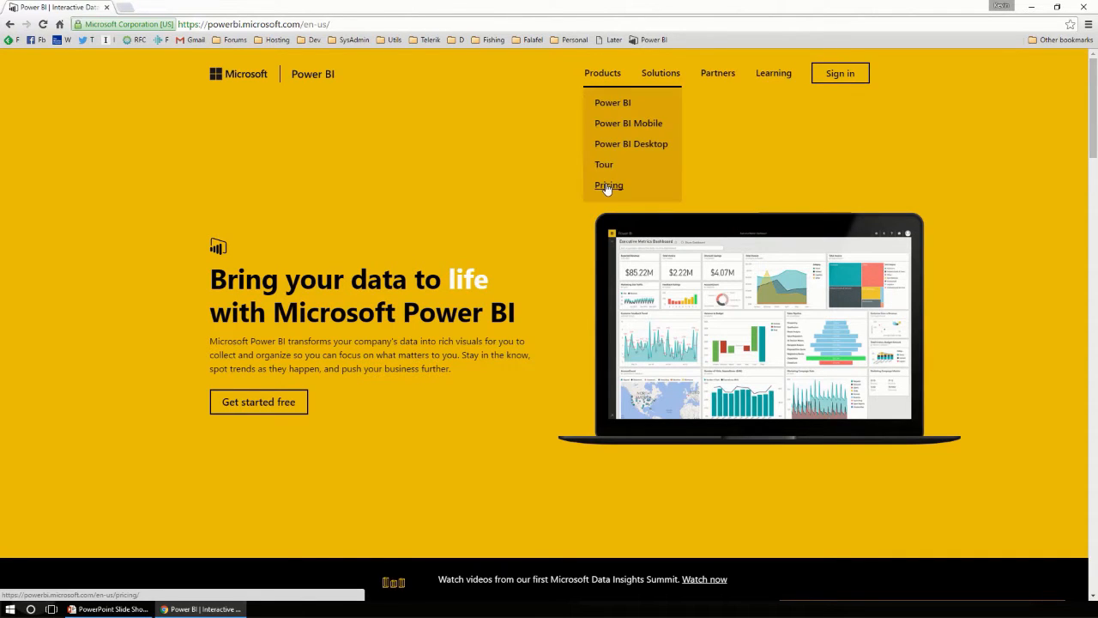
pyautogui.click(608, 186)
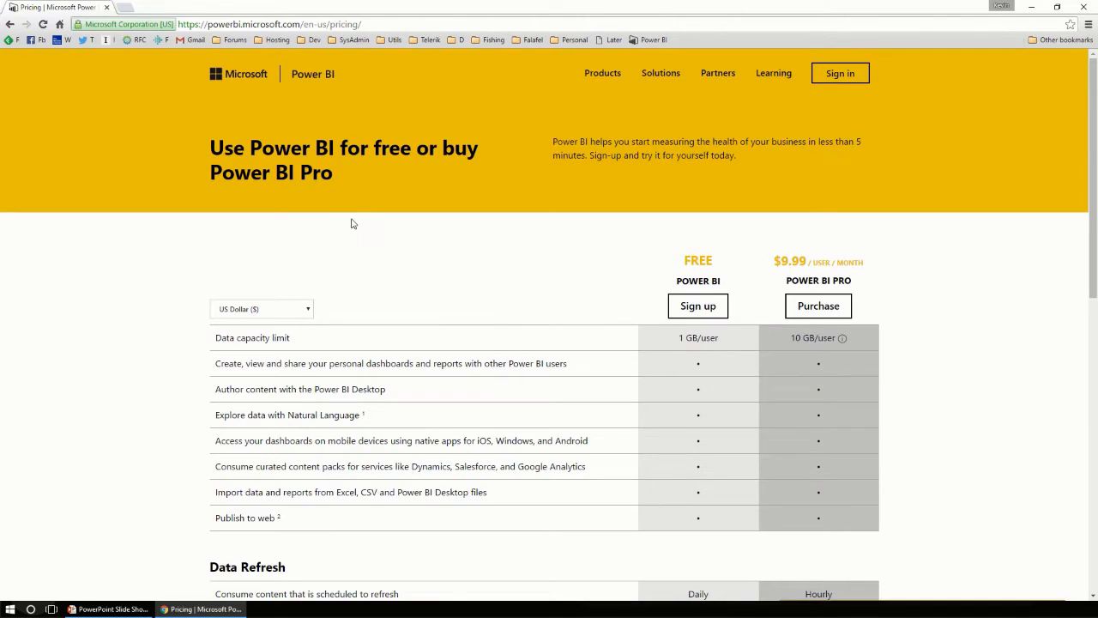
pyautogui.moveTo(1094, 214); pyautogui.dragTo(1095, 323)
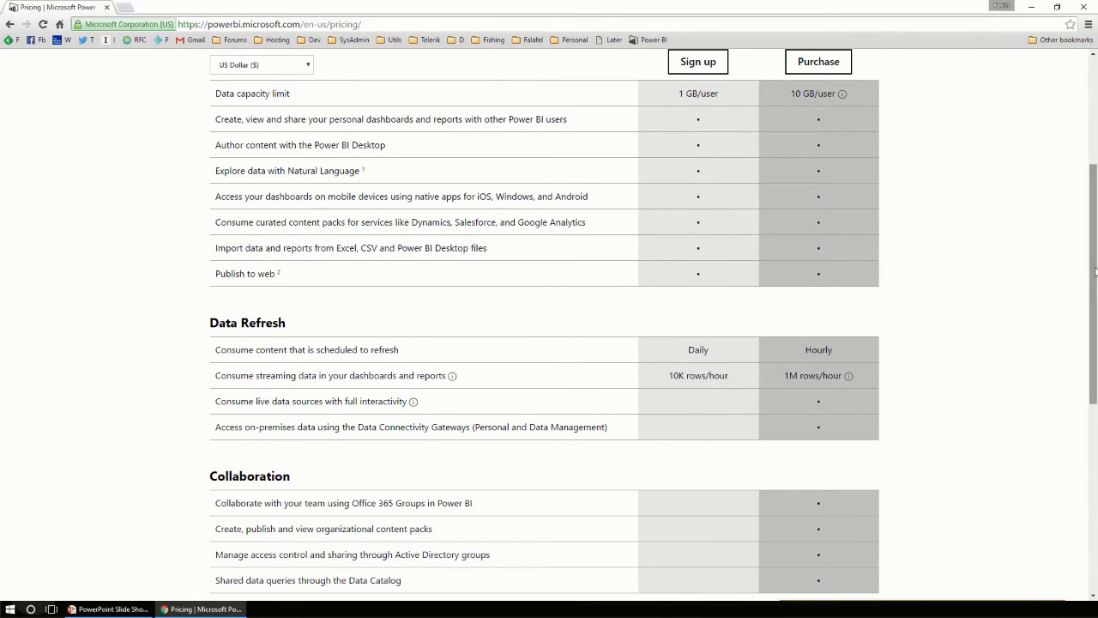
pyautogui.scroll(3, 1095, 273)
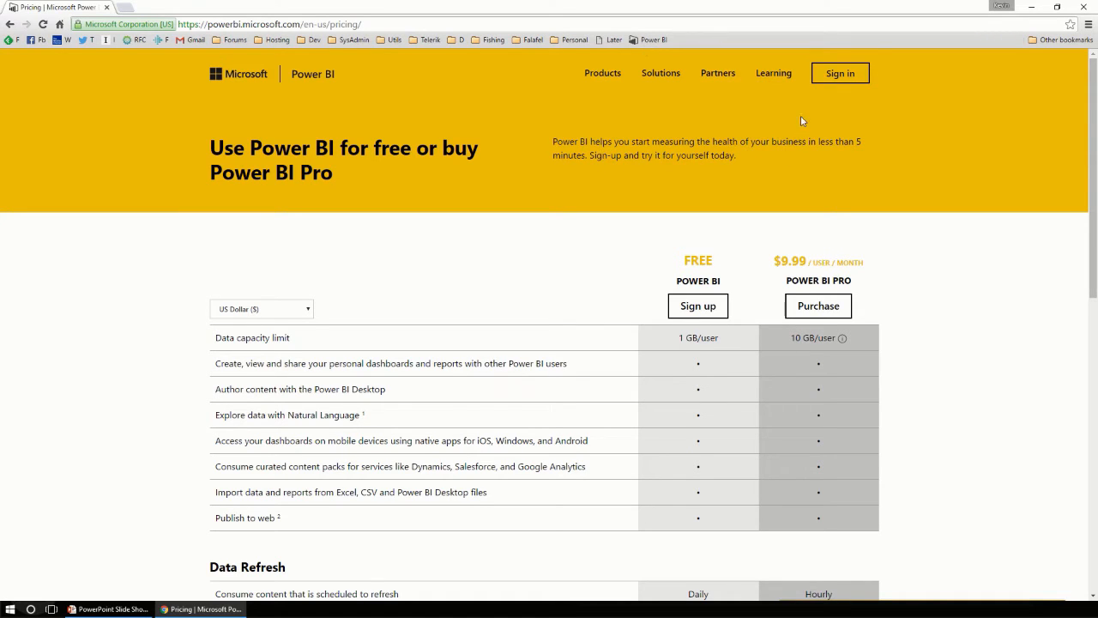
# Step: Sign in to Power BI with the saved work account
pyautogui.click(839, 75)
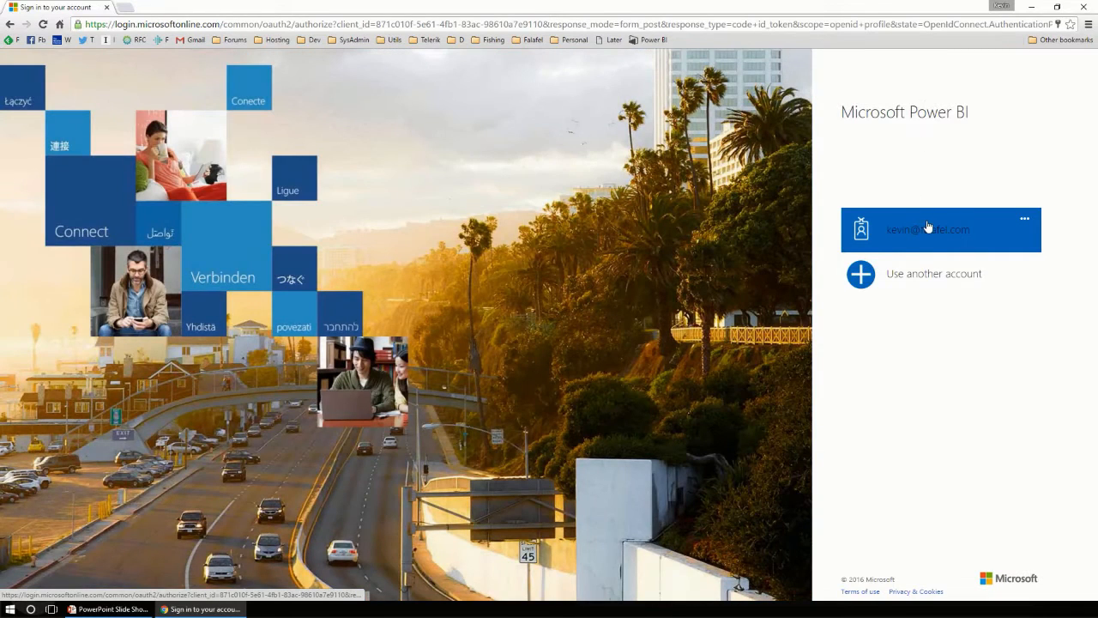
pyautogui.click(926, 228)
pyautogui.click(859, 328)
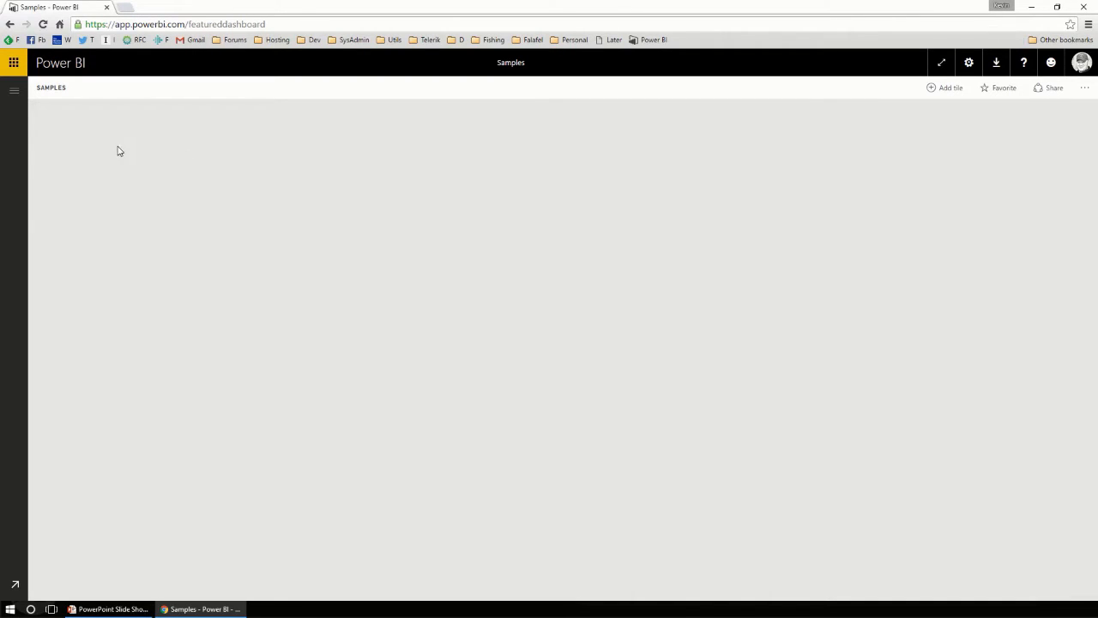
# Step: Expand the navigation pane and filter the workspace to show only My content
pyautogui.click(15, 93)
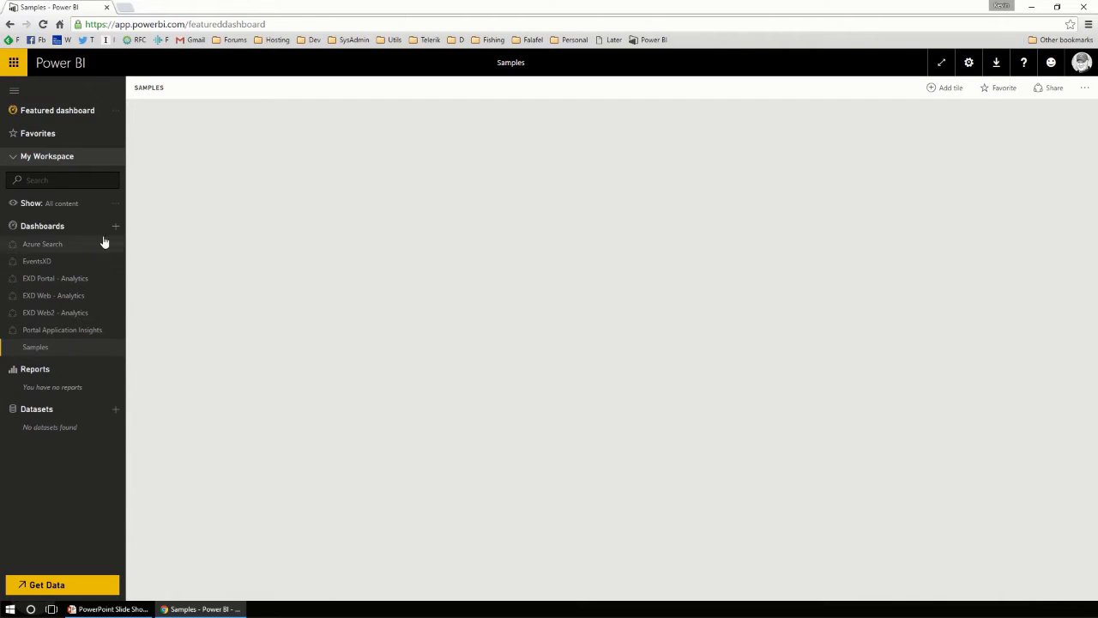
pyautogui.click(116, 210)
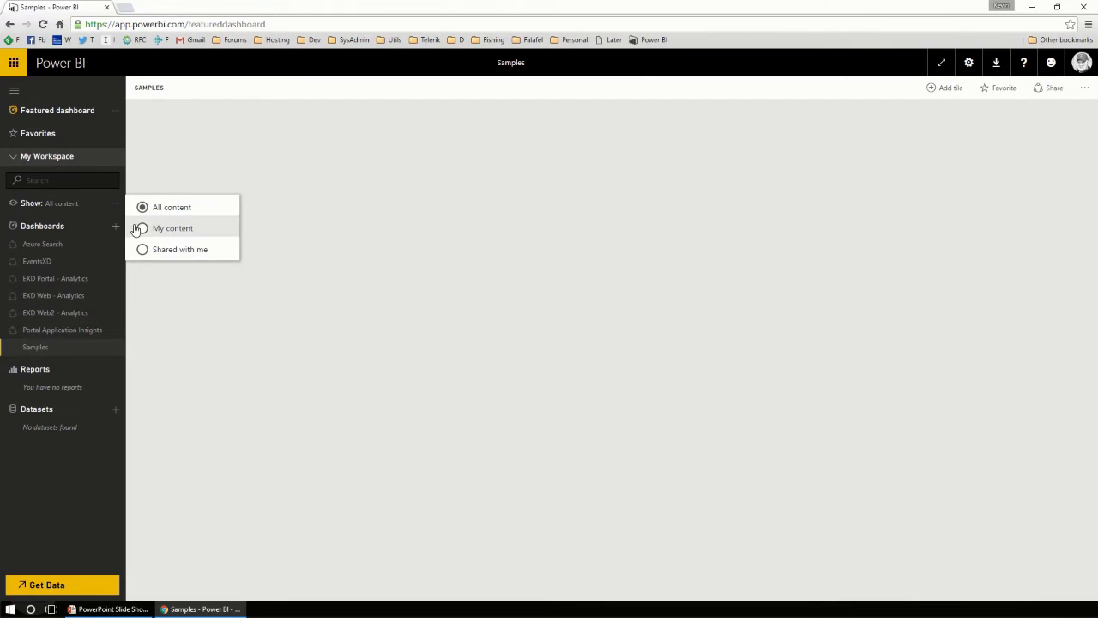
pyautogui.click(143, 229)
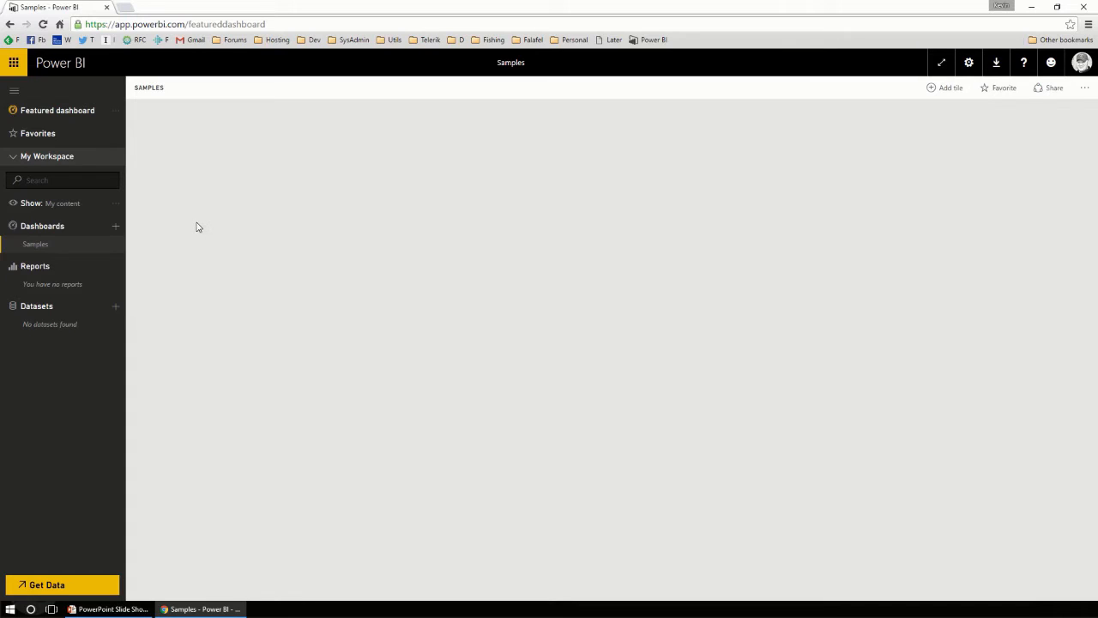
# Step: Upload the local file Financial Sample.xlsx from Downloads to Power BI as an Excel workbook
pyautogui.click(101, 589)
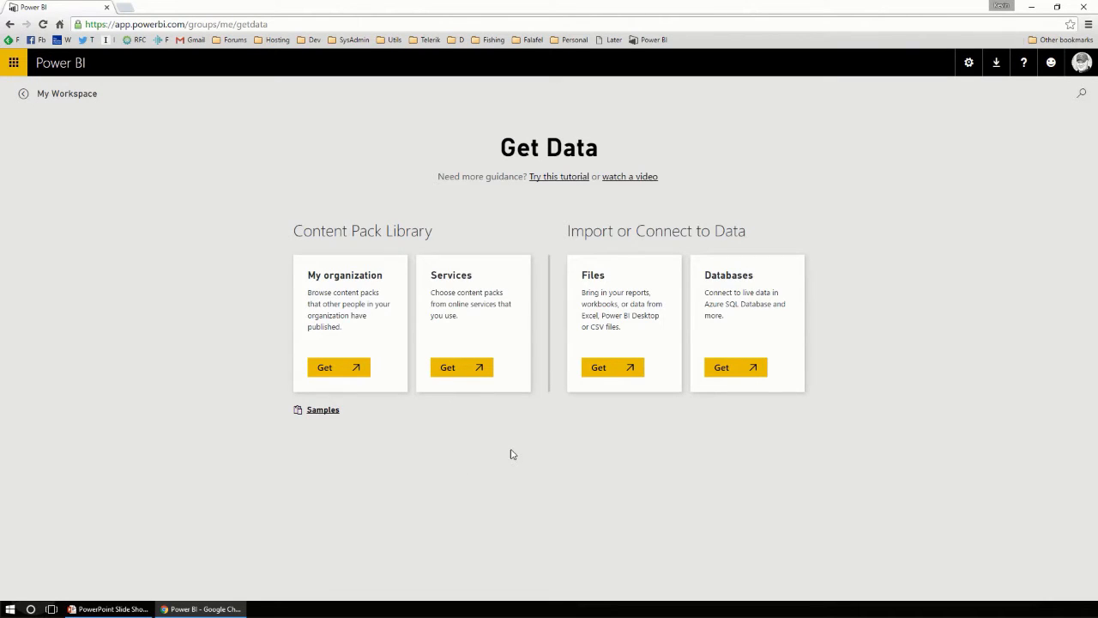
pyautogui.click(608, 377)
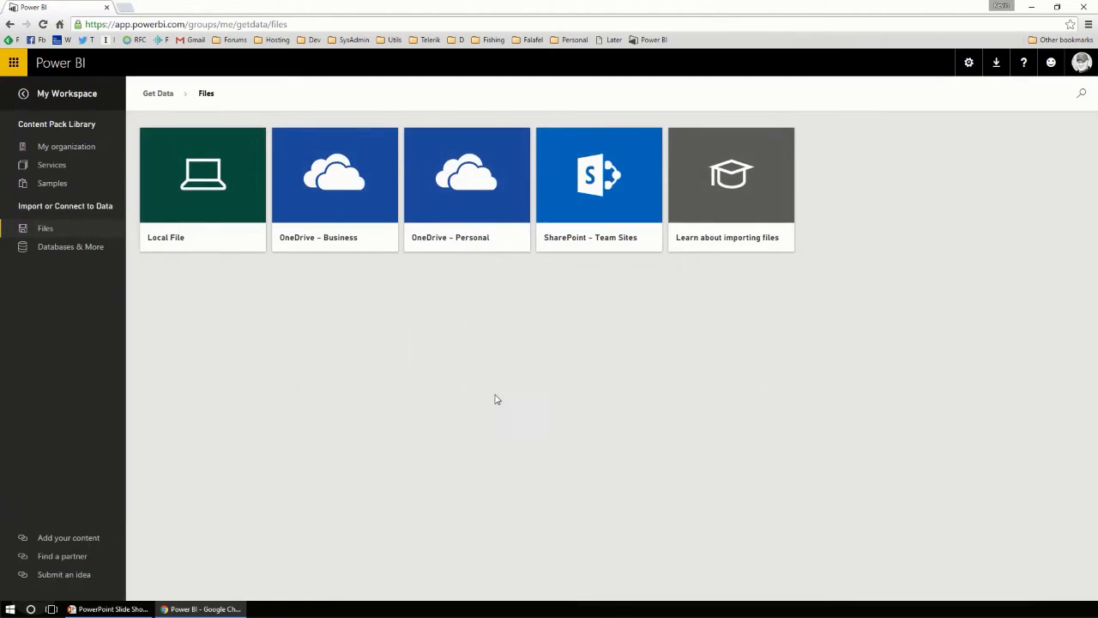
pyautogui.click(192, 222)
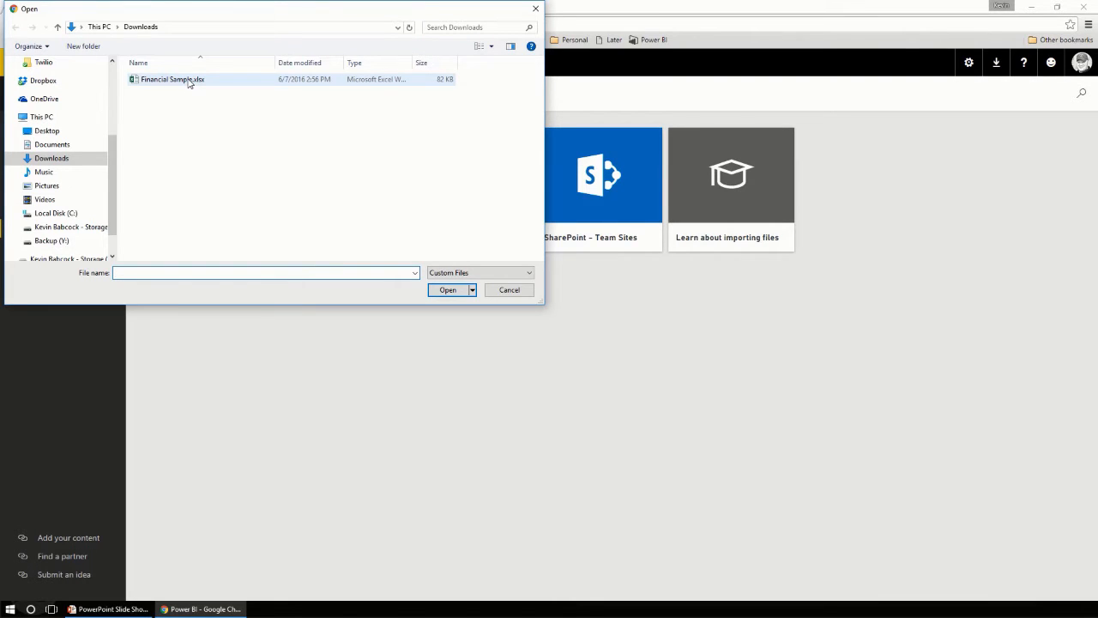
pyautogui.doubleClick(190, 81)
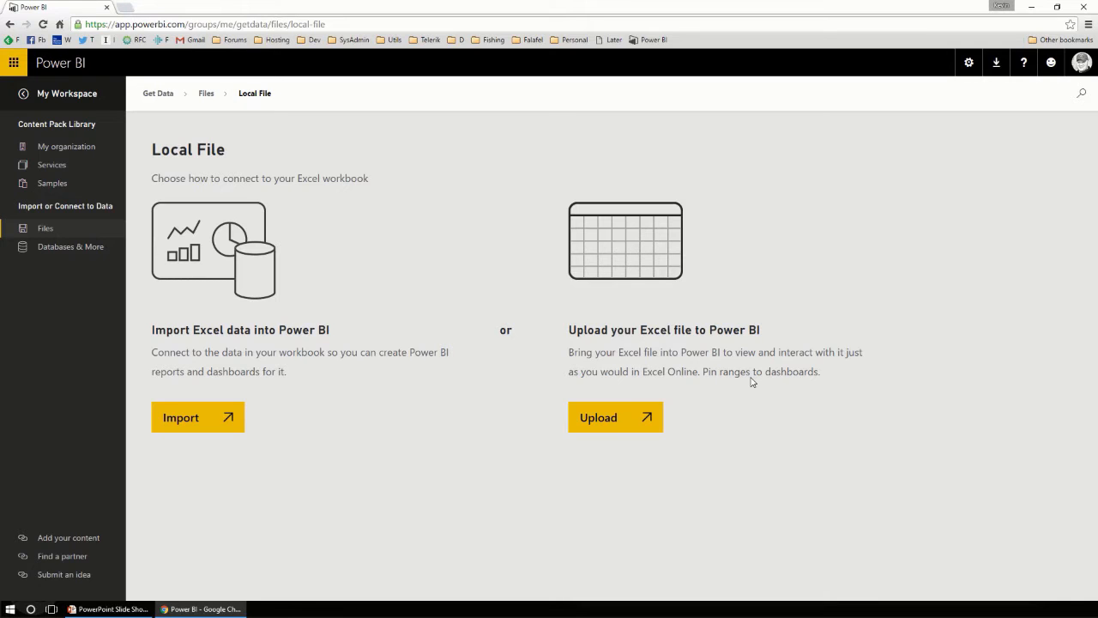
pyautogui.click(624, 418)
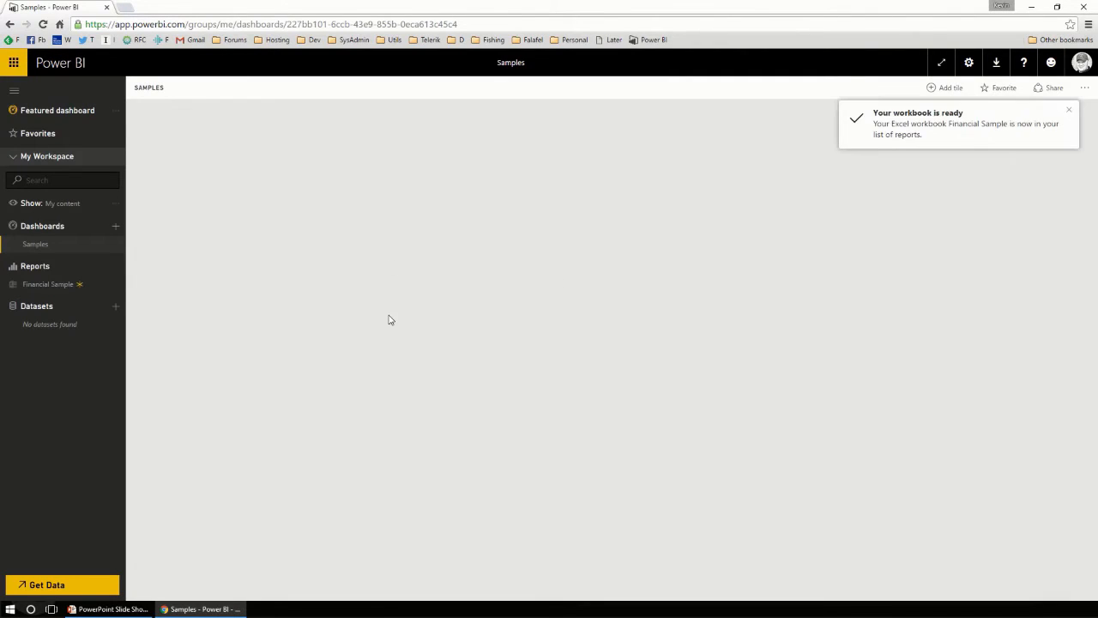
# Step: Open the uploaded Financial Sample workbook and set the Sale Price in row 2 to 20.50
pyautogui.click(42, 286)
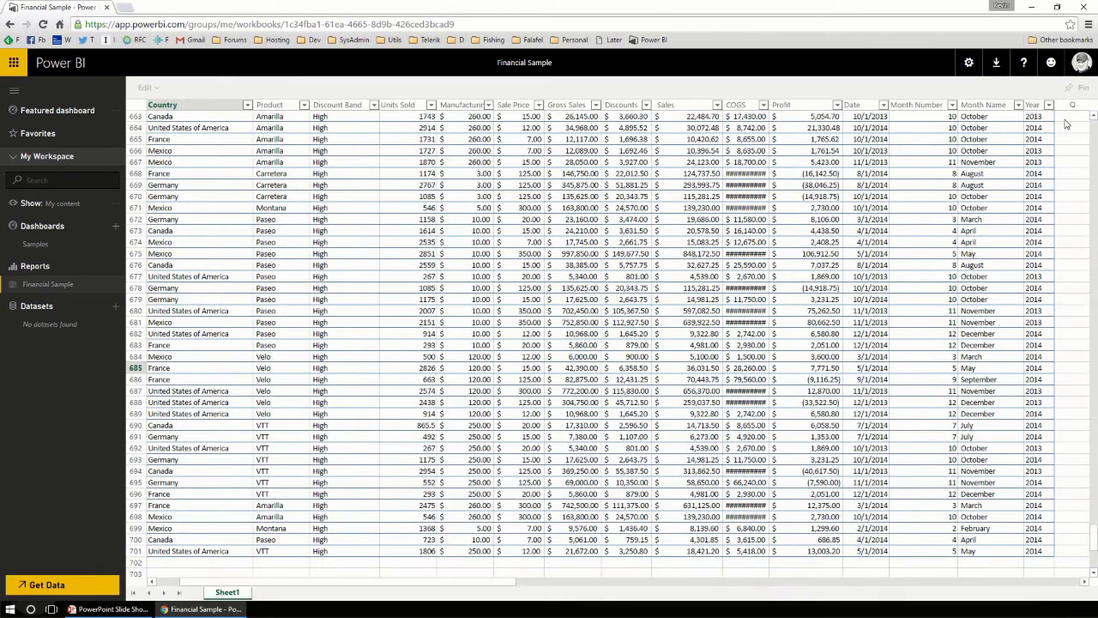
pyautogui.moveTo(1095, 556); pyautogui.dragTo(1093, 126)
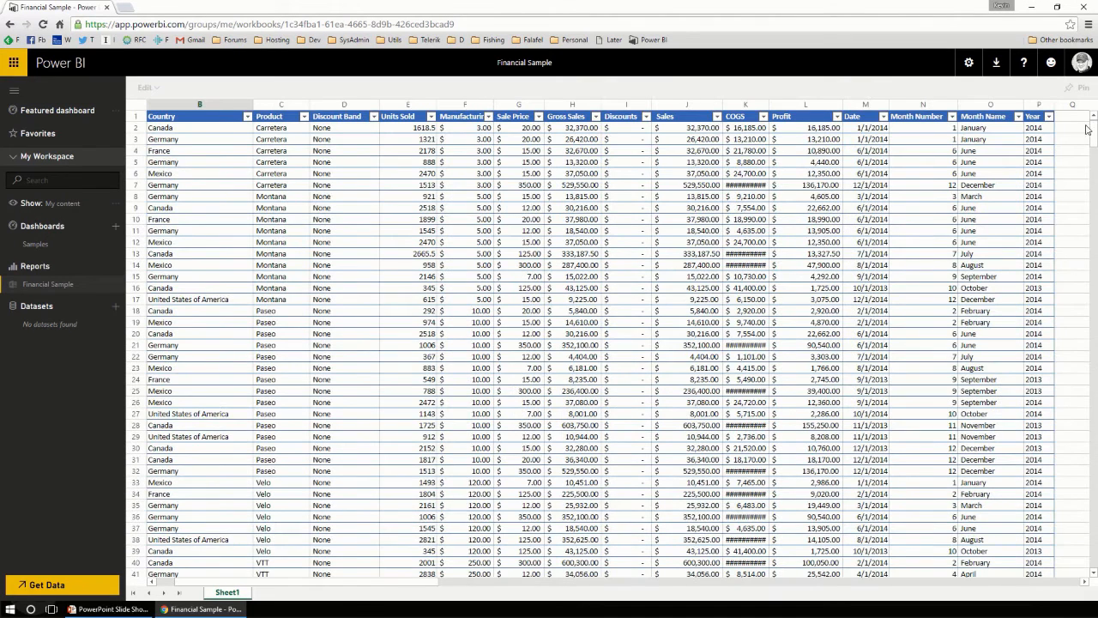
pyautogui.click(193, 132)
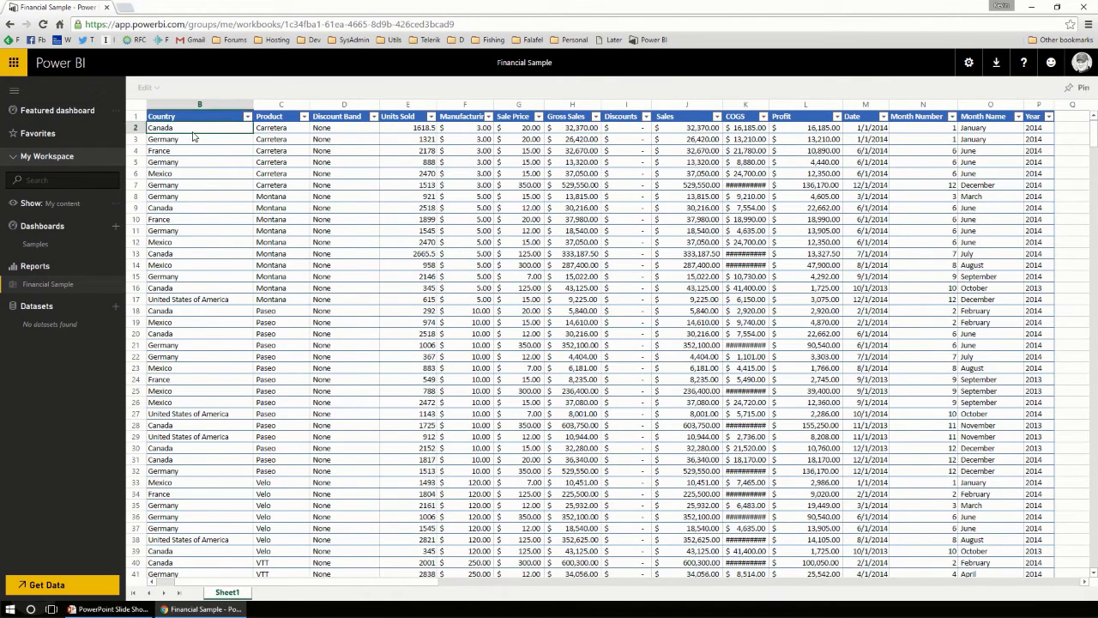
pyautogui.click(390, 127)
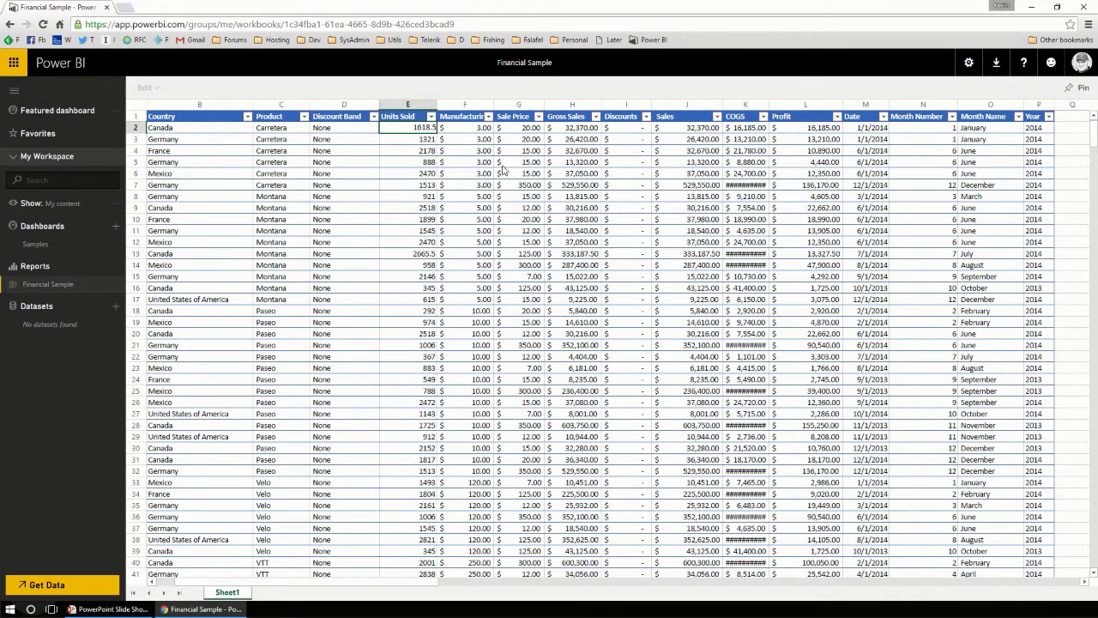
pyautogui.doubleClick(513, 128)
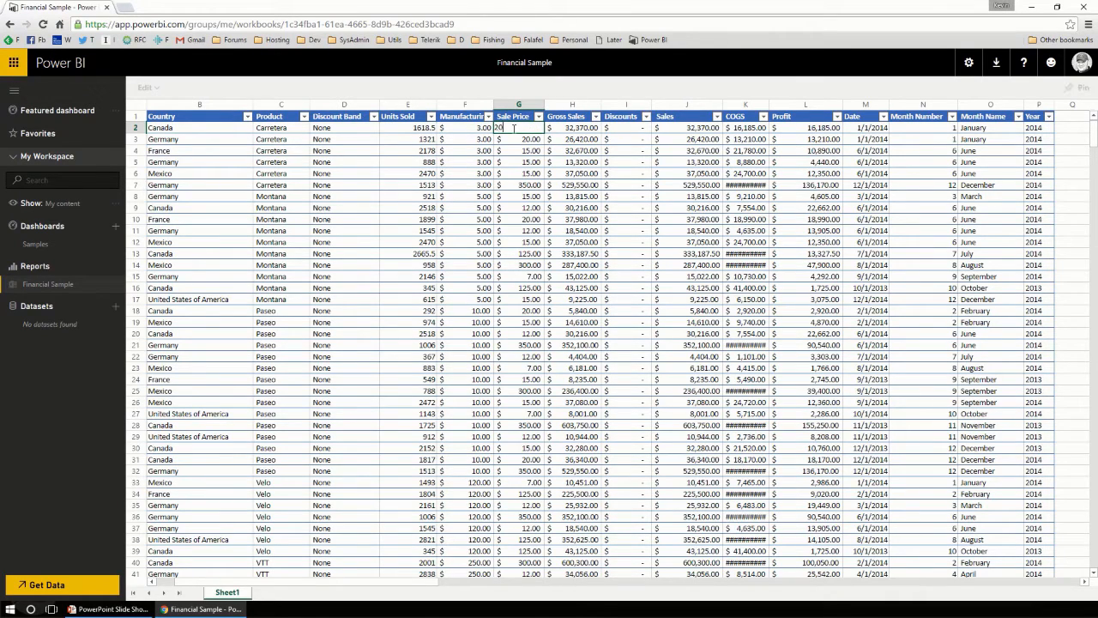
pyautogui.write('.50')
pyautogui.press('Return')
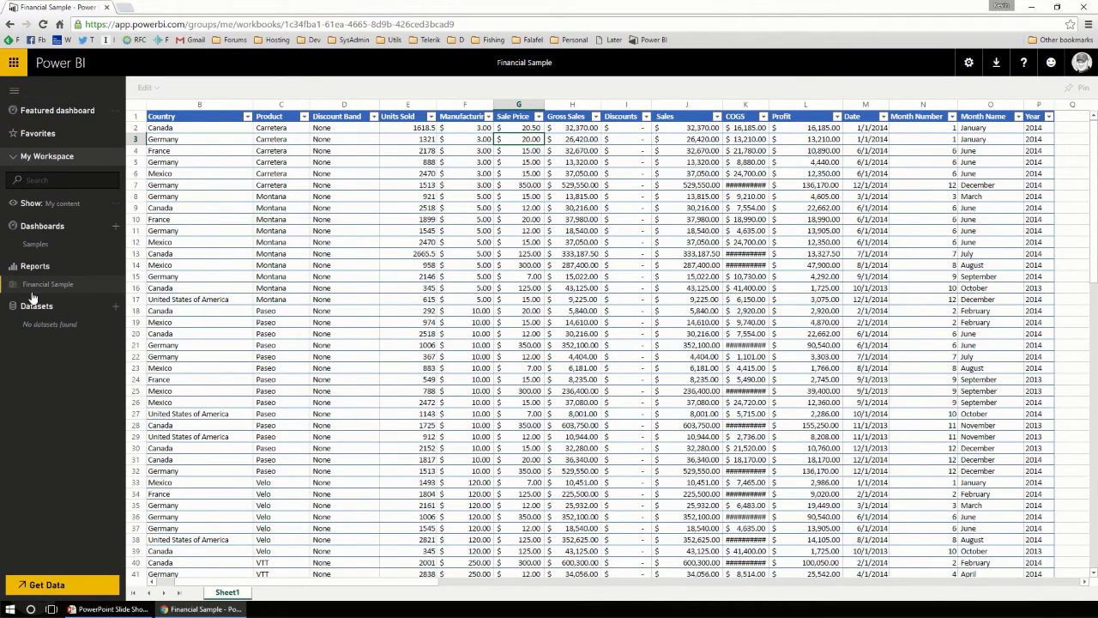
# Step: Remove the Financial Sample workbook from the workspace's reports
pyautogui.click(117, 290)
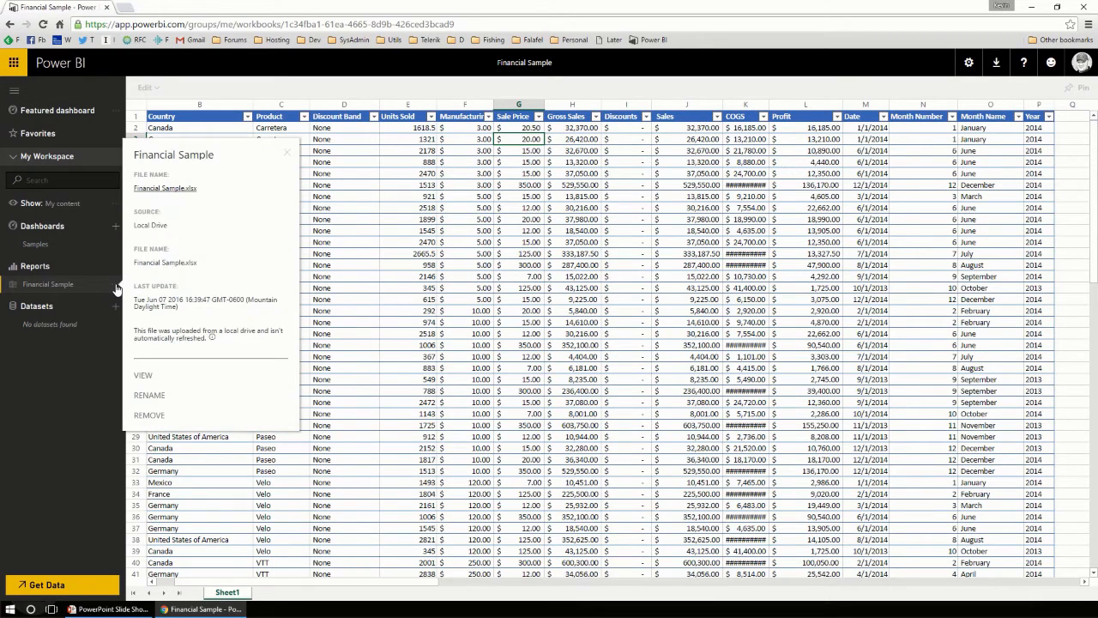
pyautogui.click(140, 409)
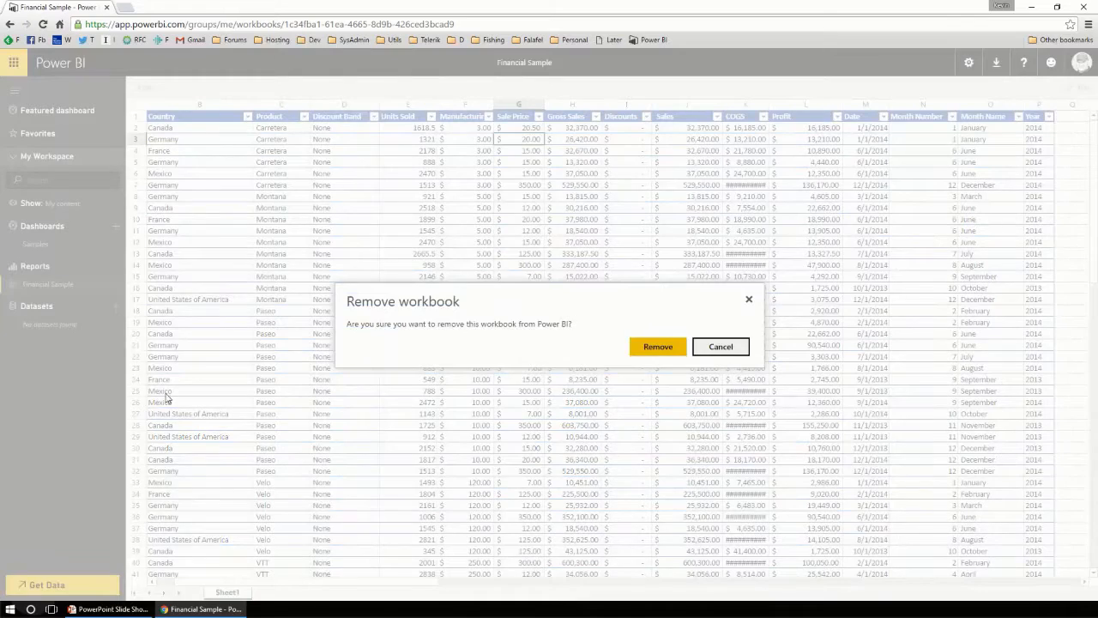
pyautogui.click(652, 350)
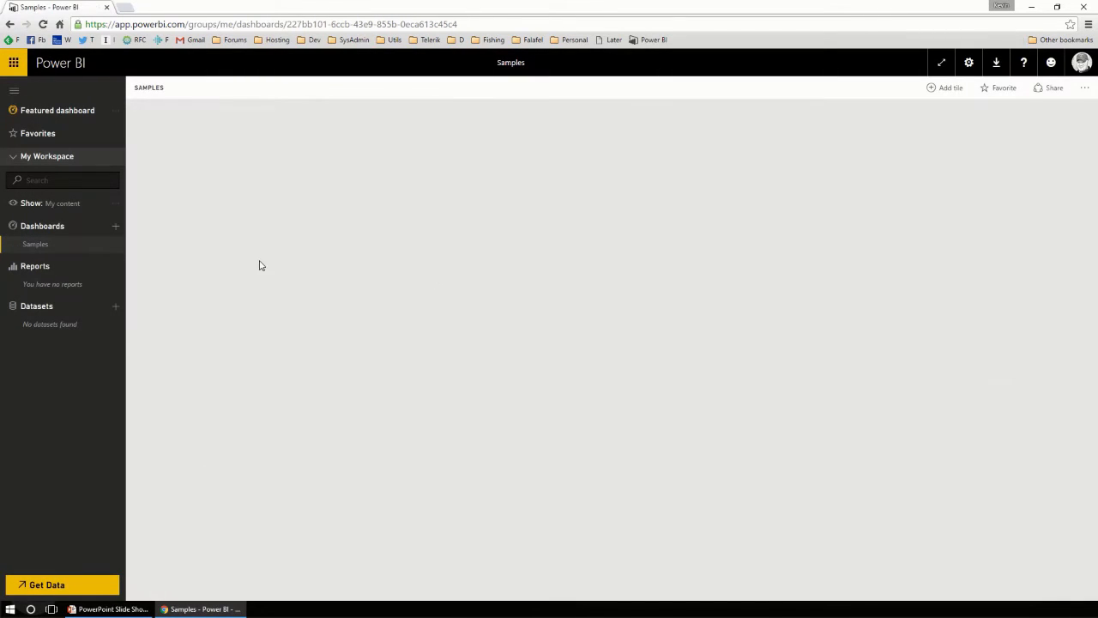
# Step: Import the Excel data from the local file Financial Sample.xlsx and open the resulting dataset
pyautogui.click(85, 588)
pyautogui.click(601, 369)
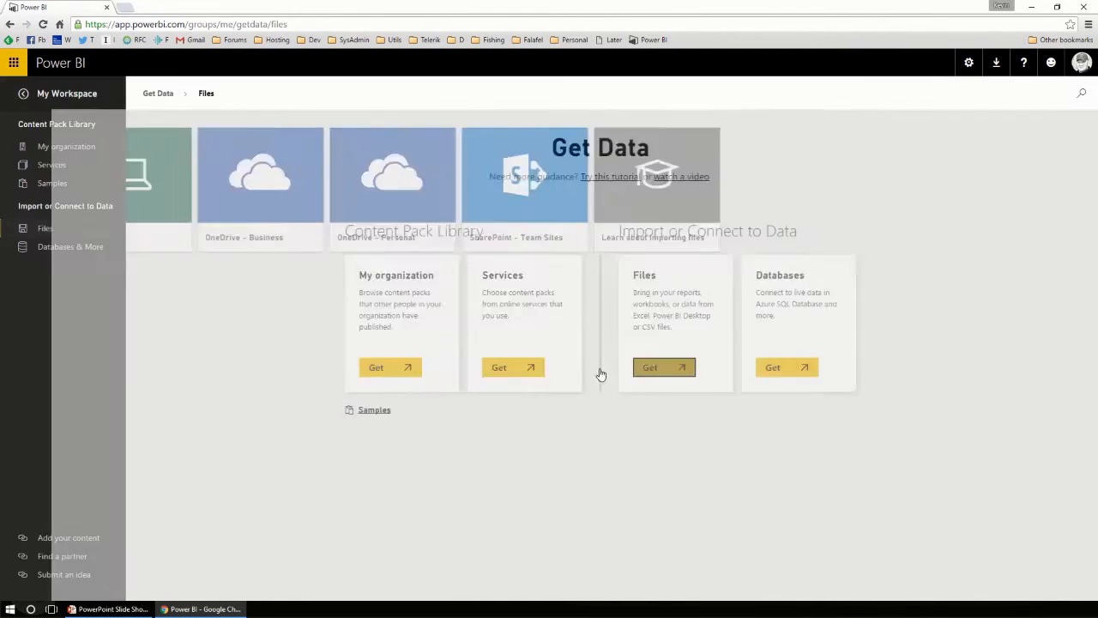
pyautogui.click(196, 204)
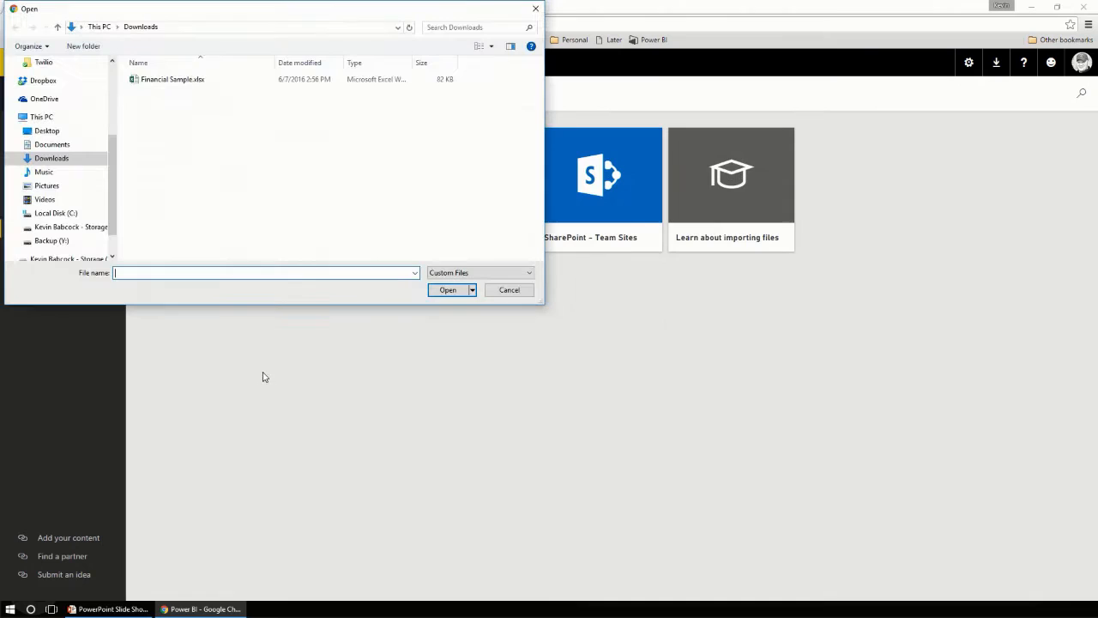
pyautogui.doubleClick(204, 85)
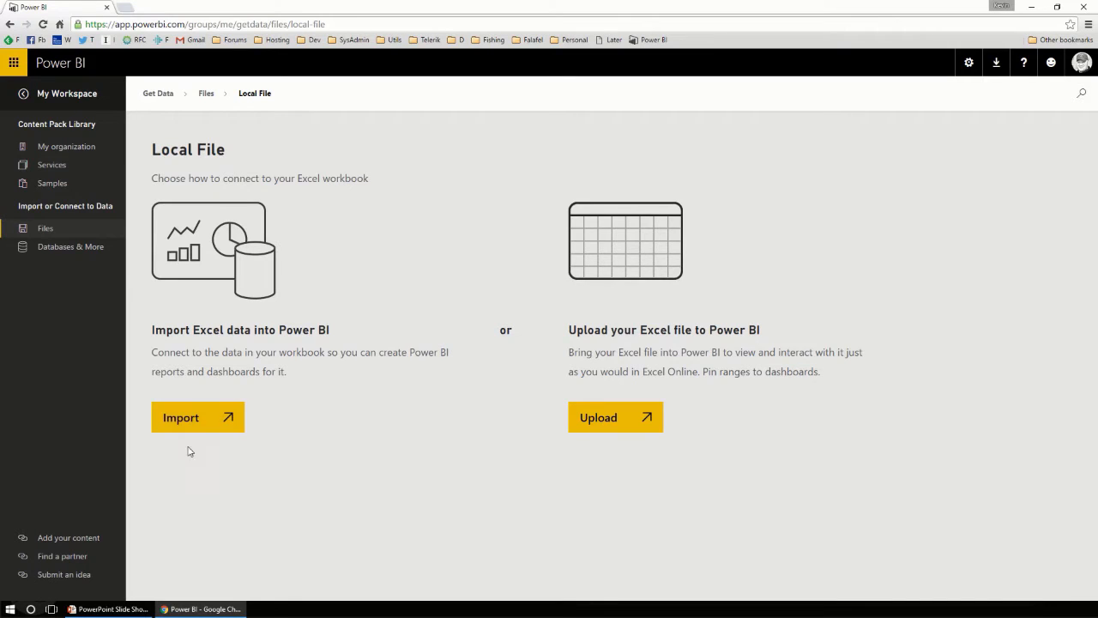
pyautogui.click(185, 420)
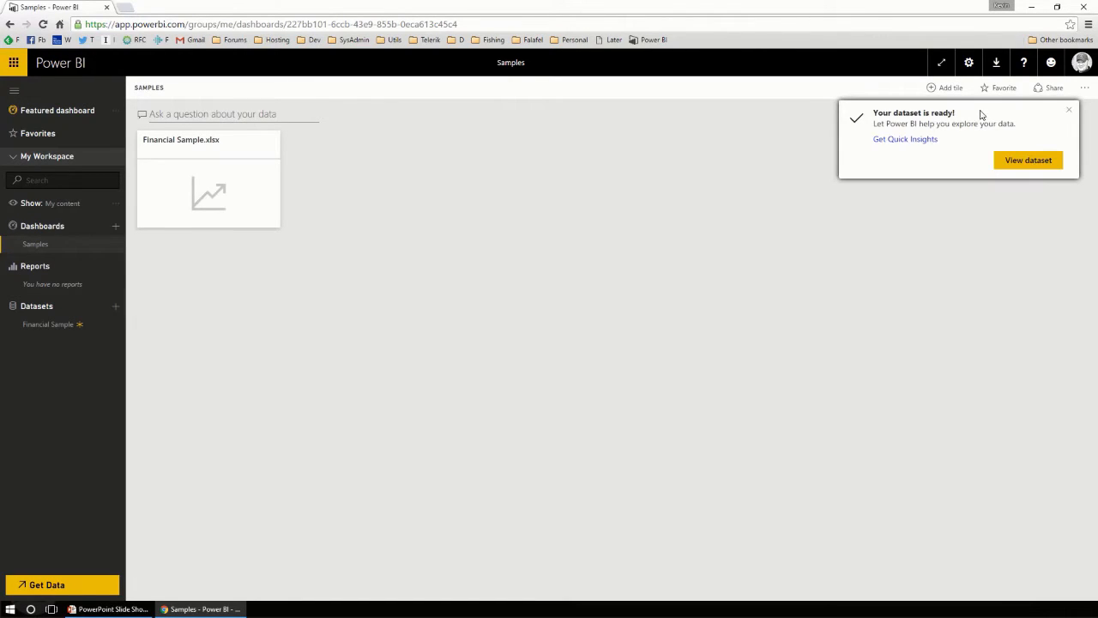
pyautogui.click(1044, 159)
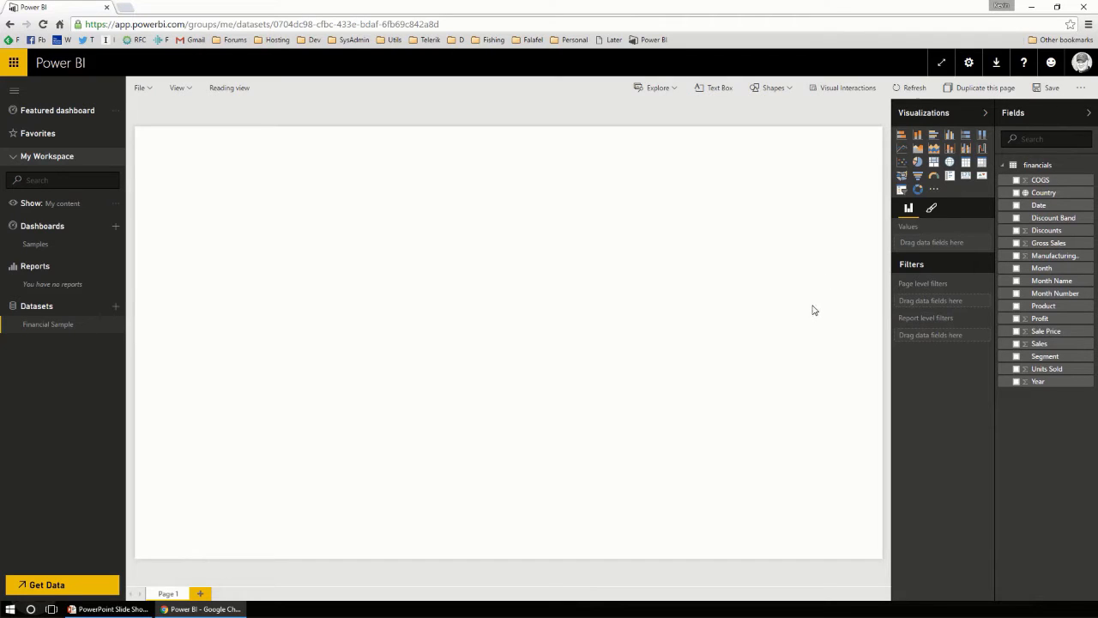
# Step: Create a Profit column chart on the blank report page, place it in the canvas's upper-left corner and widen it slightly
pyautogui.moveTo(890, 295); pyautogui.dragTo(861, 298)
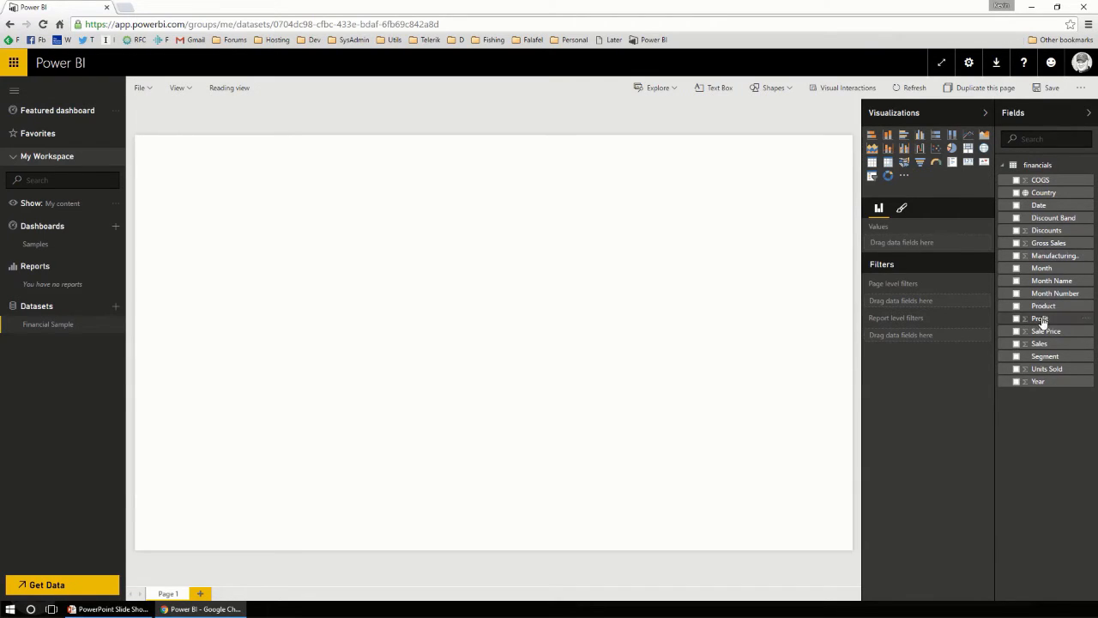
pyautogui.moveTo(1041, 320); pyautogui.dragTo(300, 209)
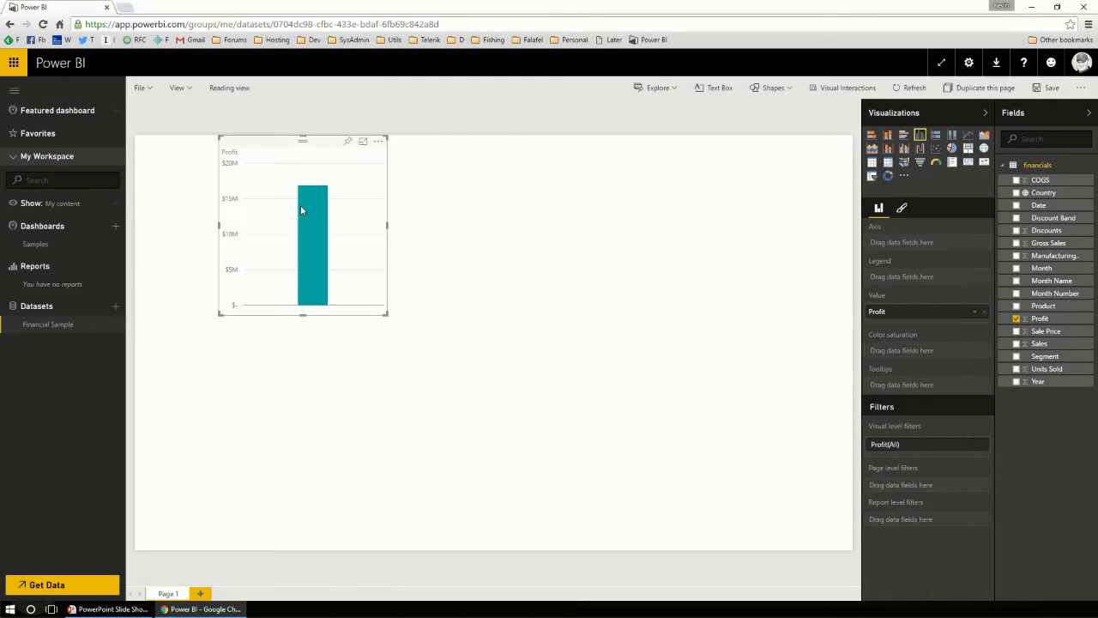
pyautogui.moveTo(329, 143); pyautogui.dragTo(255, 154)
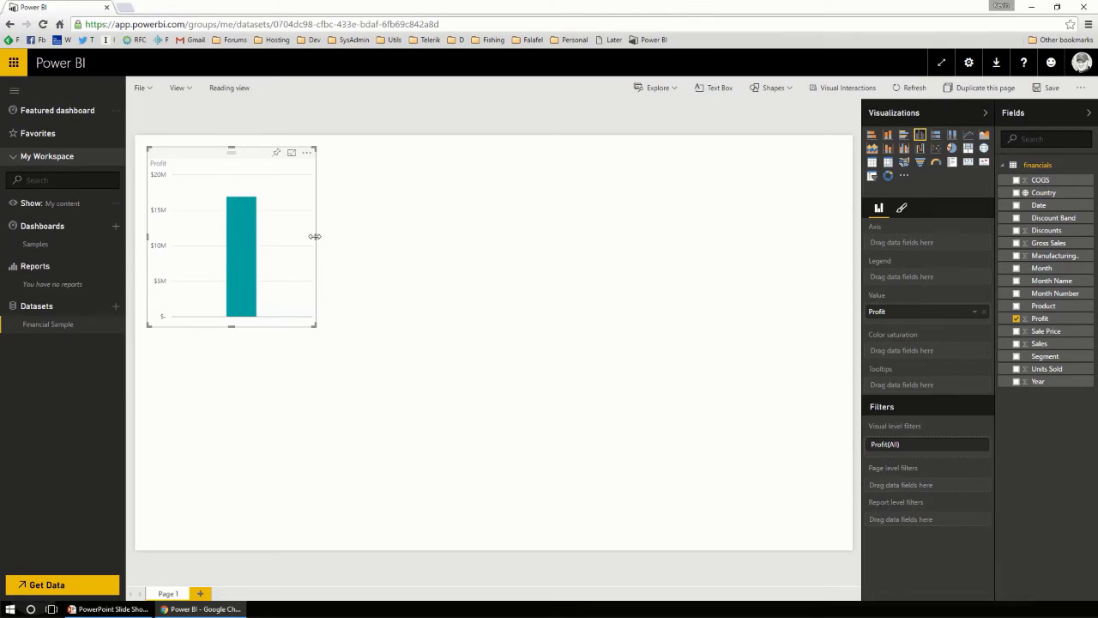
pyautogui.moveTo(315, 237); pyautogui.dragTo(333, 237)
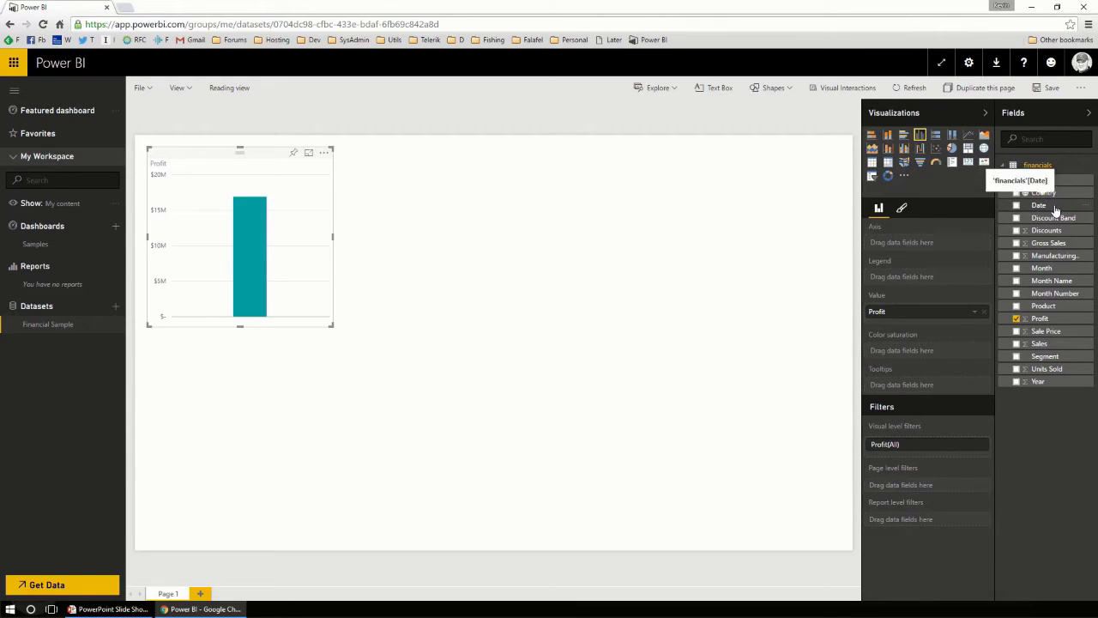
# Step: Add the Date field to the Profit chart as its axis and widen the chart a little further
pyautogui.moveTo(1056, 211); pyautogui.dragTo(294, 249)
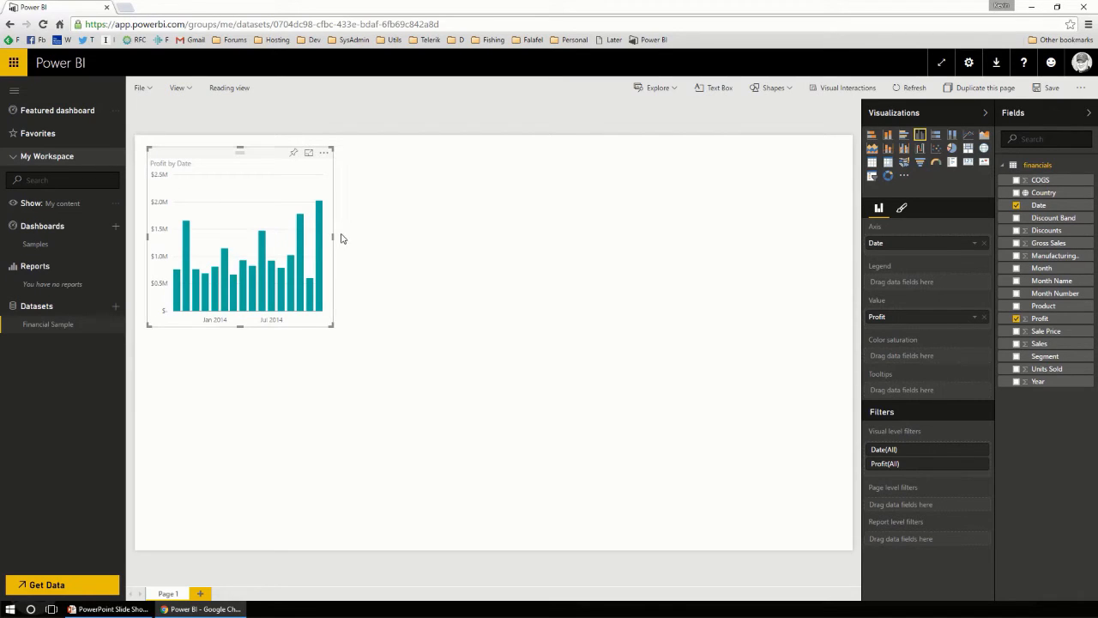
pyautogui.moveTo(334, 242); pyautogui.dragTo(359, 240)
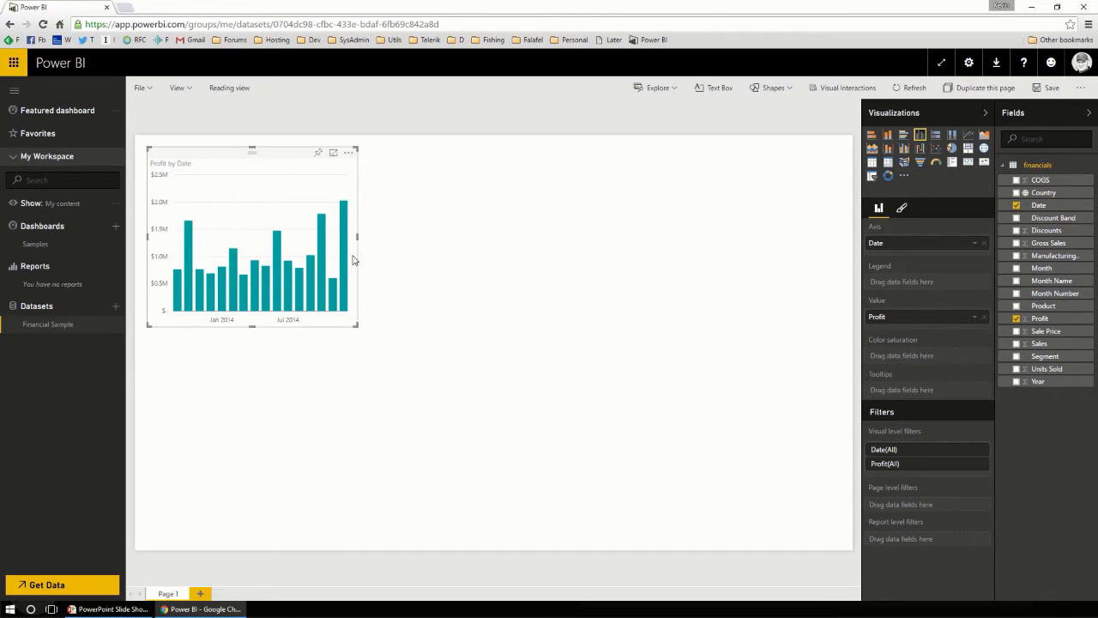
pyautogui.click(433, 248)
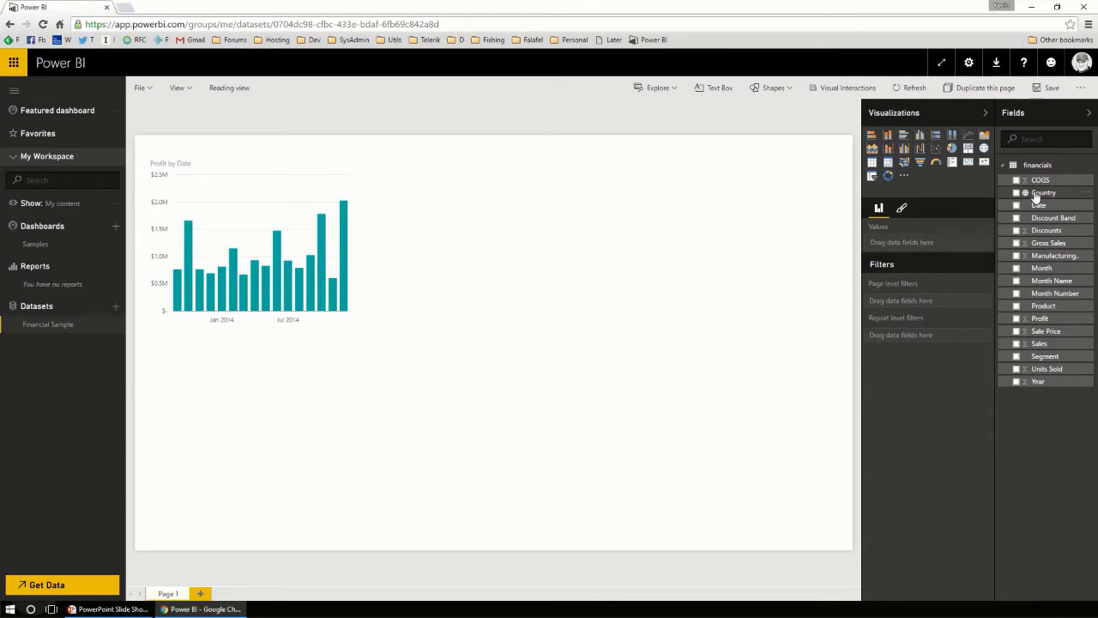
# Step: Create a map from the Country field, place it beside the Profit by Date chart and widen it slightly
pyautogui.moveTo(1035, 196); pyautogui.dragTo(490, 221)
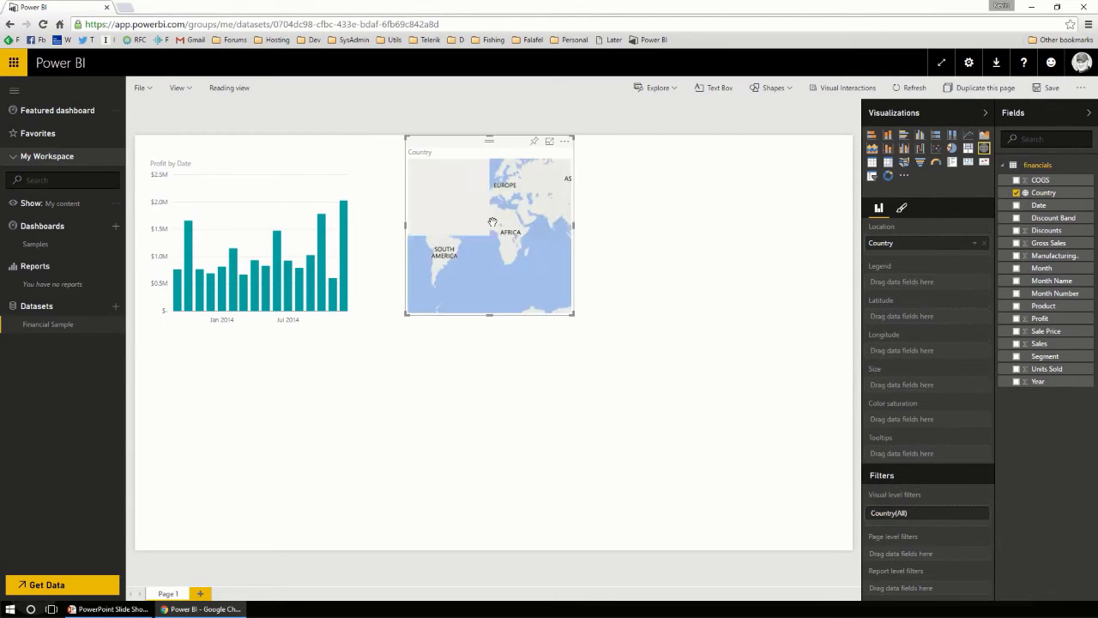
pyautogui.moveTo(511, 147); pyautogui.dragTo(475, 161)
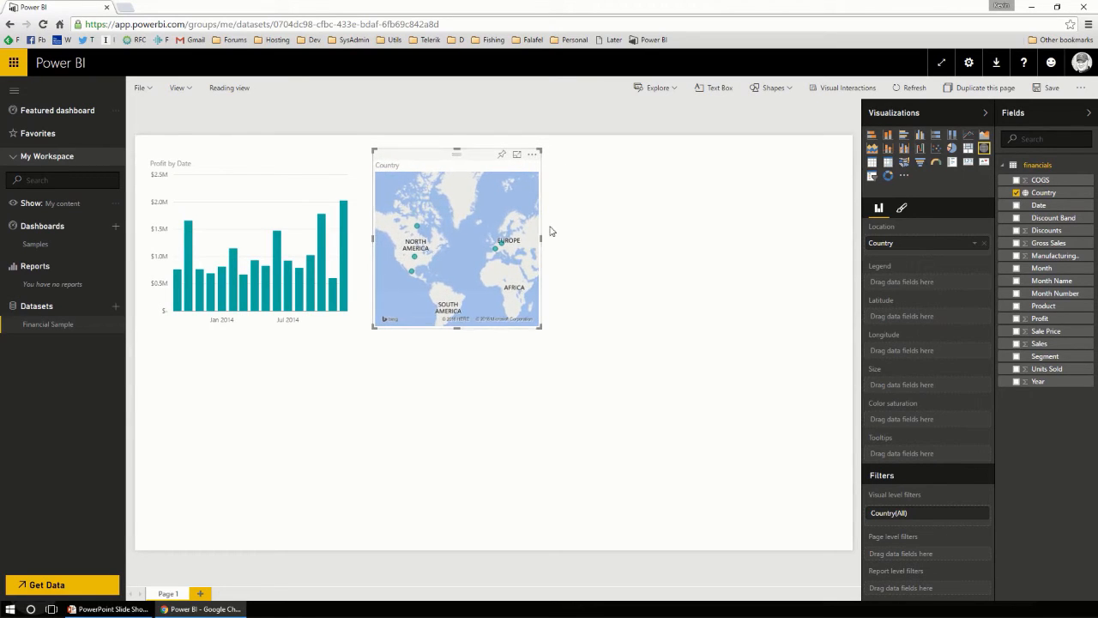
pyautogui.moveTo(541, 246); pyautogui.dragTo(581, 247)
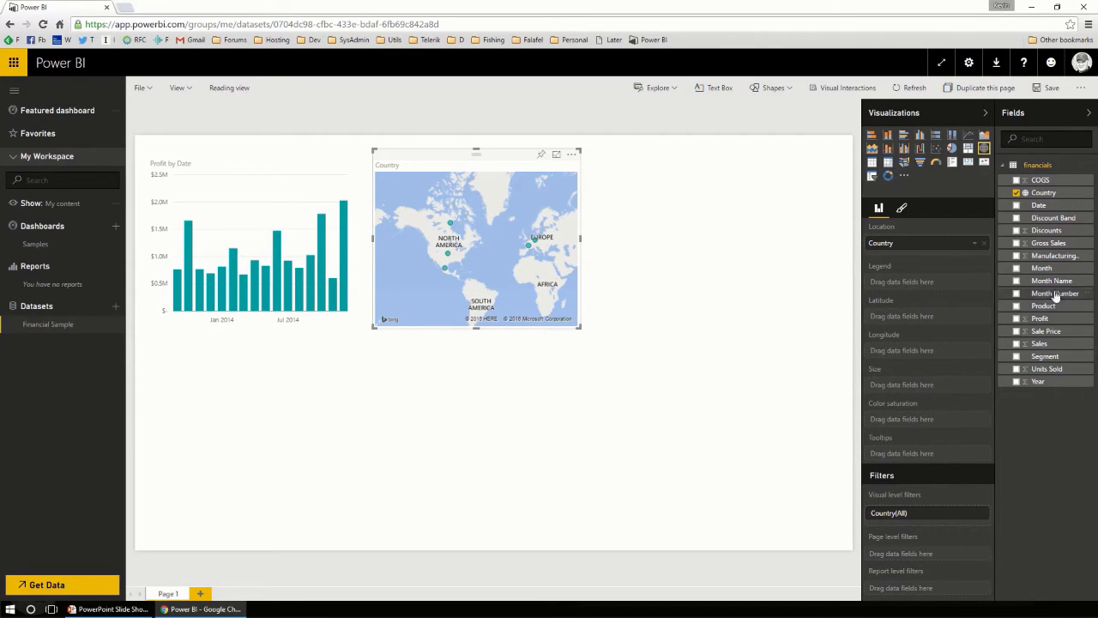
# Step: Use the Profit field as the bubble size of the Country map, leaving the Product field out of it
pyautogui.moveTo(1037, 314); pyautogui.dragTo(449, 246)
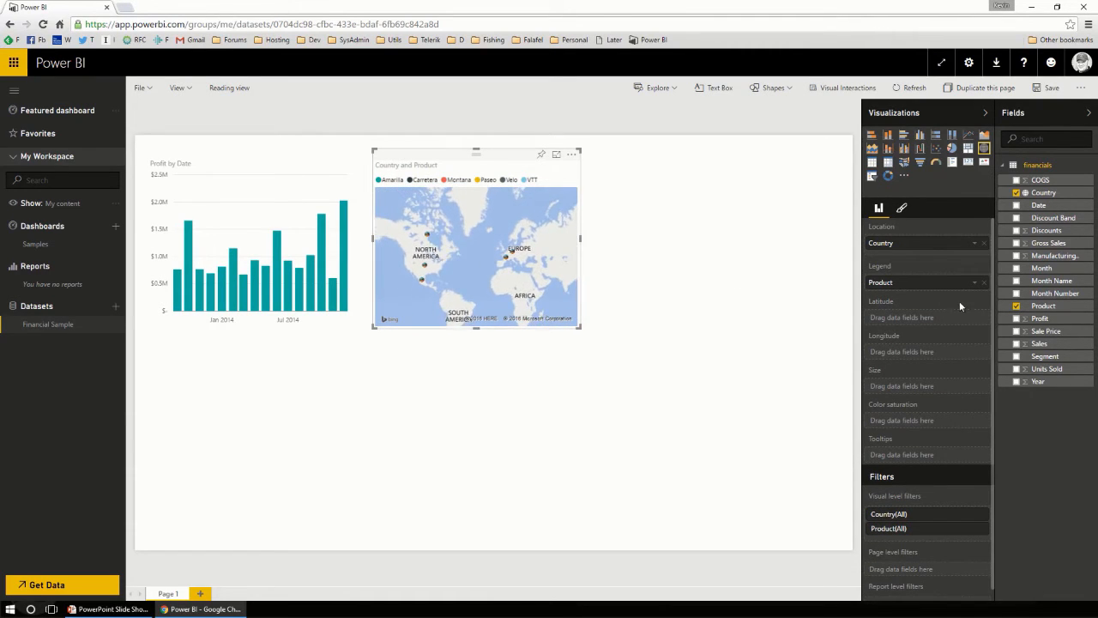
pyautogui.click(1017, 306)
pyautogui.moveTo(1019, 319); pyautogui.dragTo(491, 249)
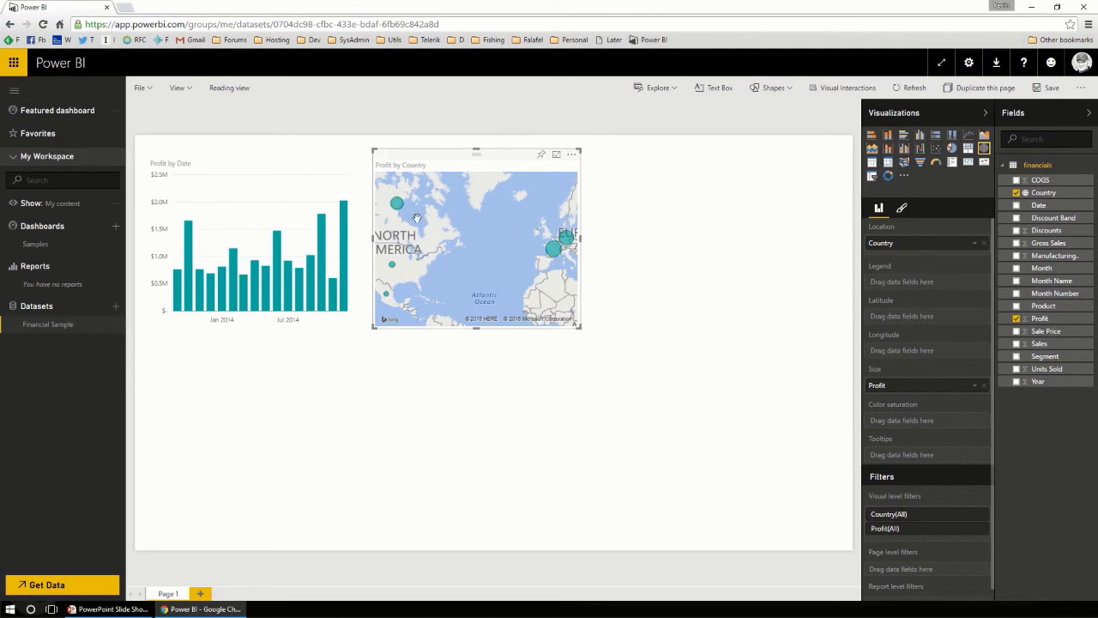
pyautogui.scroll(-2, 487, 259)
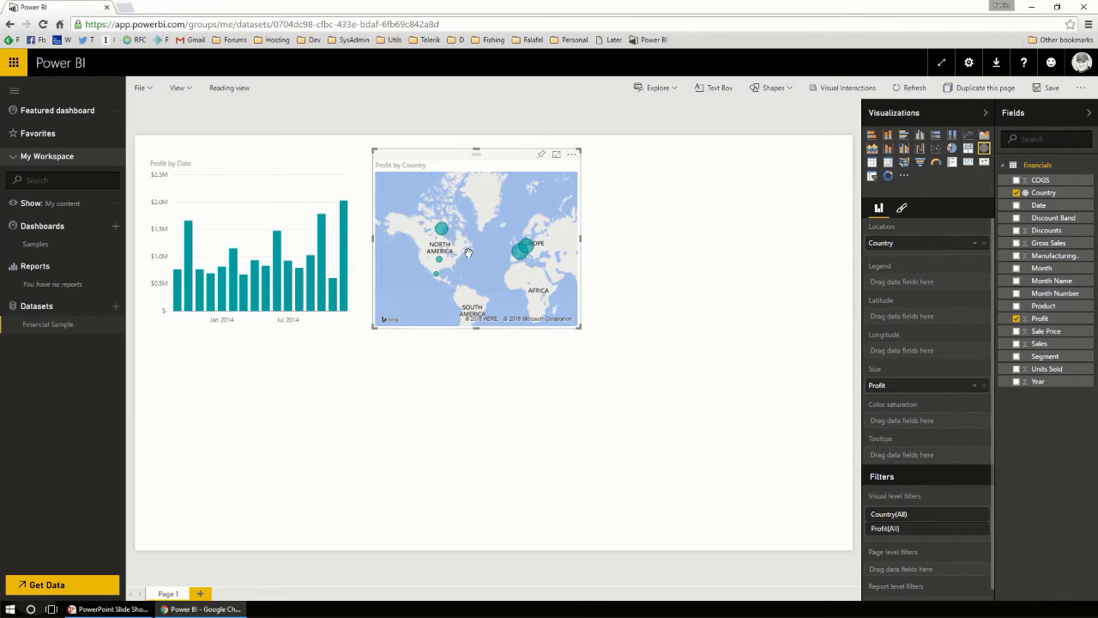
pyautogui.moveTo(443, 233)
pyautogui.click(691, 266)
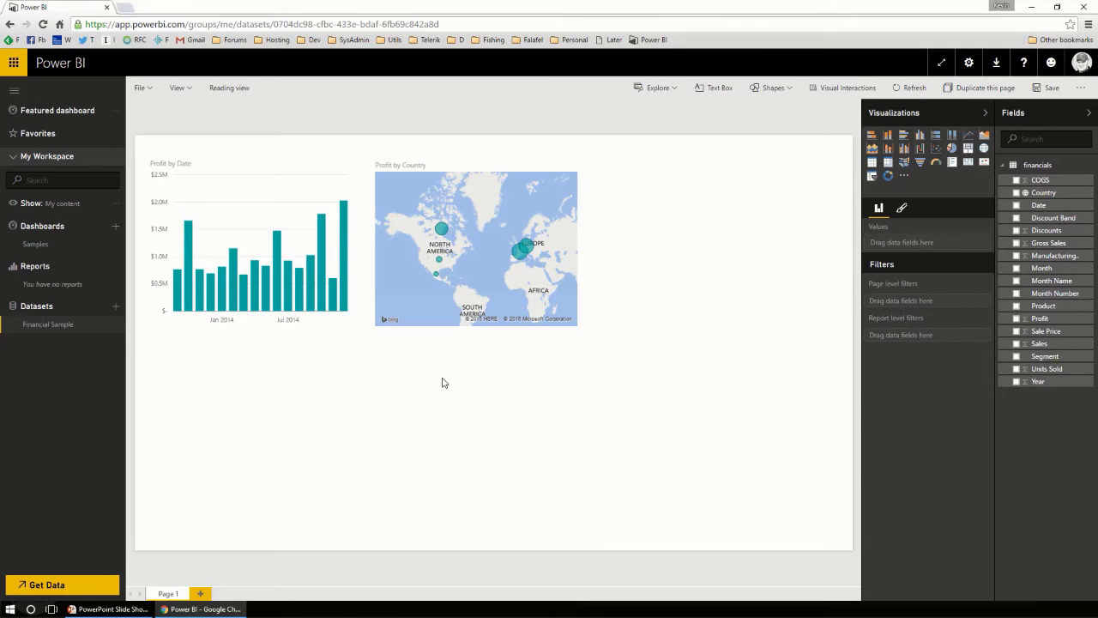
# Step: Create a clustered column chart of Sales by Product with Segment as legend, widen it and place it below the Profit by Date chart
pyautogui.click(1017, 344)
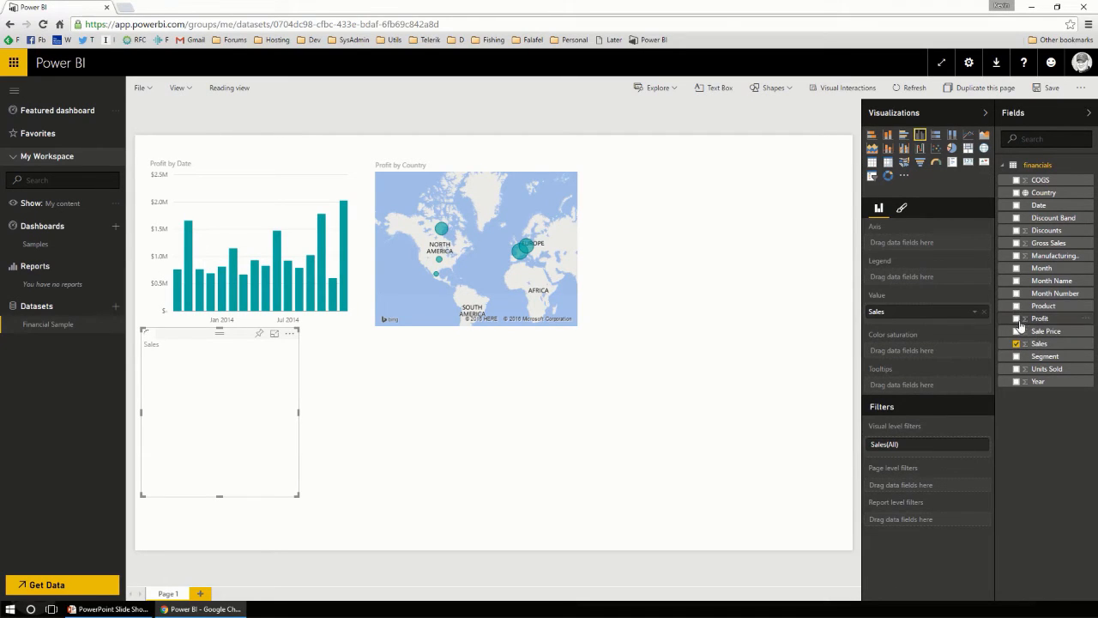
pyautogui.click(1018, 307)
pyautogui.click(1017, 356)
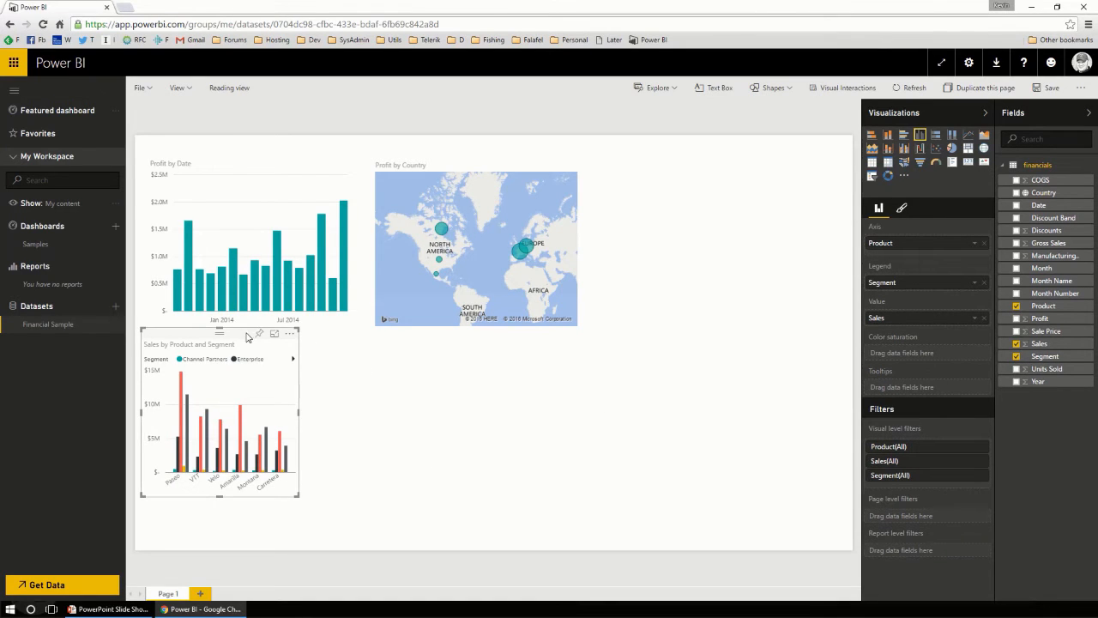
pyautogui.moveTo(244, 333); pyautogui.dragTo(243, 344)
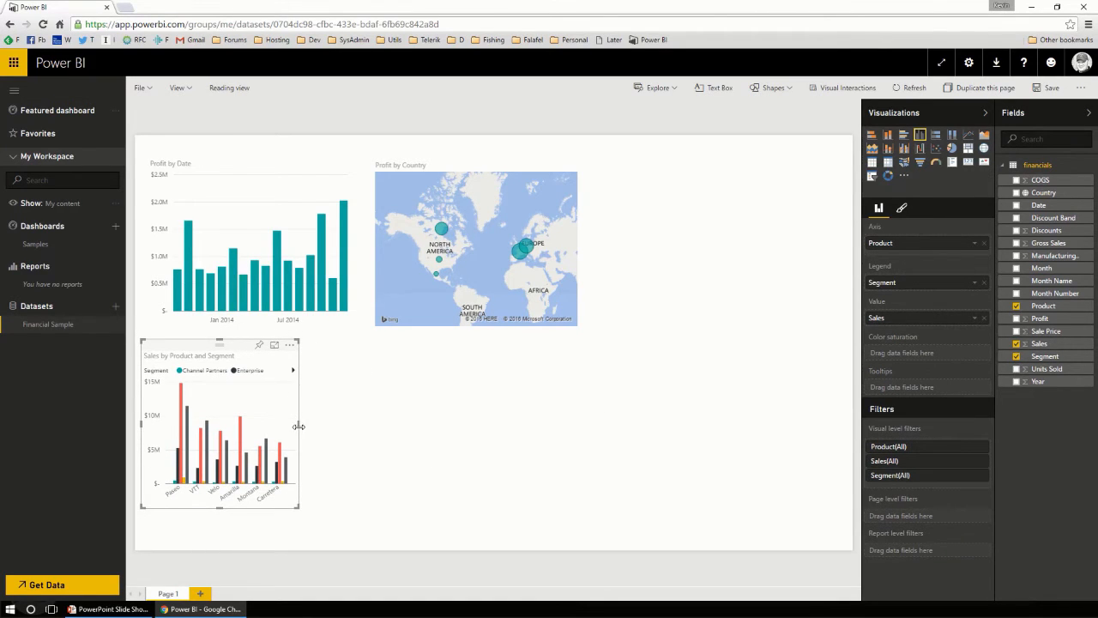
pyautogui.moveTo(299, 427); pyautogui.dragTo(408, 424)
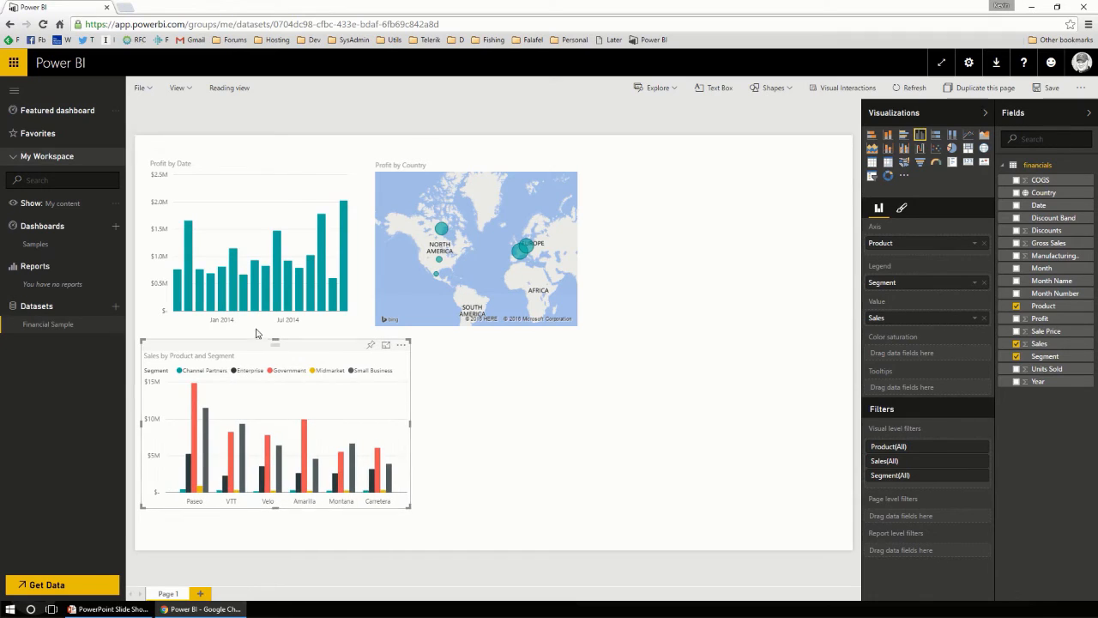
pyautogui.moveTo(323, 351); pyautogui.dragTo(320, 363)
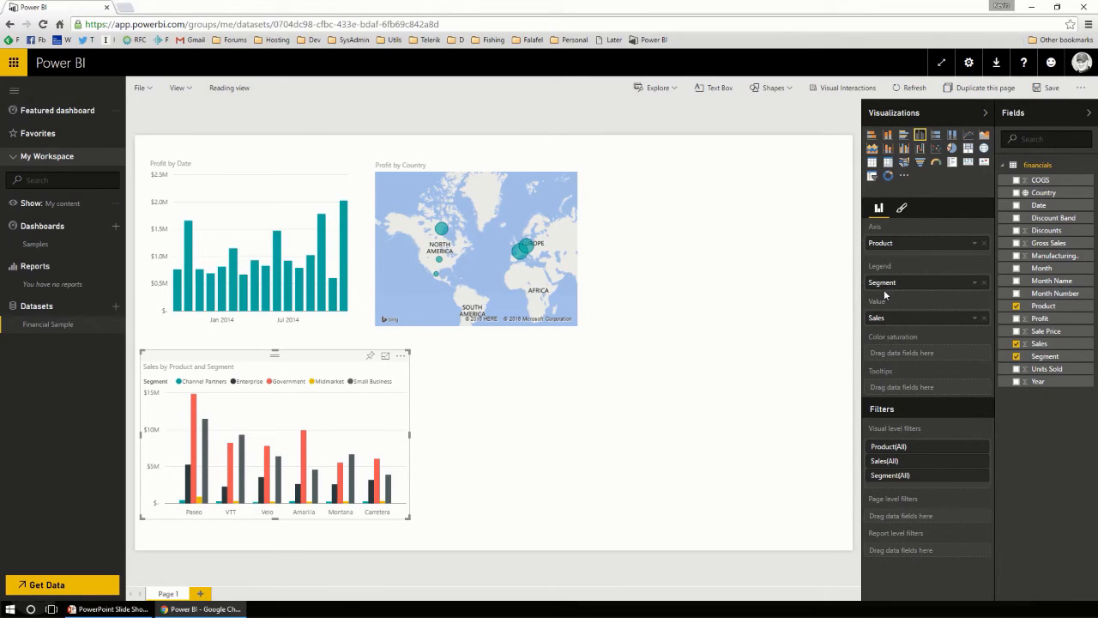
# Step: Set the Government segment's data color to blue in the Sales by Product and Segment chart
pyautogui.click(902, 209)
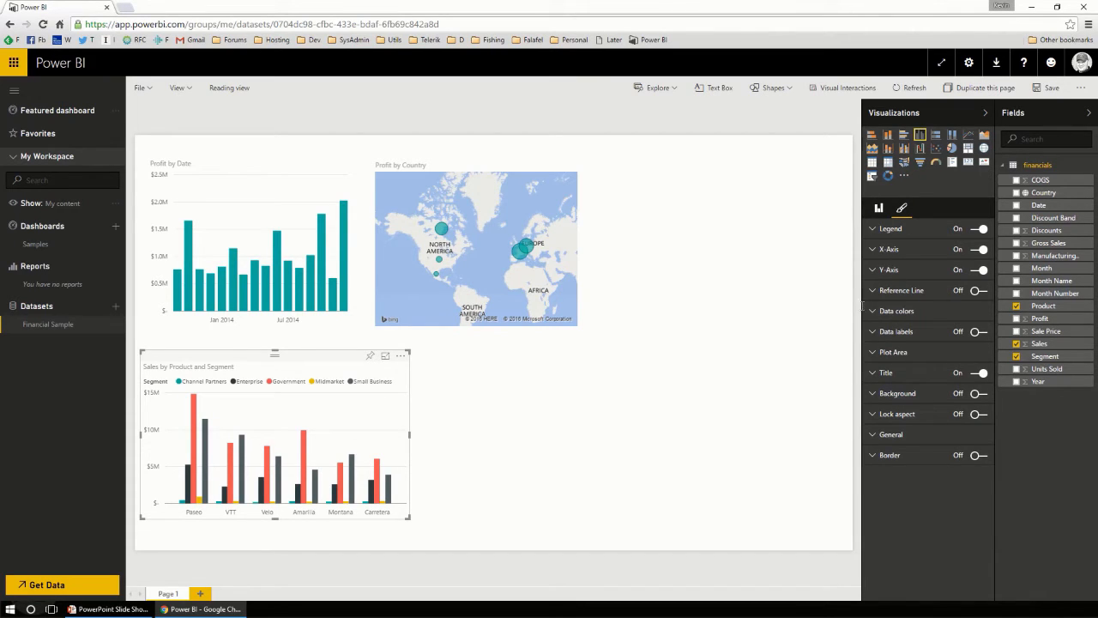
pyautogui.moveTo(867, 311); pyautogui.dragTo(865, 308)
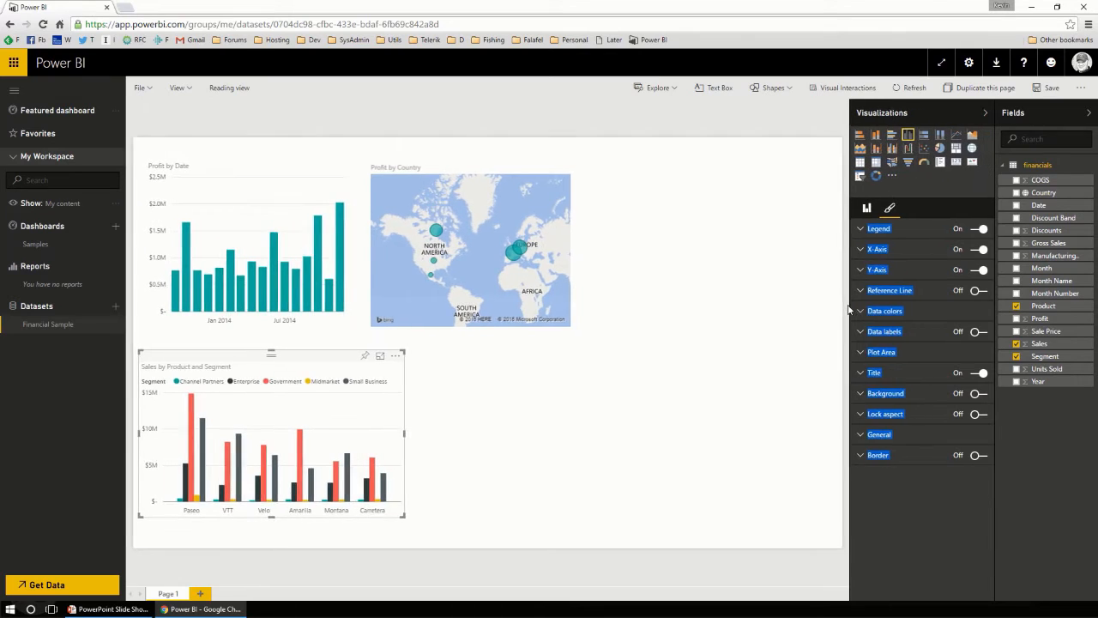
pyautogui.click(824, 314)
pyautogui.click(342, 480)
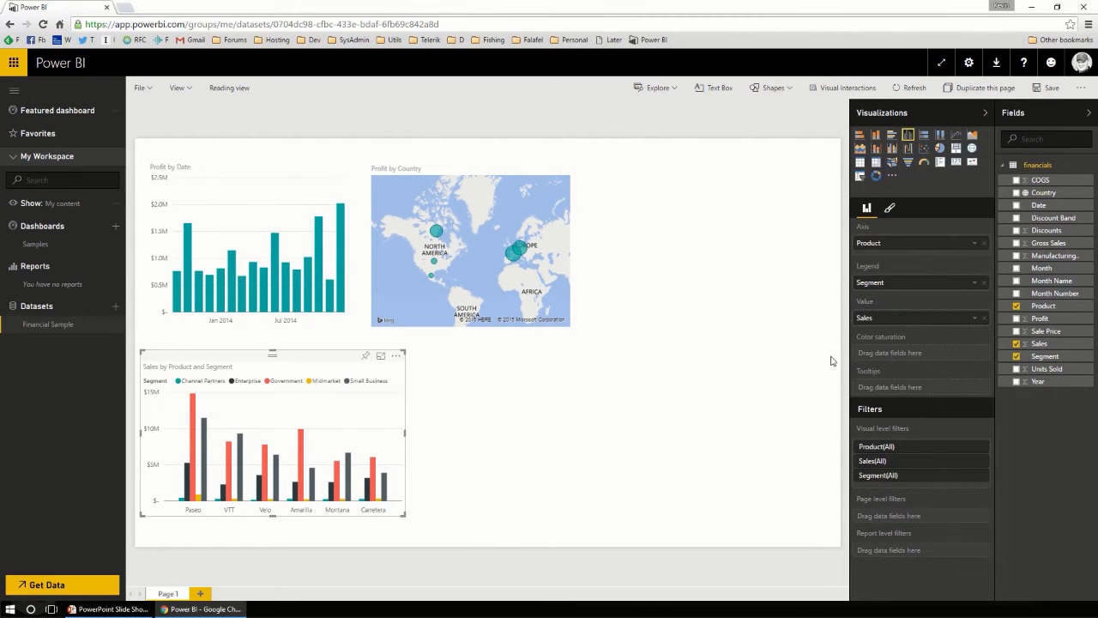
pyautogui.click(890, 210)
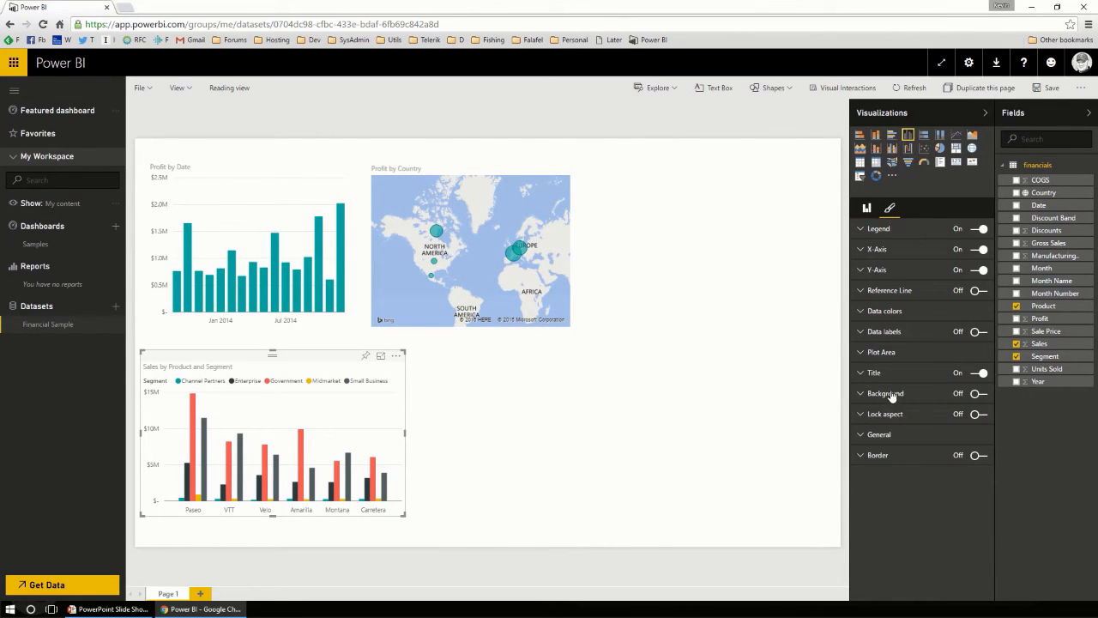
pyautogui.click(862, 314)
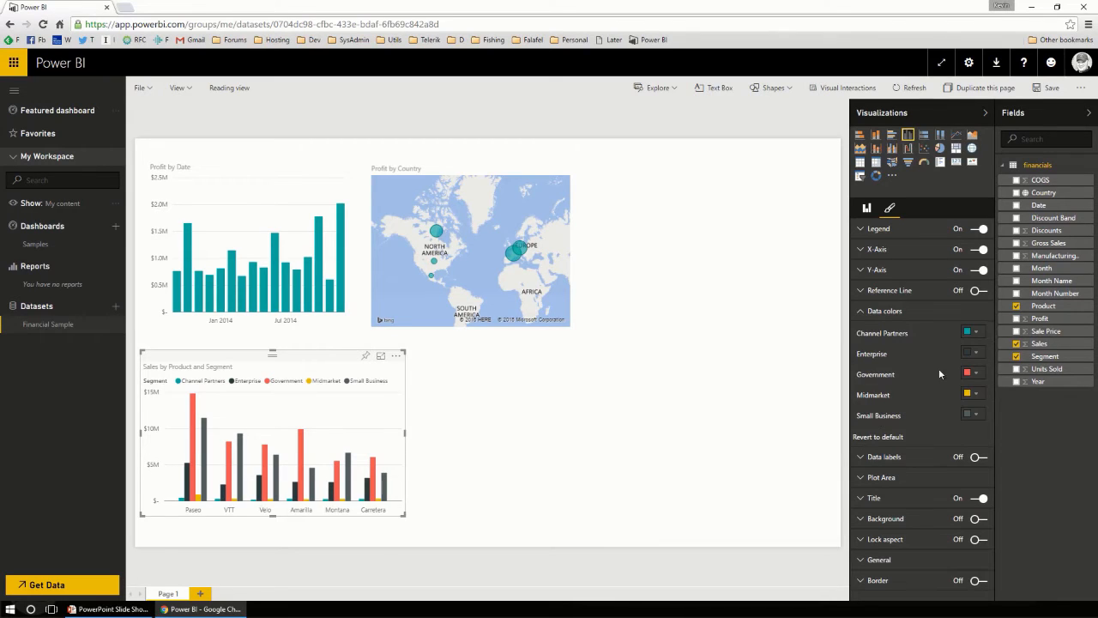
pyautogui.click(975, 375)
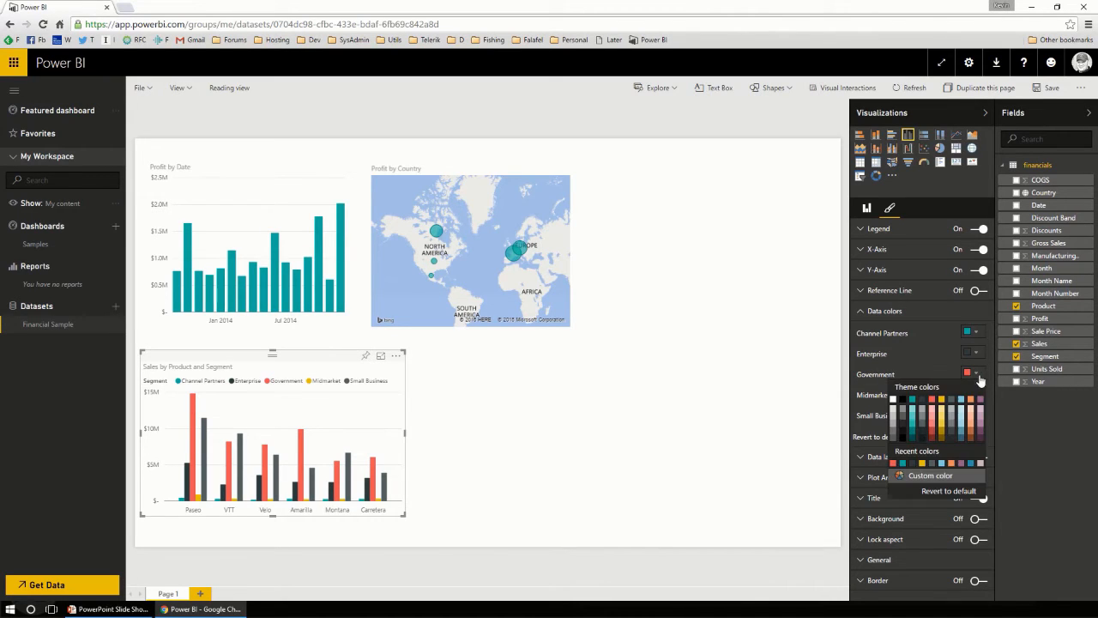
pyautogui.click(970, 464)
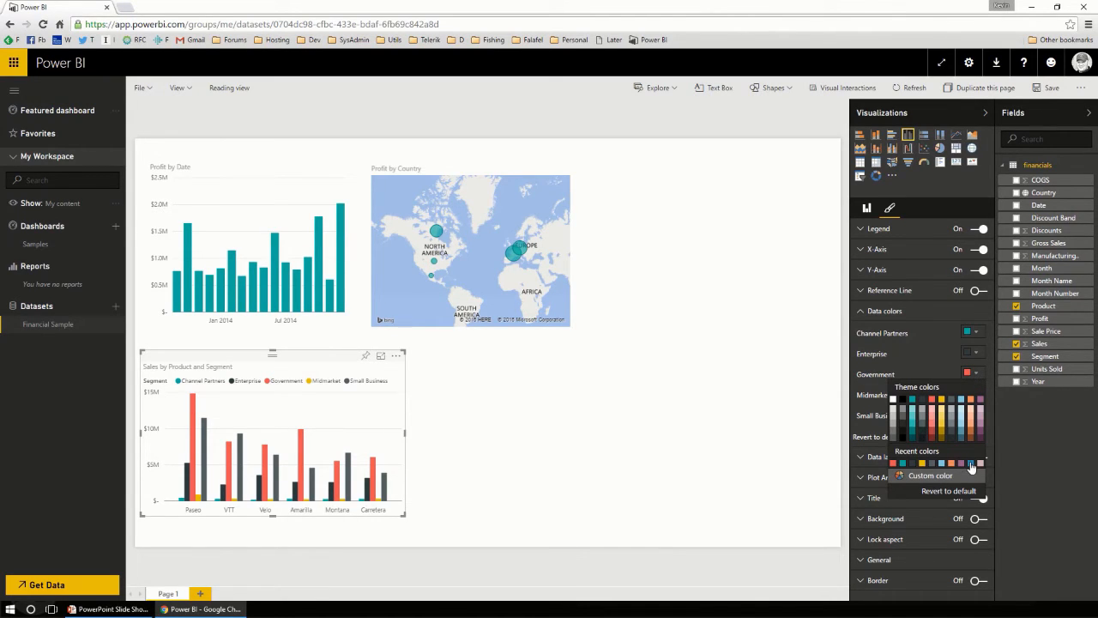
pyautogui.click(494, 460)
# Step: Preview the Sales by Product and Segment chart as a table and convert it to a stacked column chart
pyautogui.moveTo(266, 478)
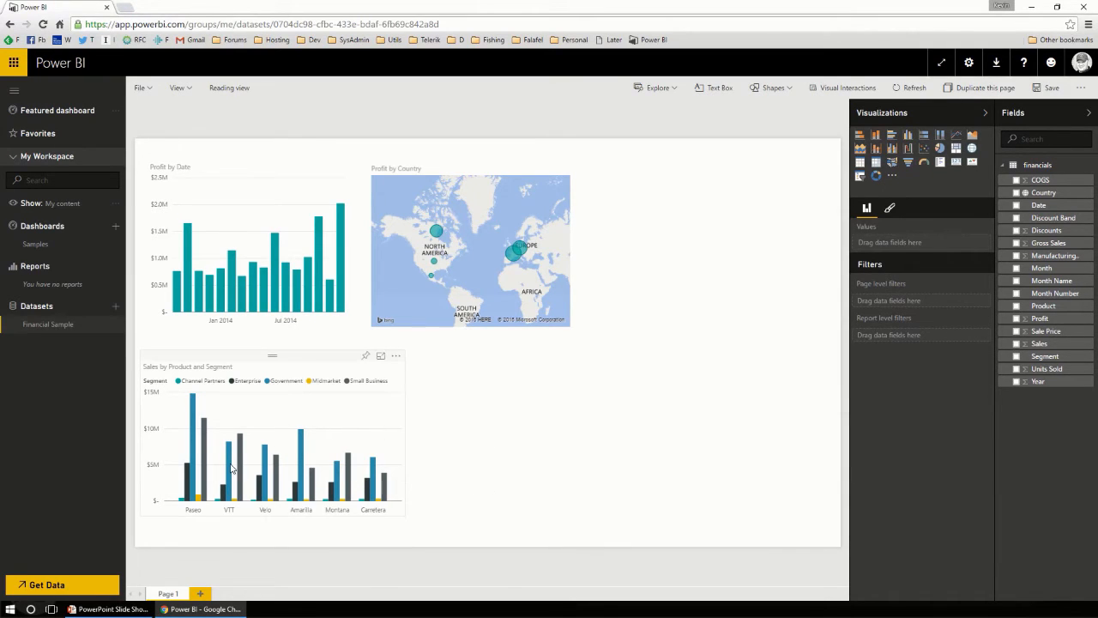
pyautogui.click(278, 409)
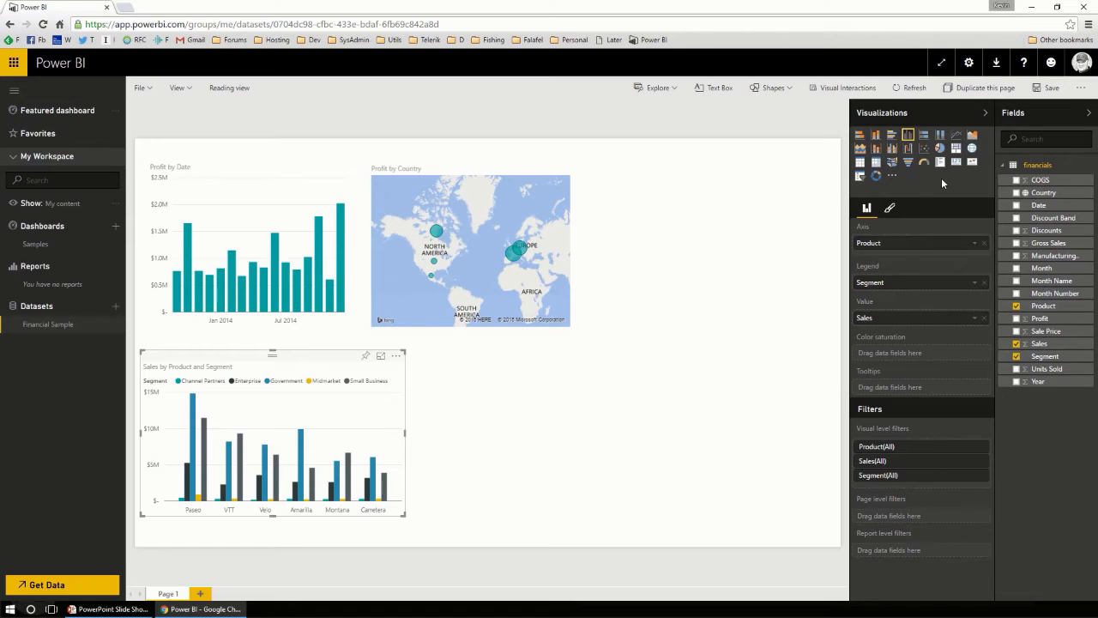
pyautogui.click(860, 165)
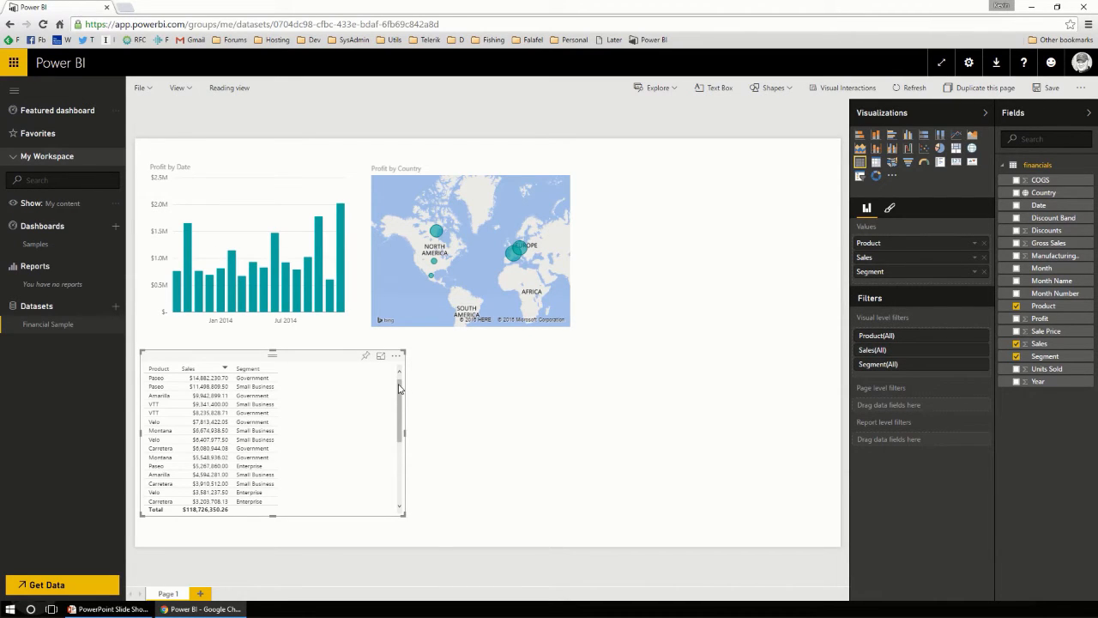
pyautogui.scroll(-1, 399, 395)
pyautogui.scroll(2, 398, 394)
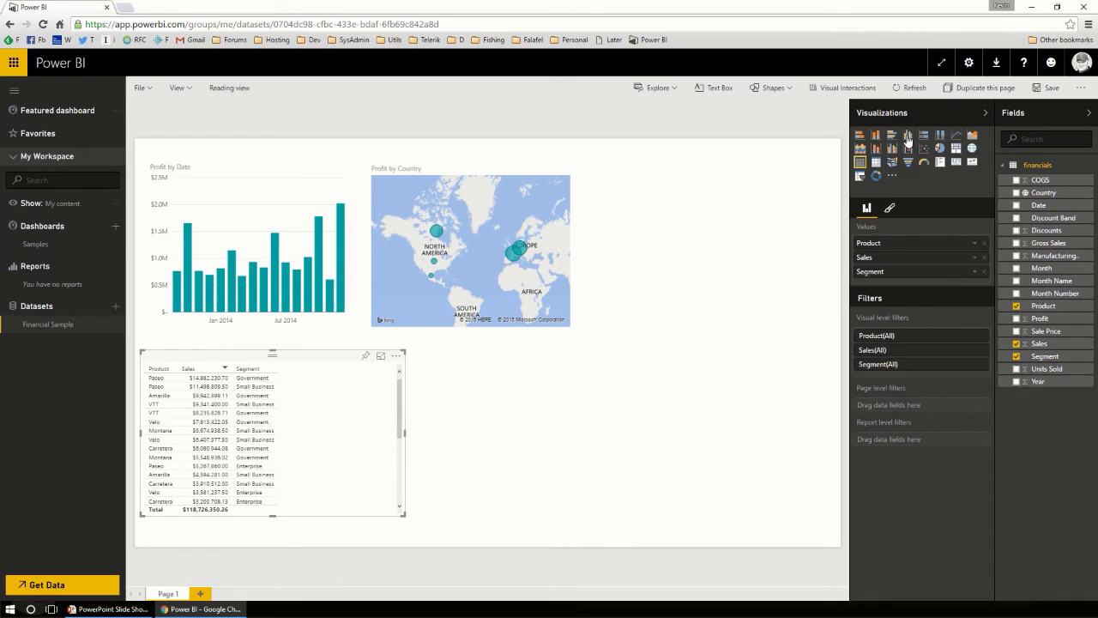
pyautogui.click(908, 137)
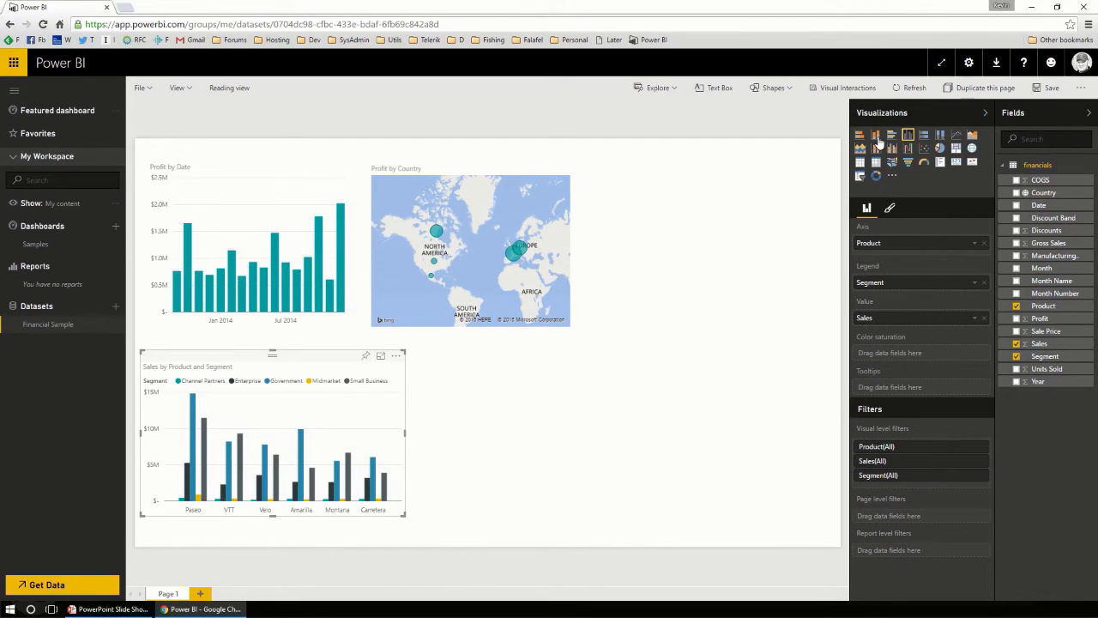
pyautogui.click(876, 136)
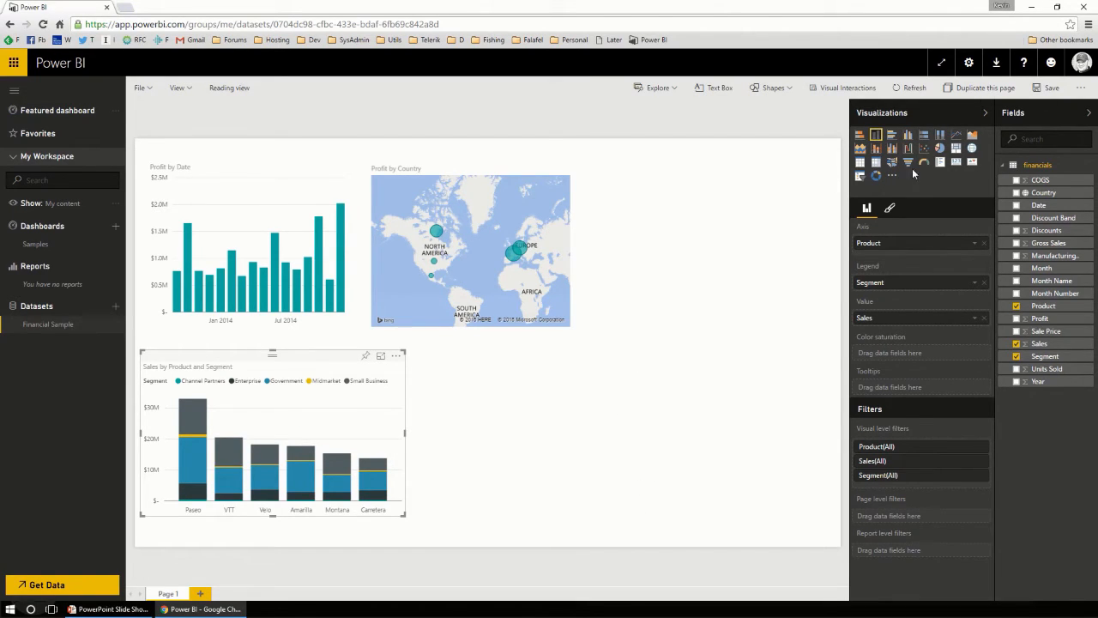
pyautogui.click(698, 443)
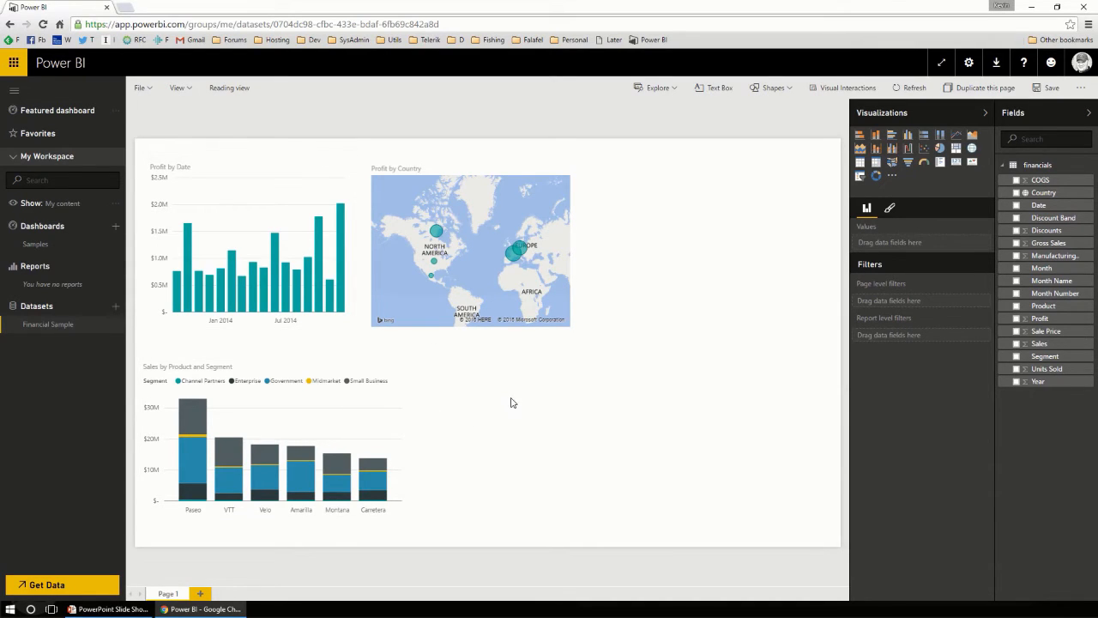
# Step: Save the report under the name Financial Sample Report
pyautogui.click(1046, 89)
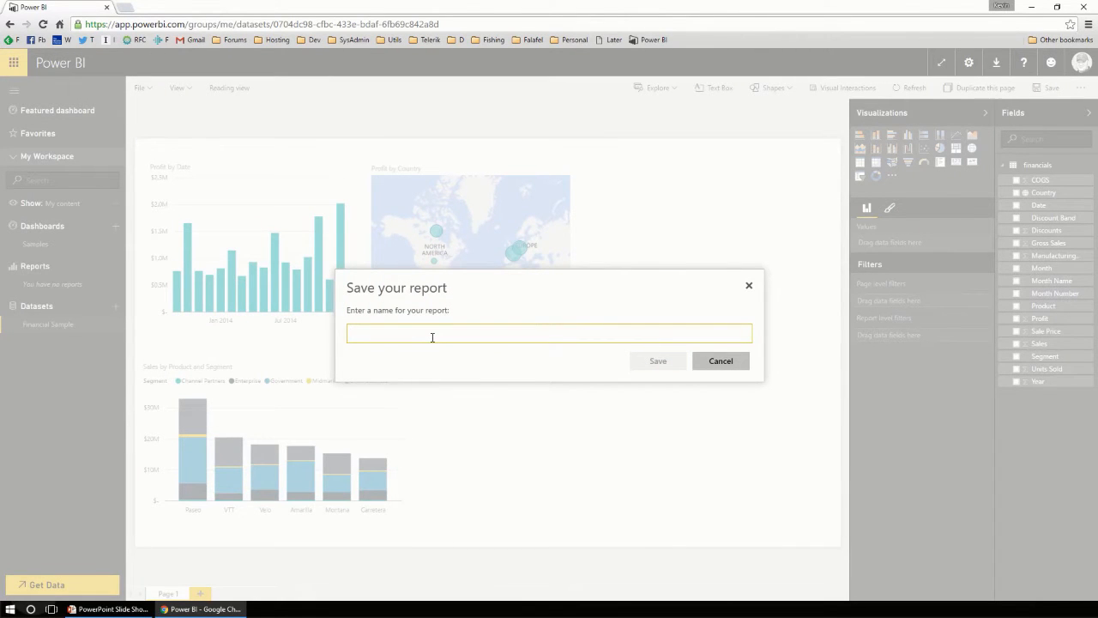
pyautogui.write('Financial Sample Report')
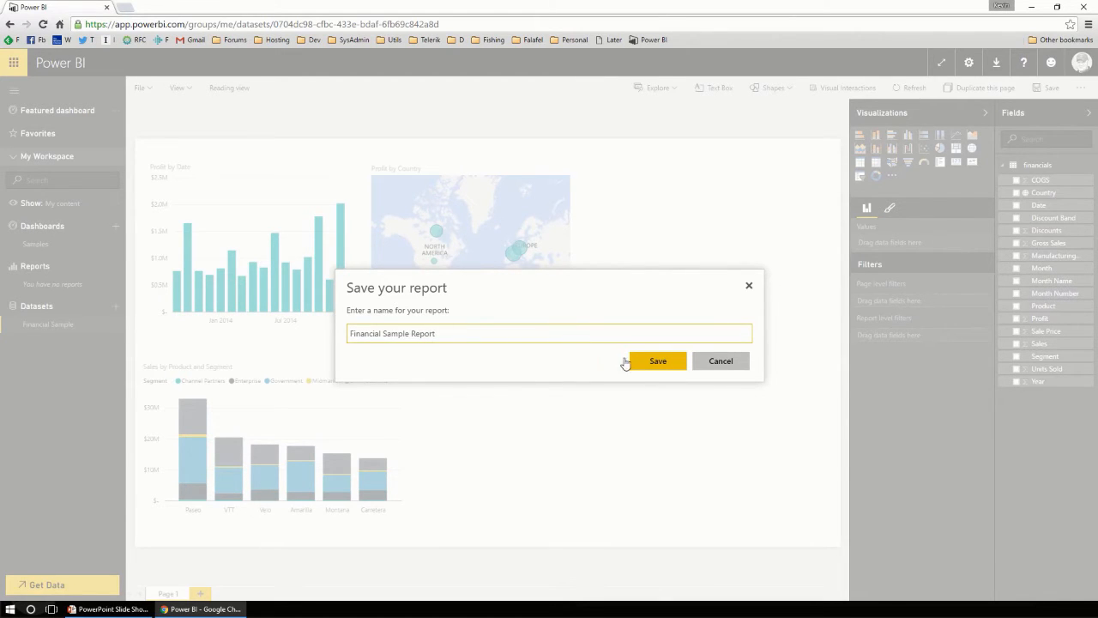
pyautogui.click(630, 361)
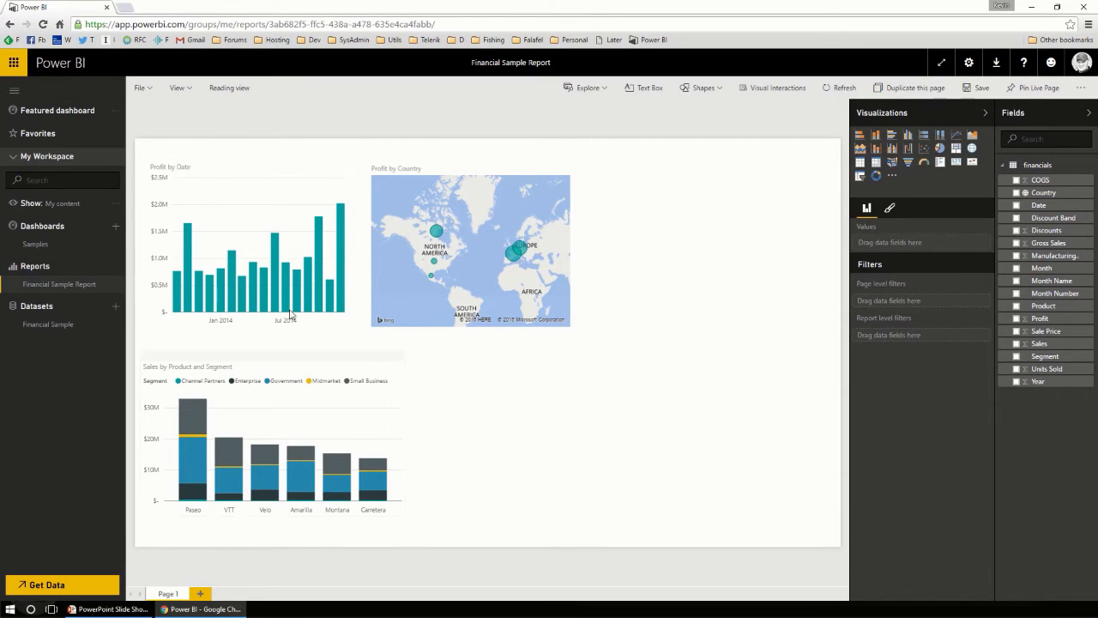
# Step: View the report in reading view, go back to editing to select the Profit by Country map, and return to reading view
pyautogui.click(229, 88)
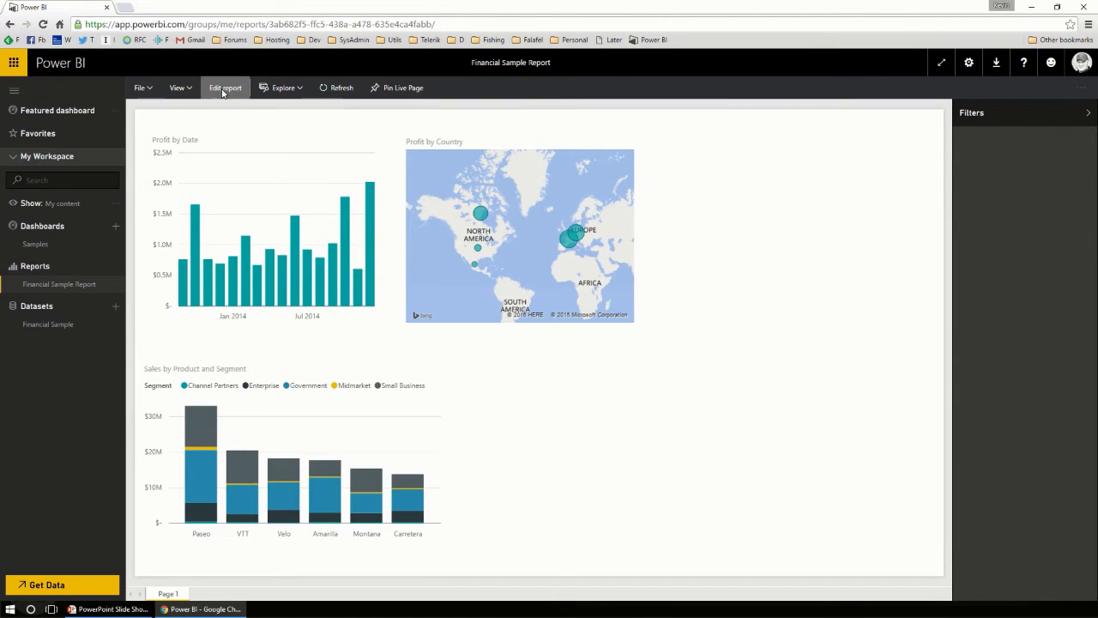
pyautogui.click(225, 88)
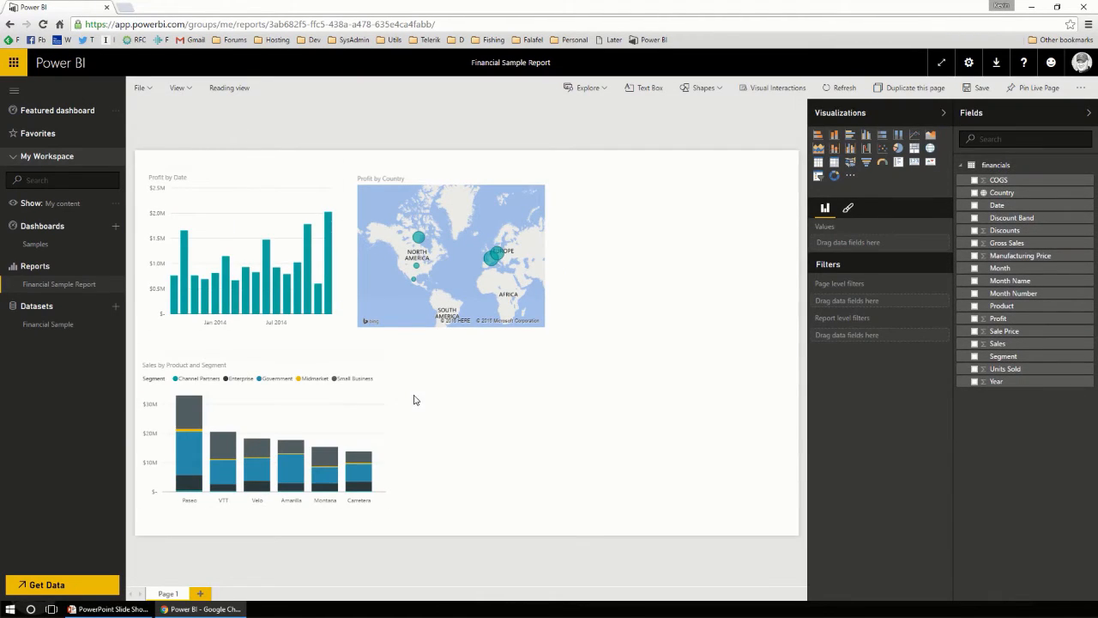
pyautogui.click(416, 300)
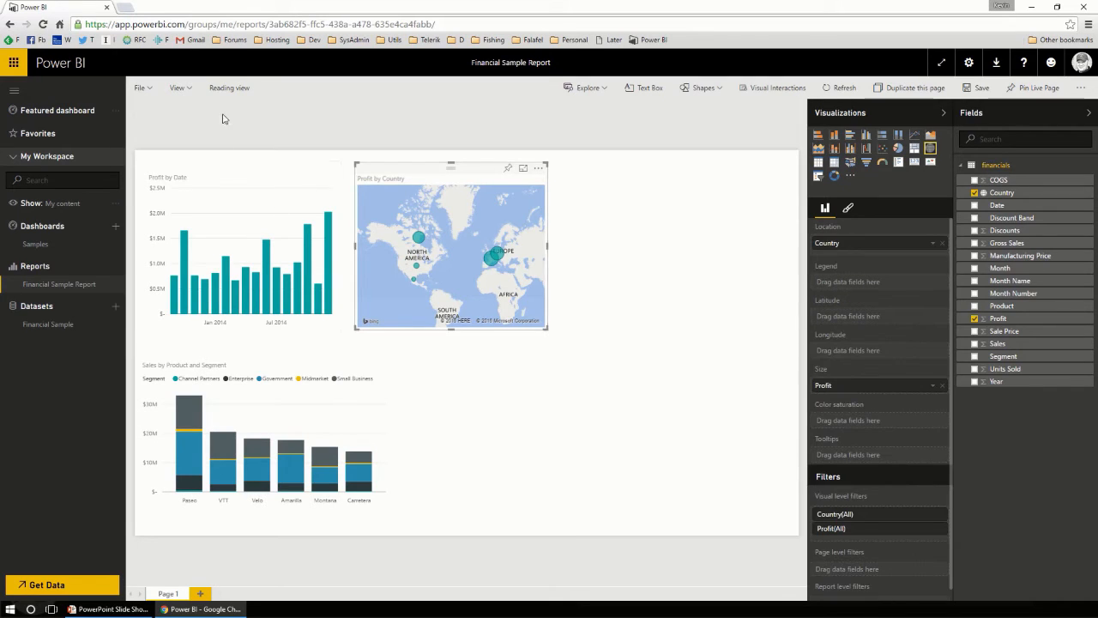
pyautogui.click(227, 88)
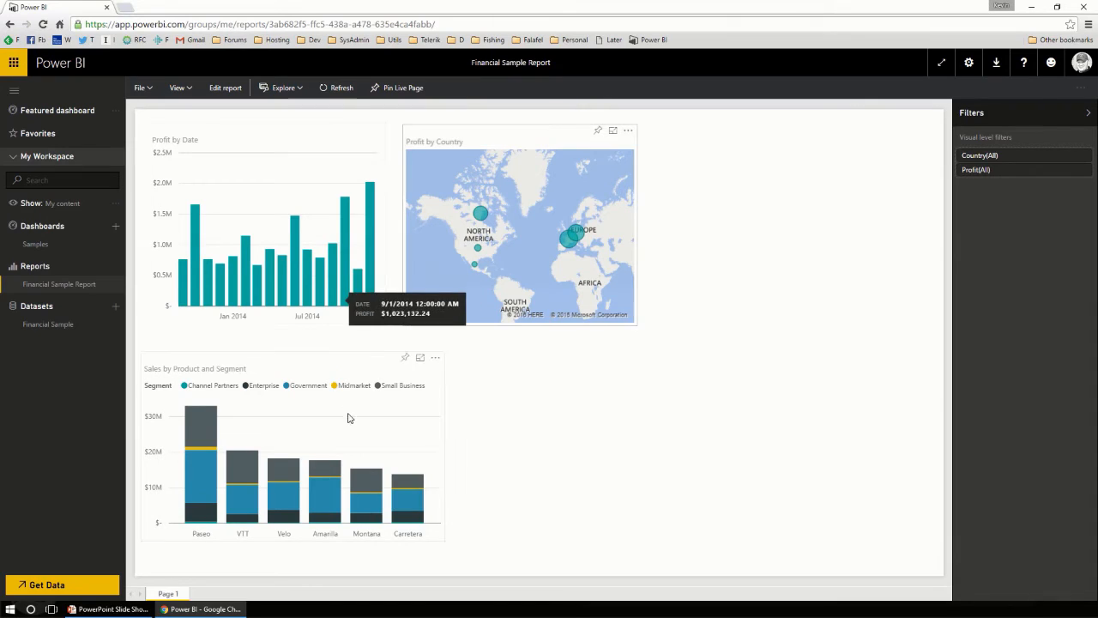
# Step: Open the Samples dashboard and follow its Financial Sample.xlsx tile to the dataset
pyautogui.click(85, 249)
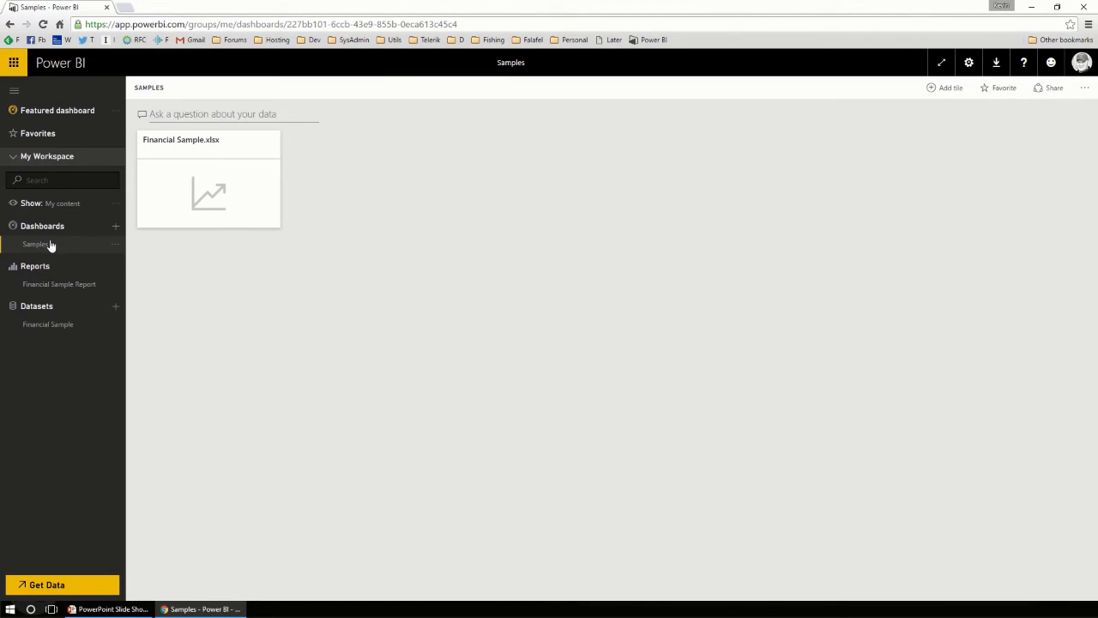
pyautogui.click(215, 156)
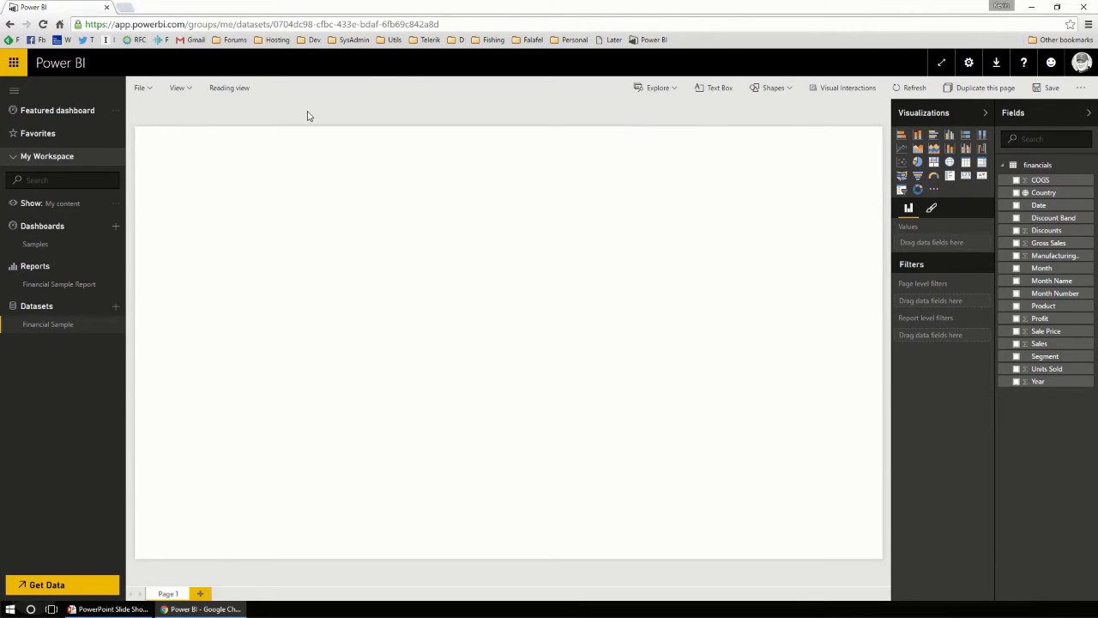
# Step: Delete the Financial Sample.xlsx tile from the Samples dashboard
pyautogui.click(48, 245)
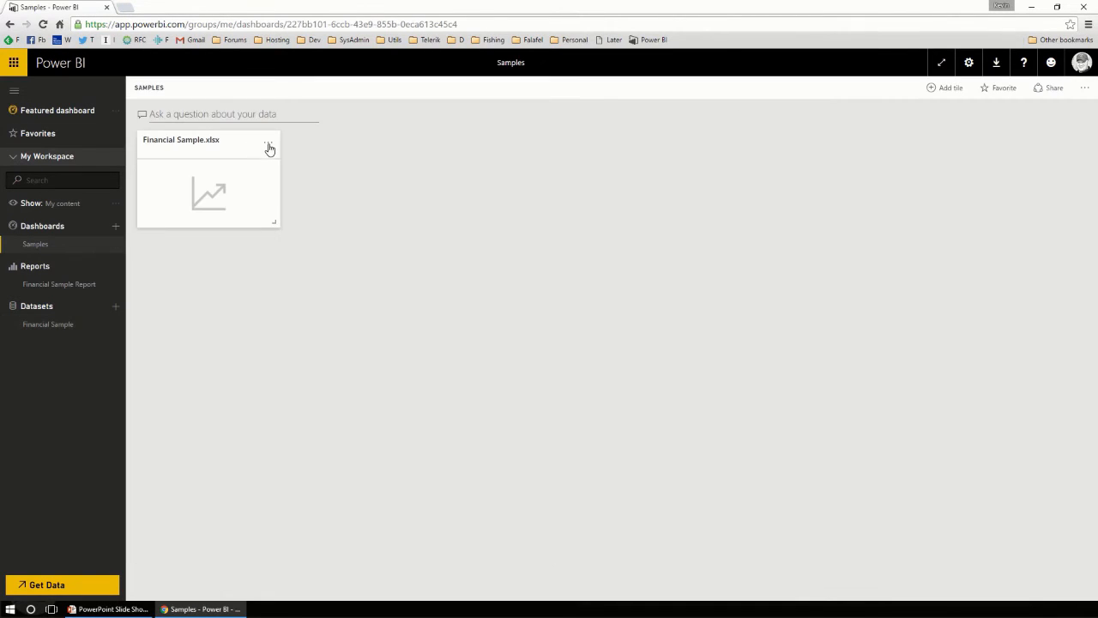
pyautogui.click(269, 148)
pyautogui.click(171, 200)
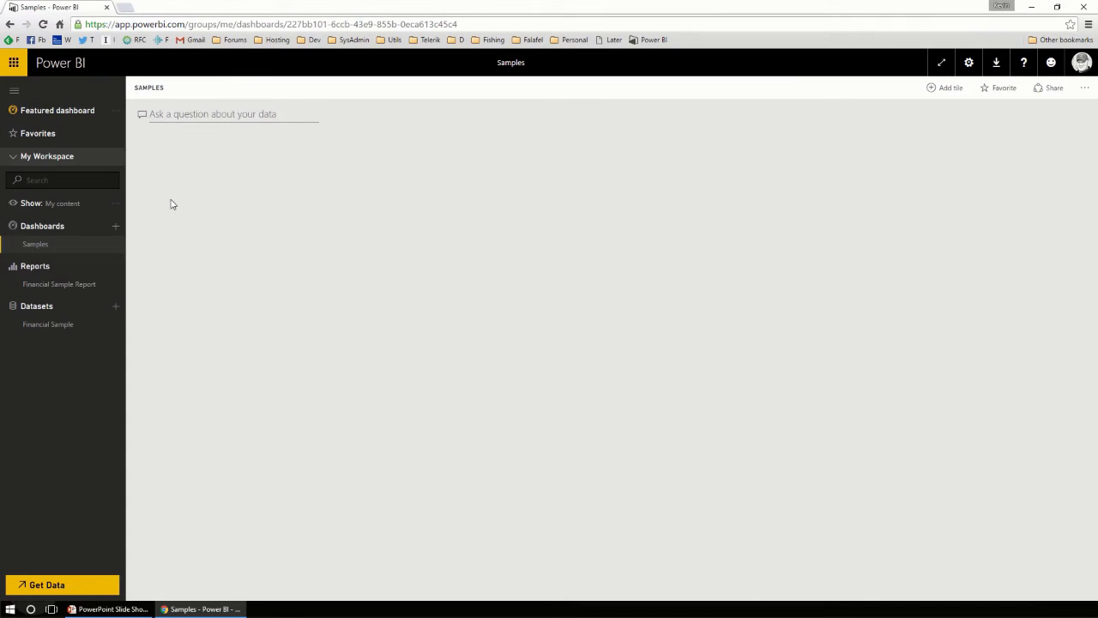
# Step: Create a new dashboard named Financial Samples
pyautogui.click(115, 227)
pyautogui.write('Financial Samp')
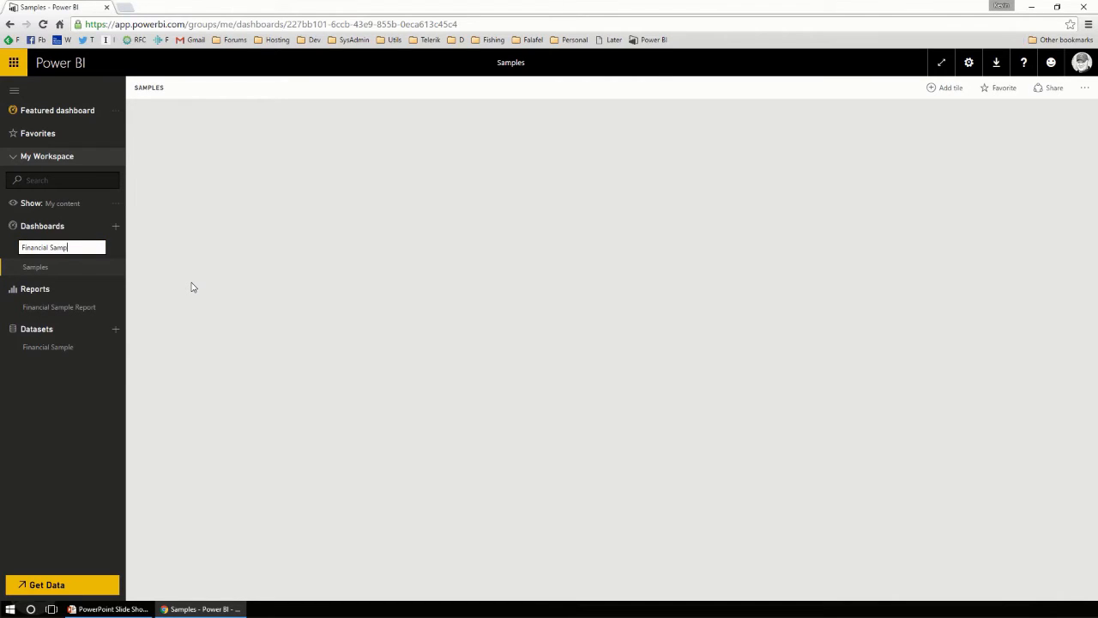
pyautogui.write('les')
pyautogui.press('Return')
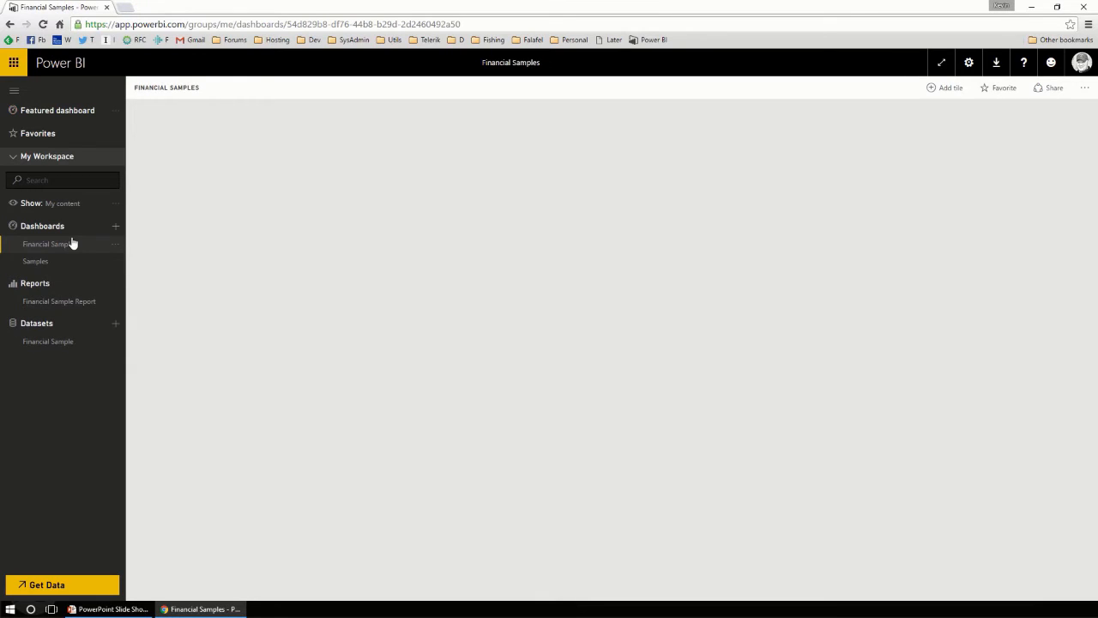
# Step: Open the Financial Sample Report and pin its Profit by Date chart to the existing Financial Samples dashboard
pyautogui.click(60, 302)
pyautogui.moveTo(272, 214)
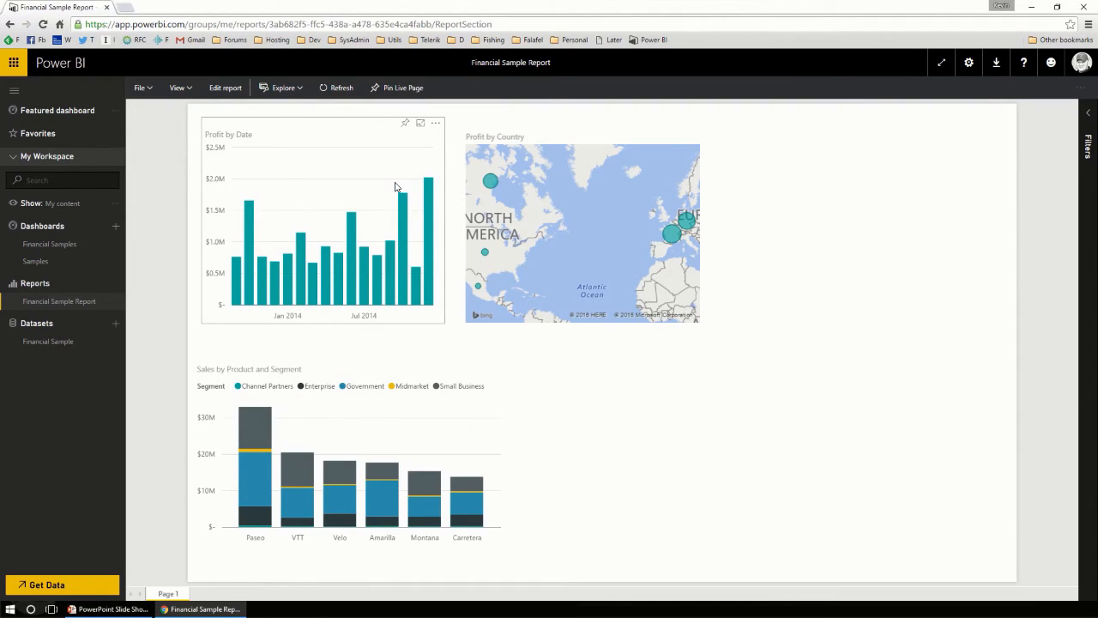
pyautogui.click(406, 126)
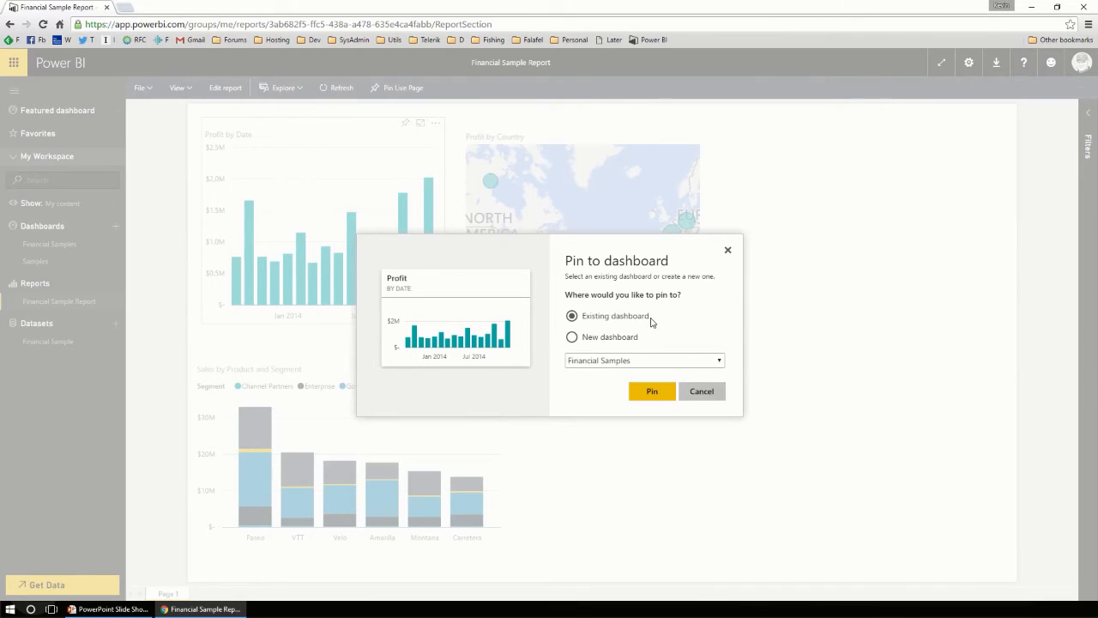
pyautogui.click(618, 361)
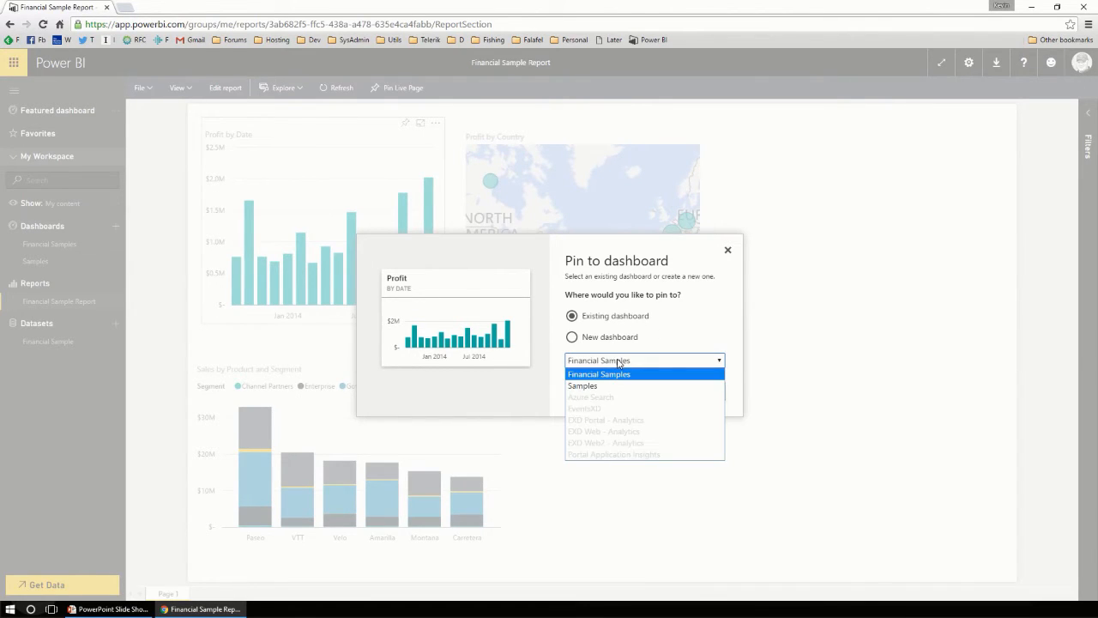
pyautogui.click(624, 375)
pyautogui.click(644, 391)
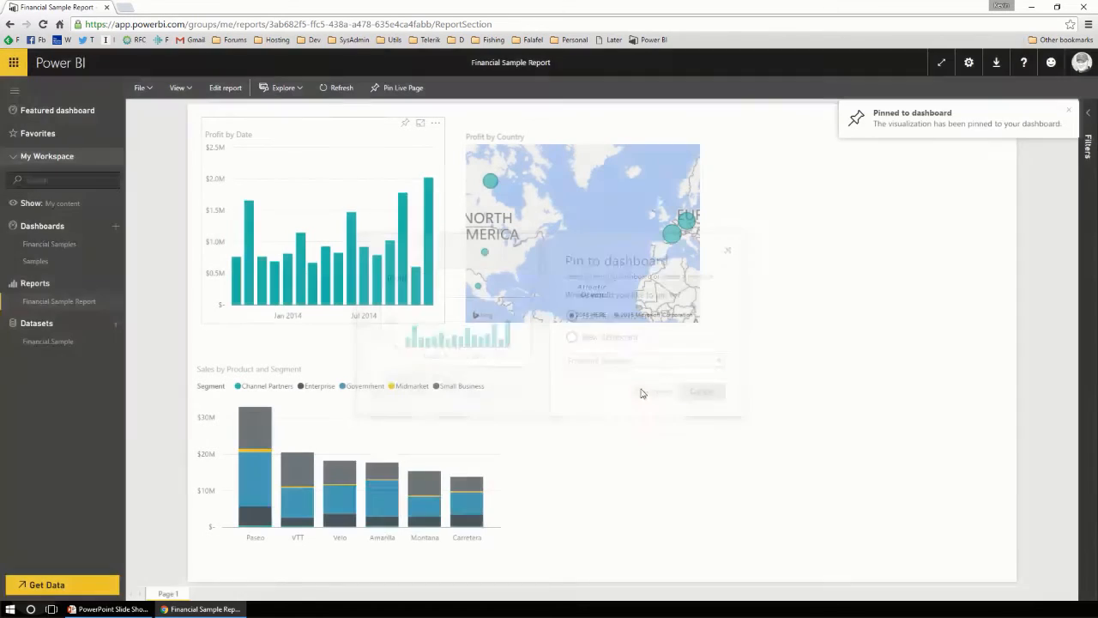
# Step: Pin the Profit by Country map and the Sales by Product and Segment chart to the Financial Samples dashboard
pyautogui.moveTo(575, 249)
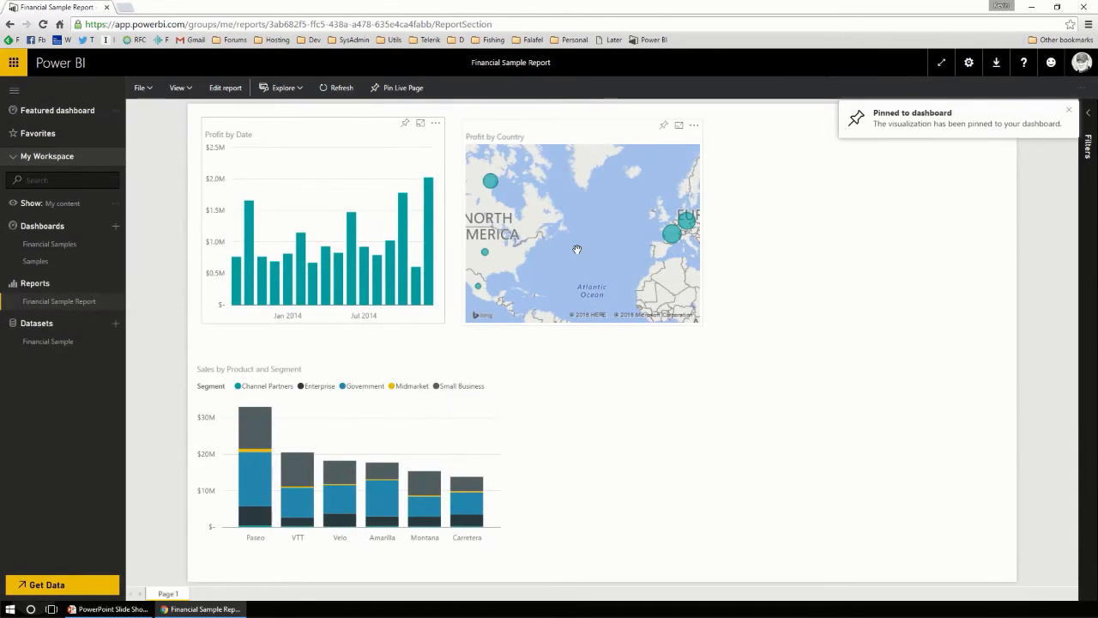
pyautogui.click(663, 127)
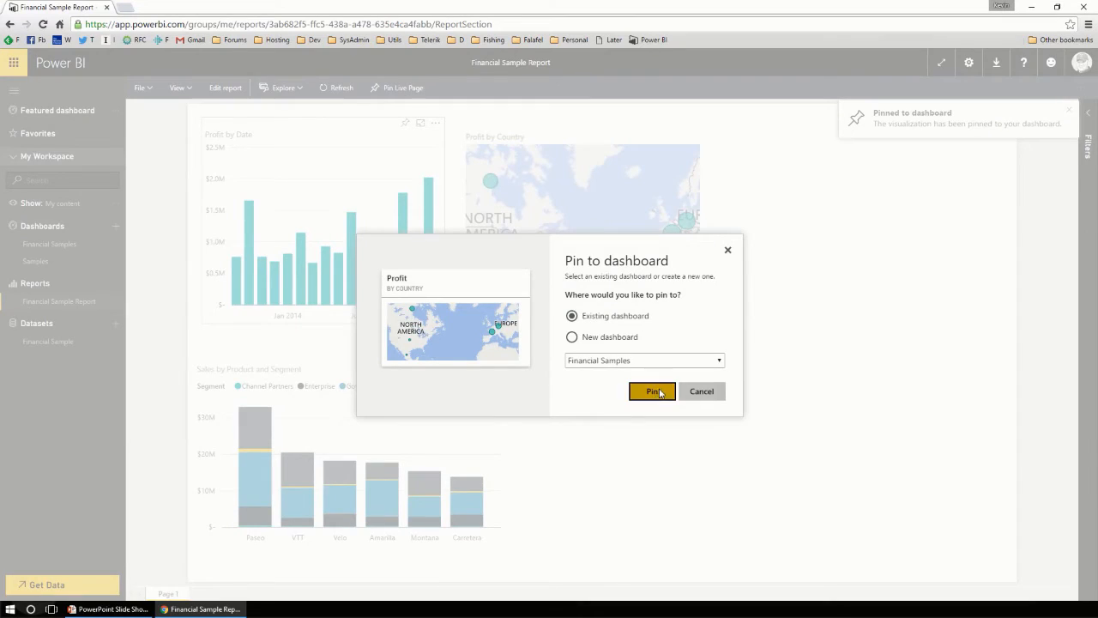
pyautogui.click(656, 391)
pyautogui.click(466, 361)
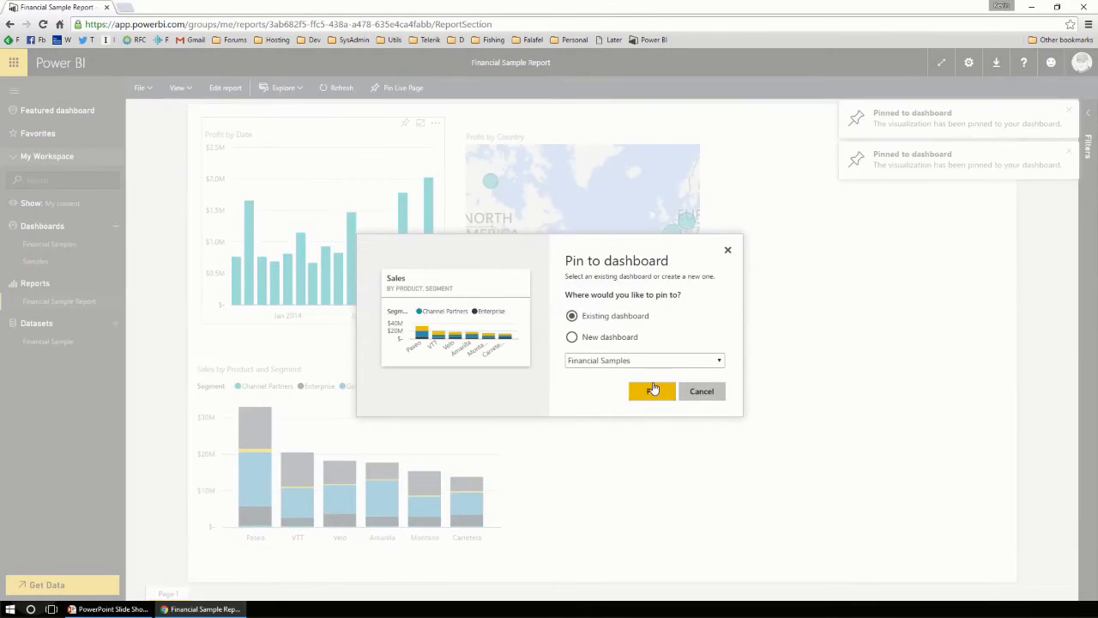
pyautogui.click(653, 390)
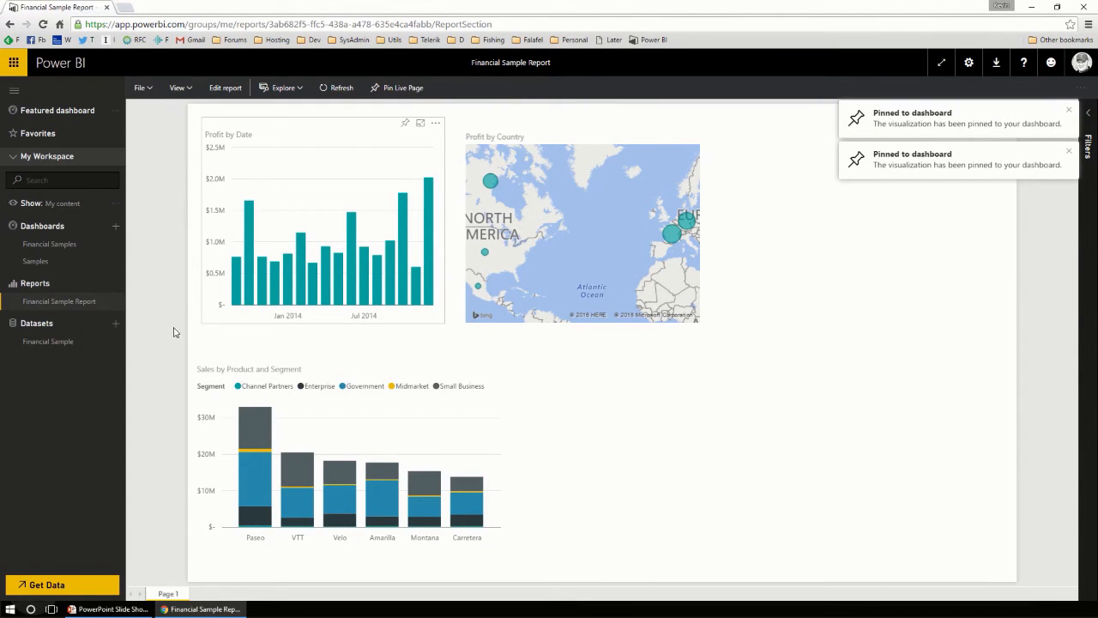
# Step: On the Financial Samples dashboard, rearrange and resize the tiles: a large Profit by Country map, with Sales beneath Profit by Date at matching size
pyautogui.click(51, 244)
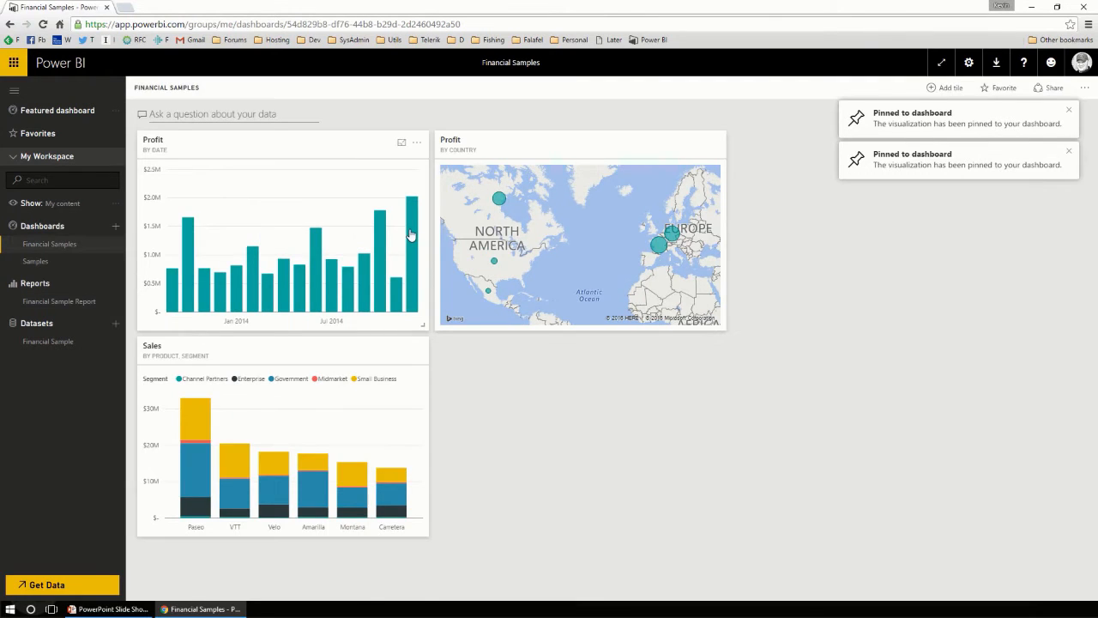
pyautogui.moveTo(366, 364); pyautogui.dragTo(878, 142)
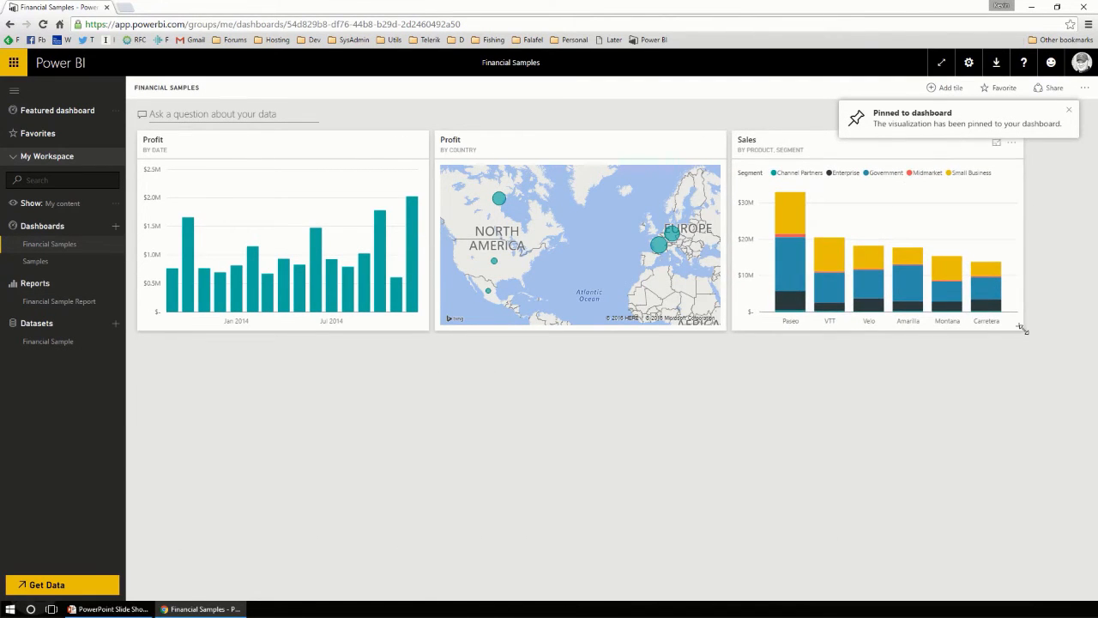
pyautogui.moveTo(1023, 329); pyautogui.dragTo(872, 216)
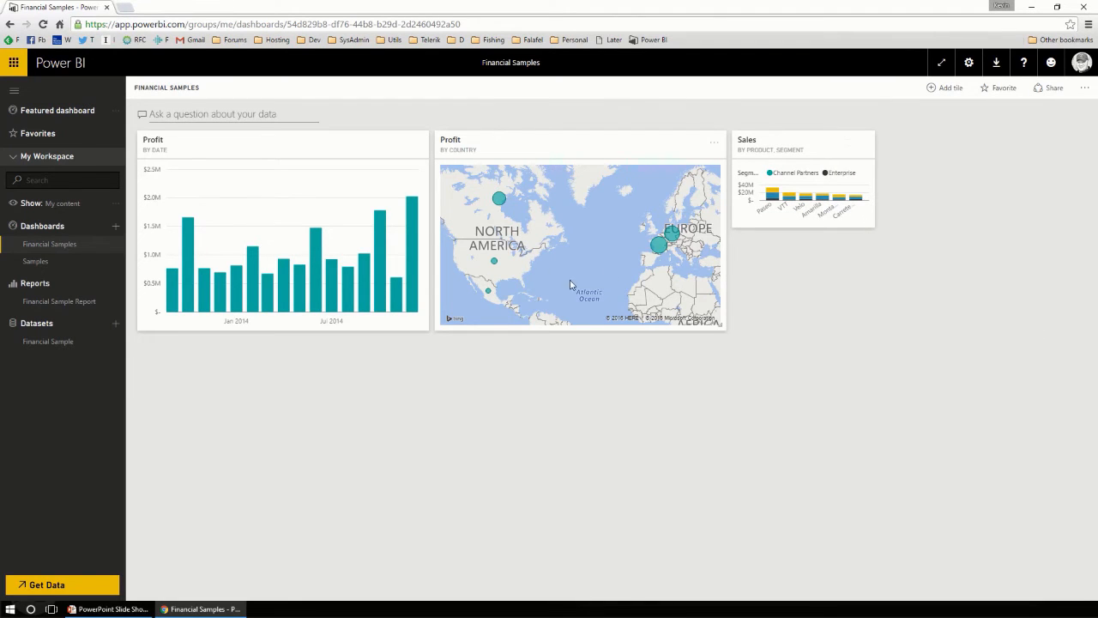
pyautogui.moveTo(724, 326); pyautogui.dragTo(837, 523)
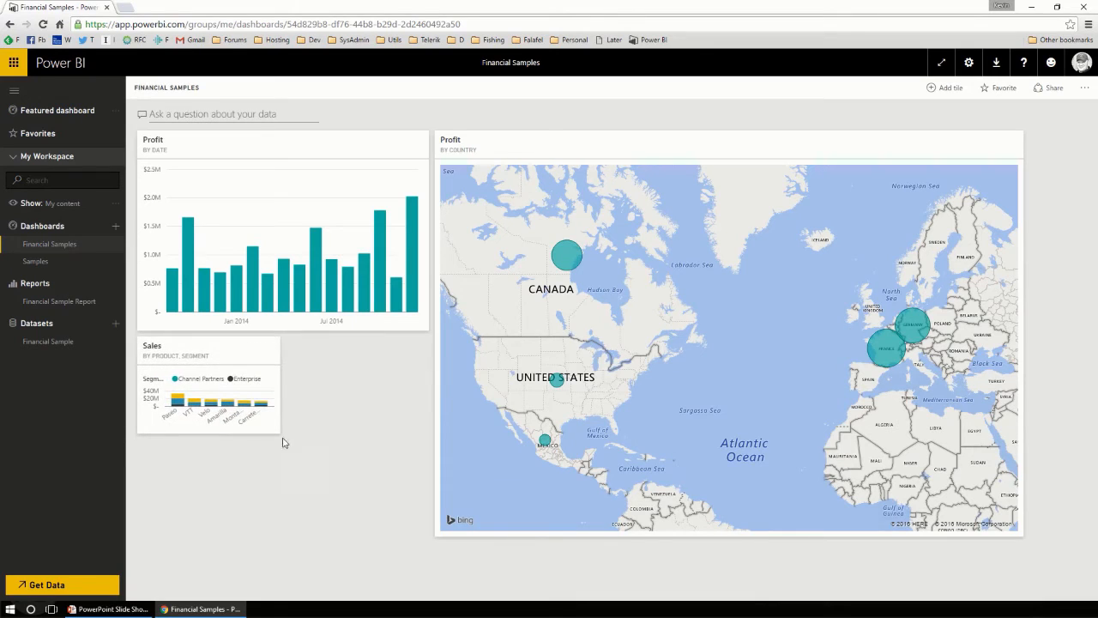
pyautogui.moveTo(278, 433); pyautogui.dragTo(410, 525)
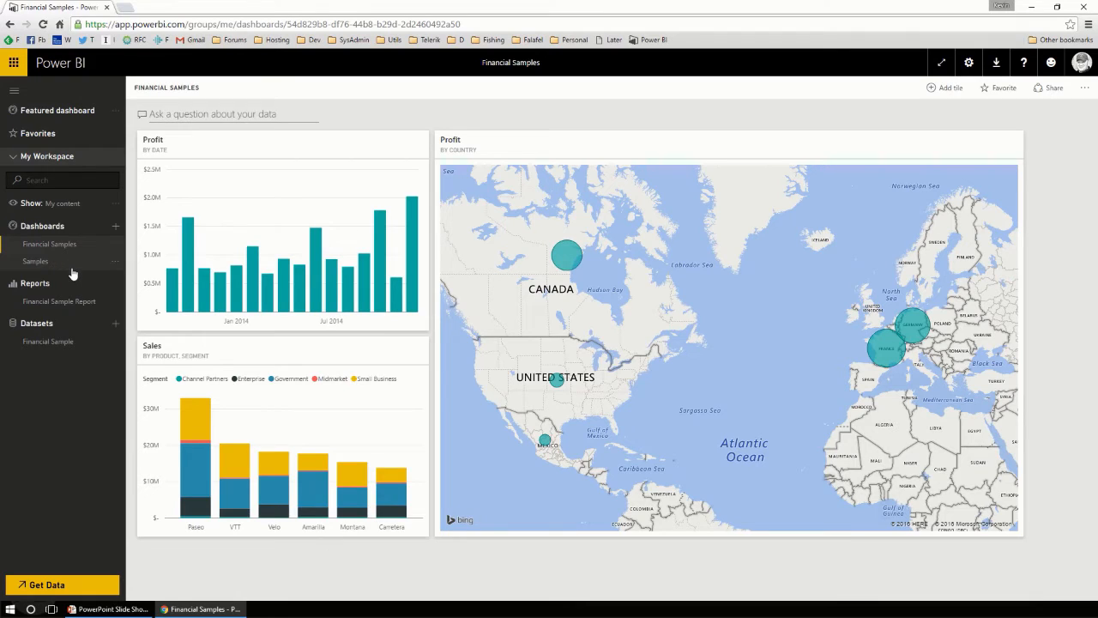
# Step: Set Financial Samples as the Featured dashboard and check it by opening the Featured dashboard from the Samples dashboard
pyautogui.click(38, 114)
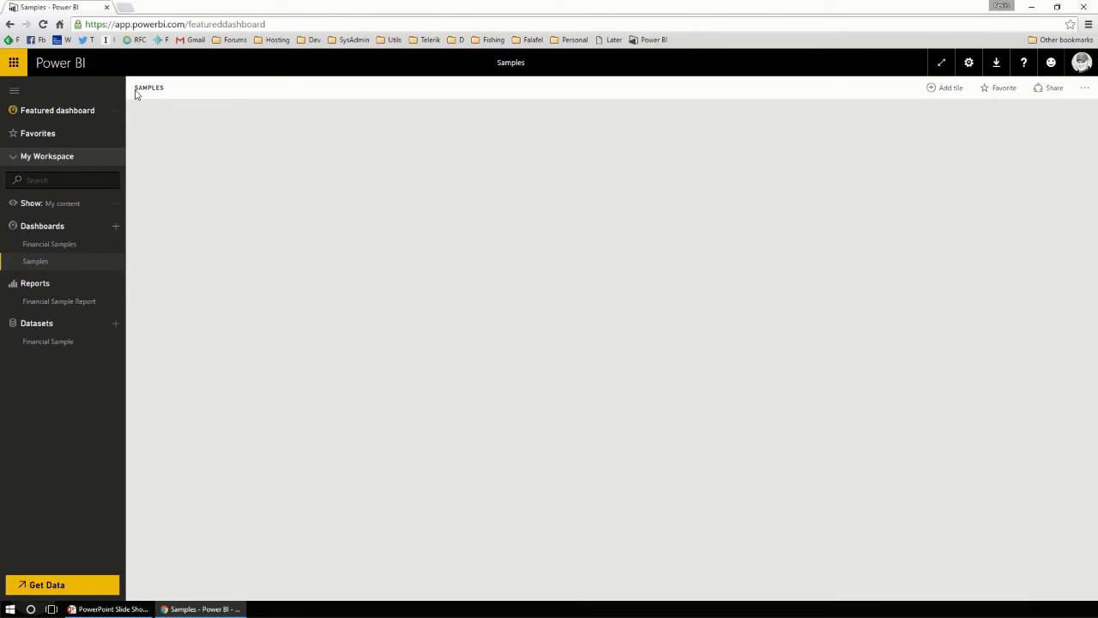
pyautogui.click(53, 247)
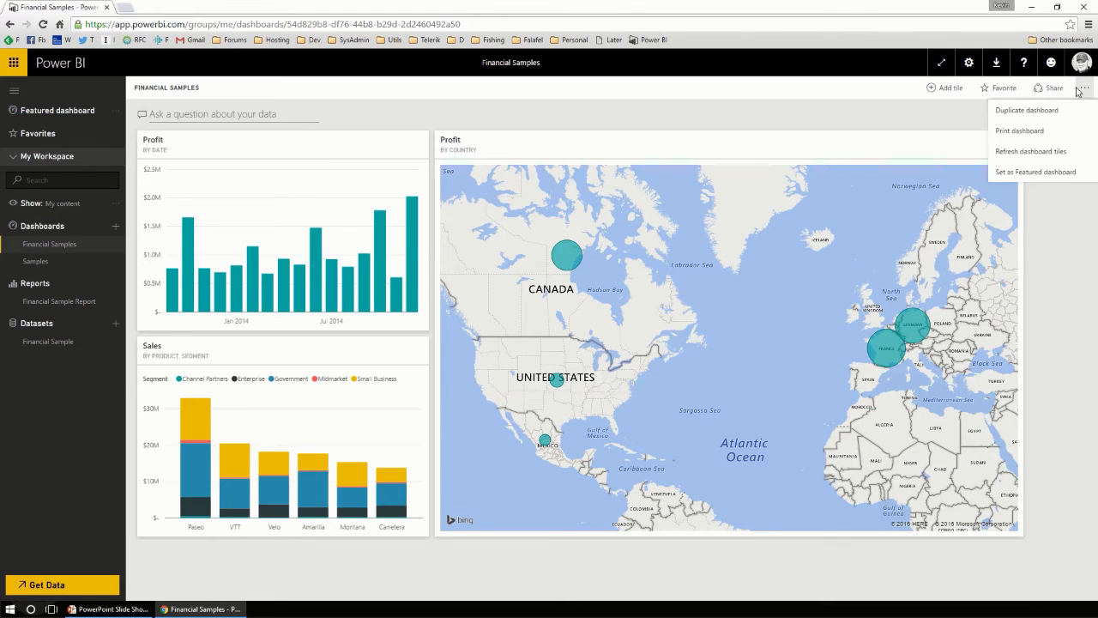
pyautogui.click(1037, 172)
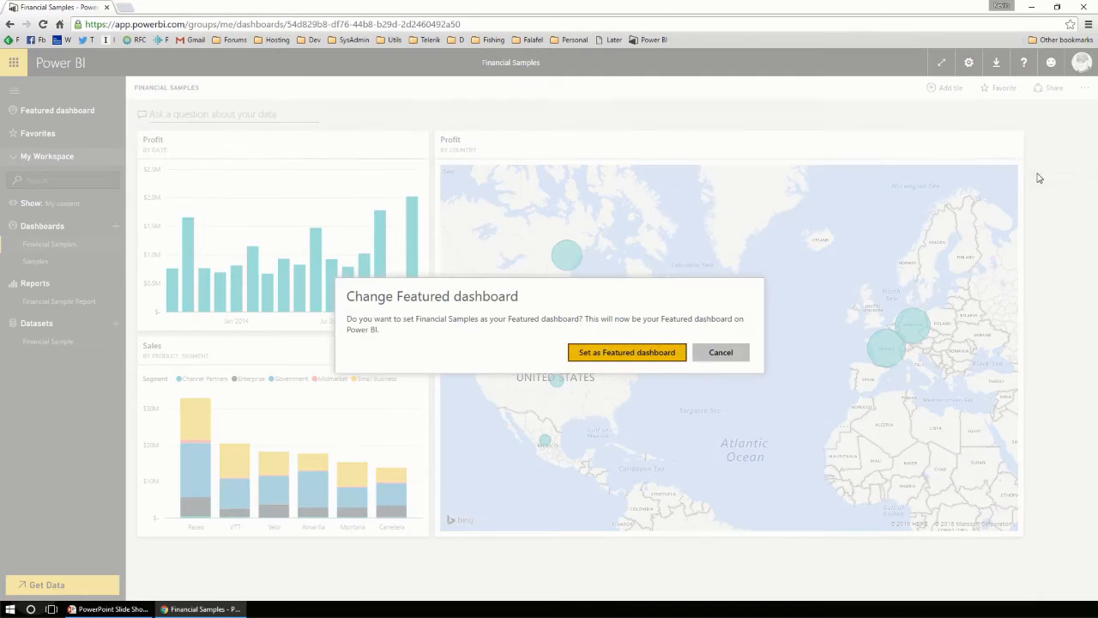
pyautogui.click(629, 358)
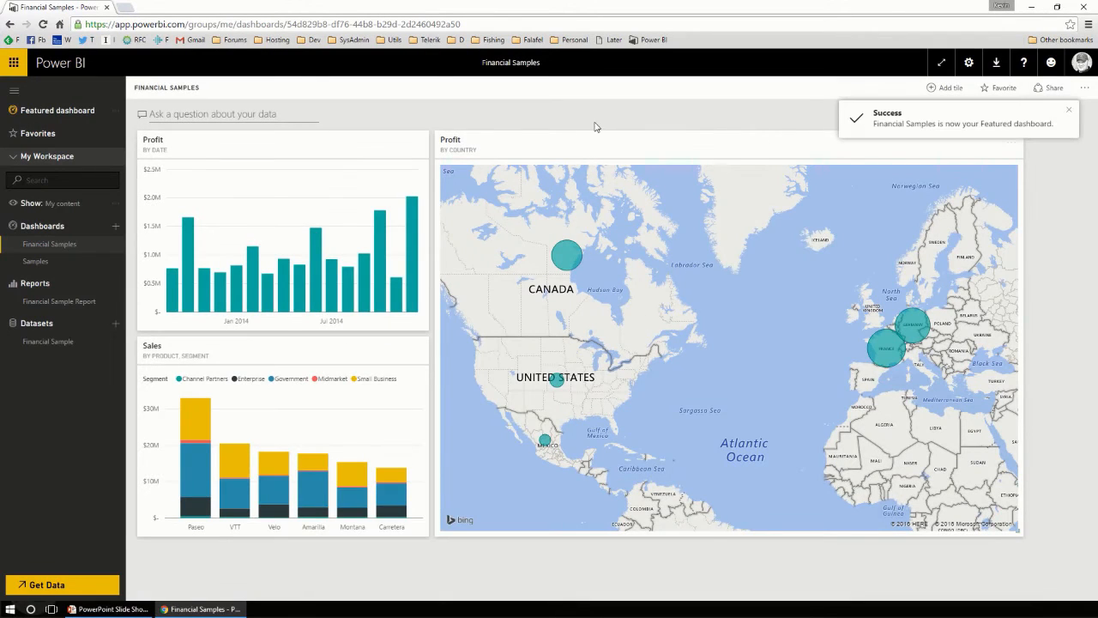
pyautogui.click(46, 266)
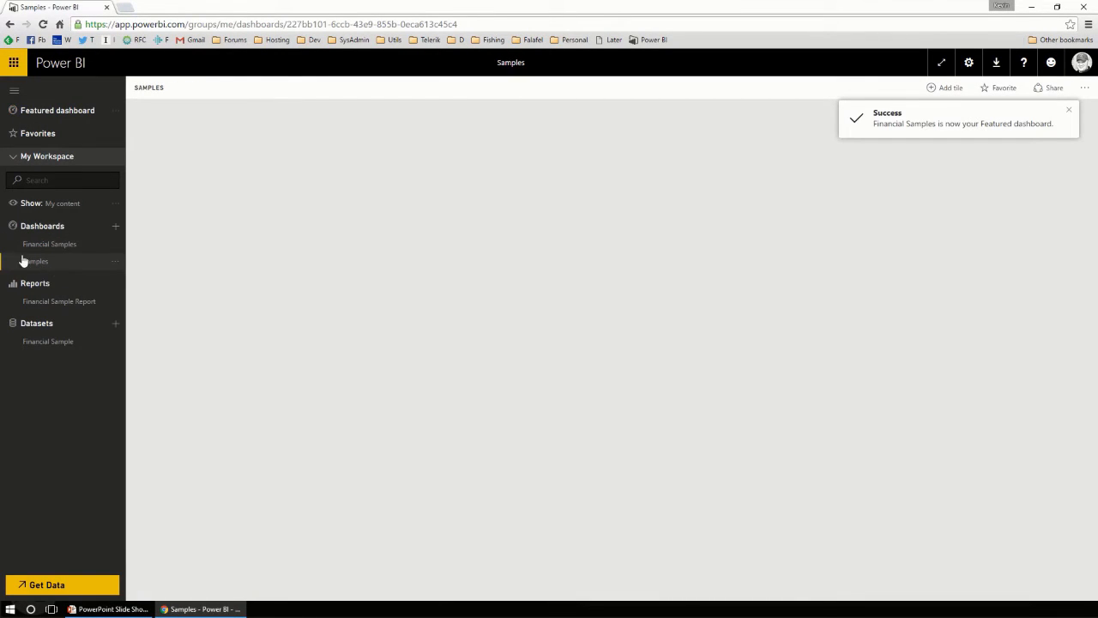
pyautogui.click(49, 113)
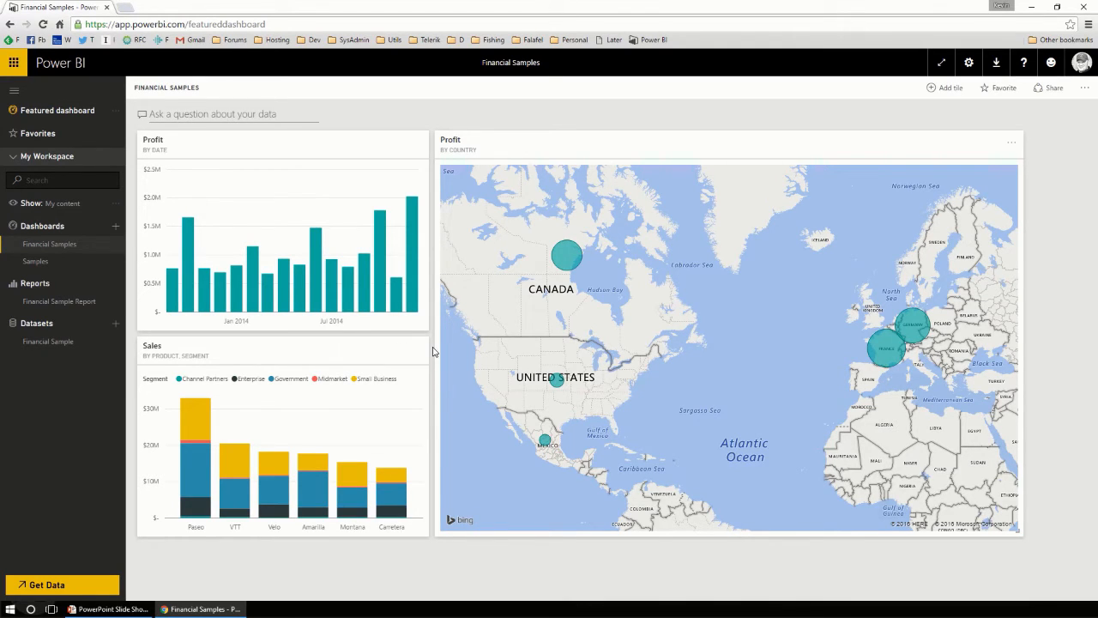
pyautogui.moveTo(398, 298)
# Step: Start a new data connection to an Azure SQL Database from the database sources
pyautogui.click(78, 587)
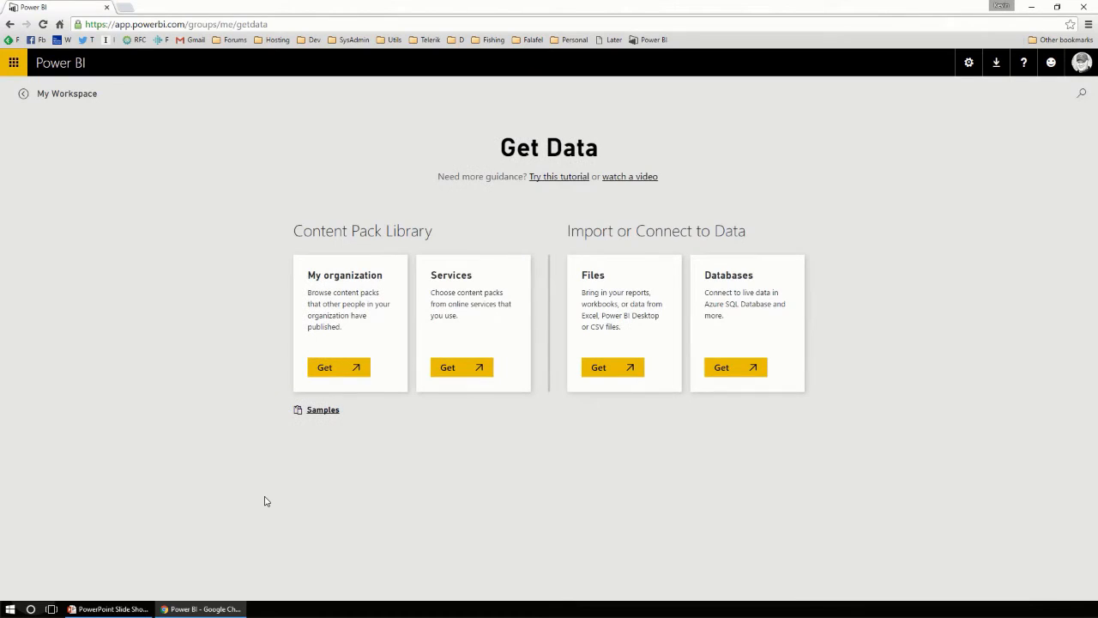
pyautogui.click(738, 371)
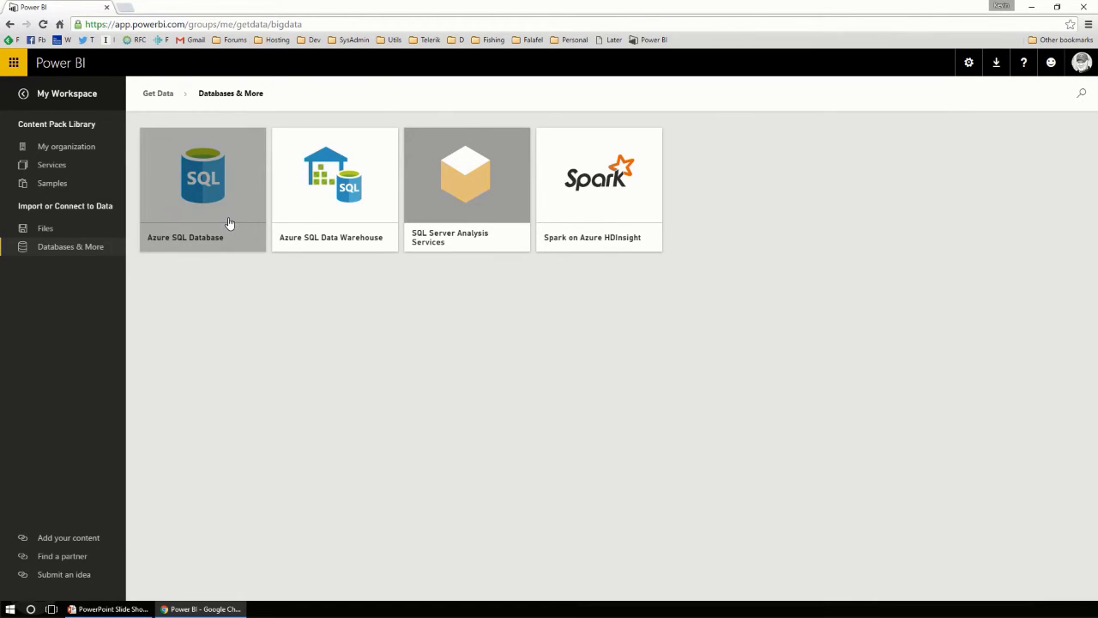
pyautogui.click(237, 242)
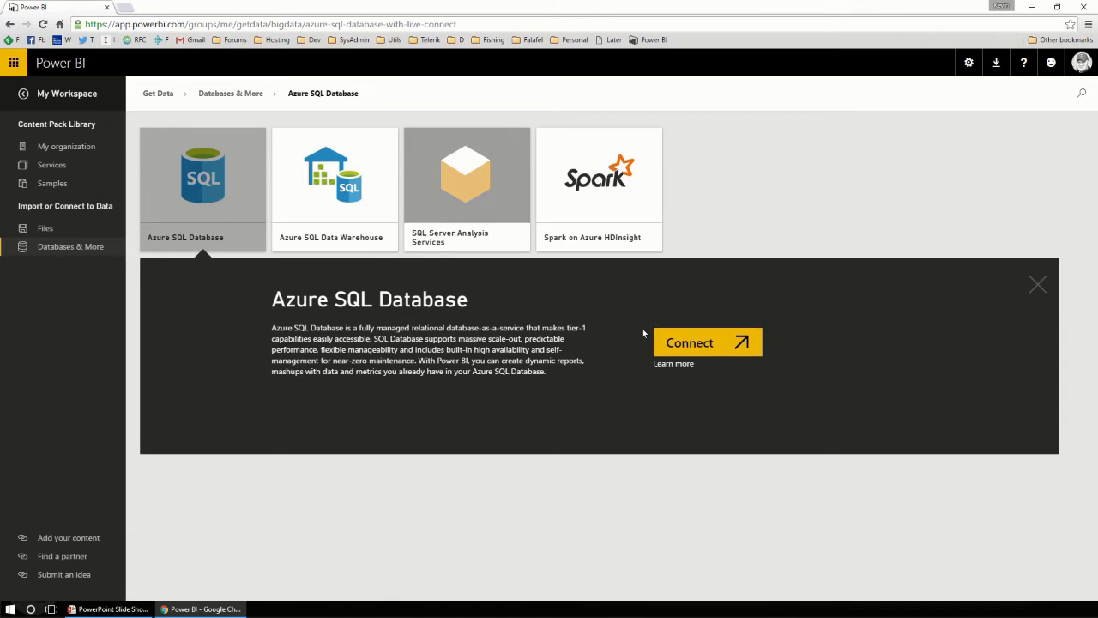
pyautogui.click(687, 348)
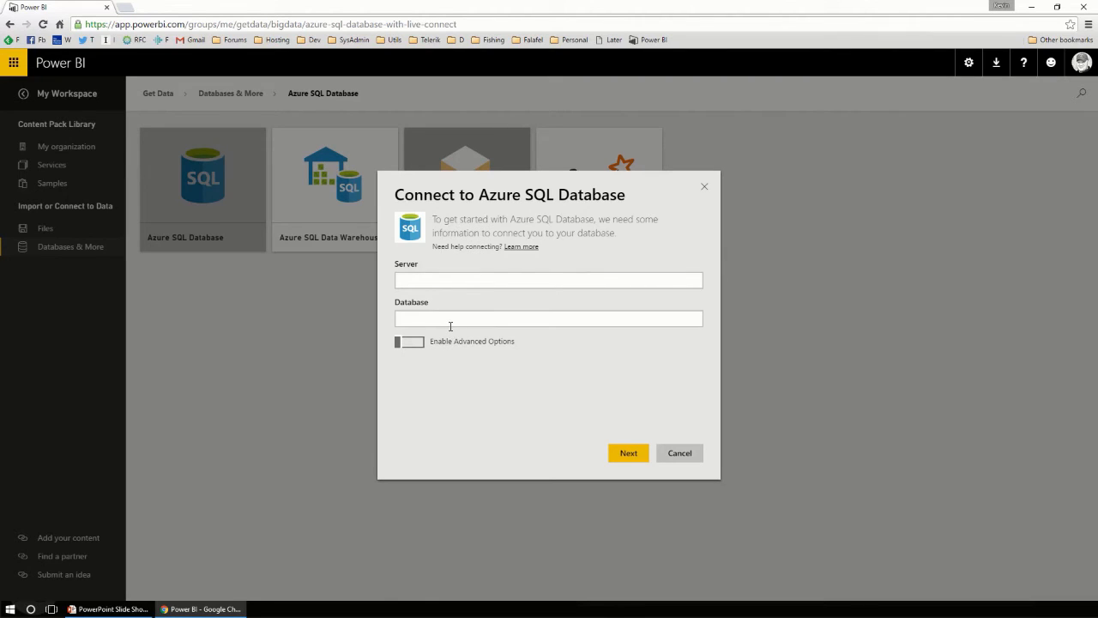
# Step: Switch to the Azure portal in a new browser tab and open the AdventureWorks SQL database details
pyautogui.click(126, 7)
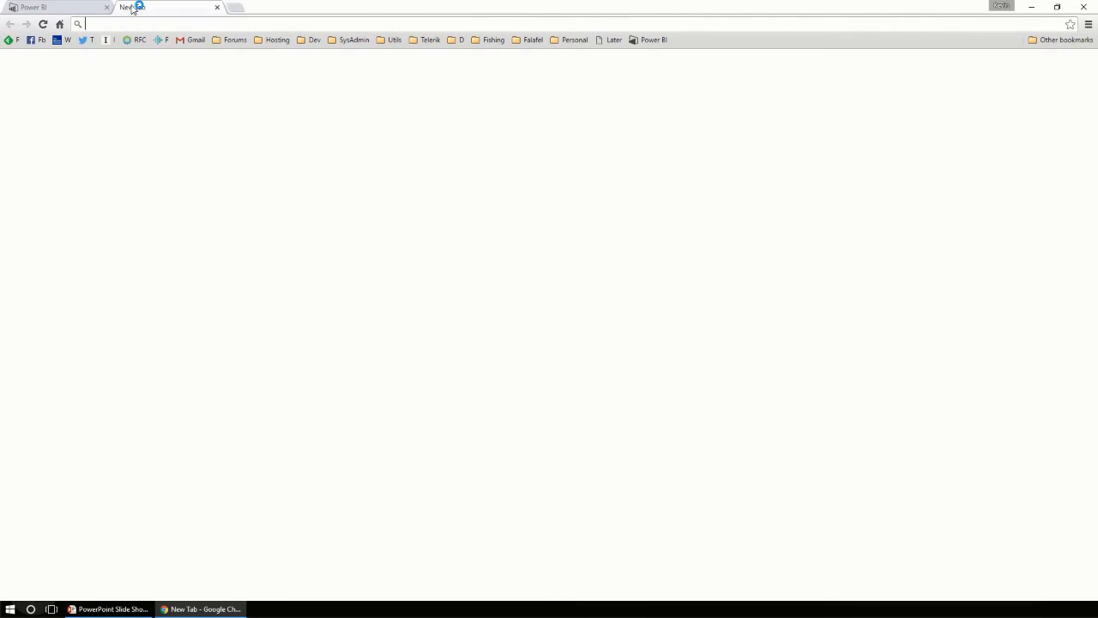
pyautogui.write('por')
pyautogui.press('Return')
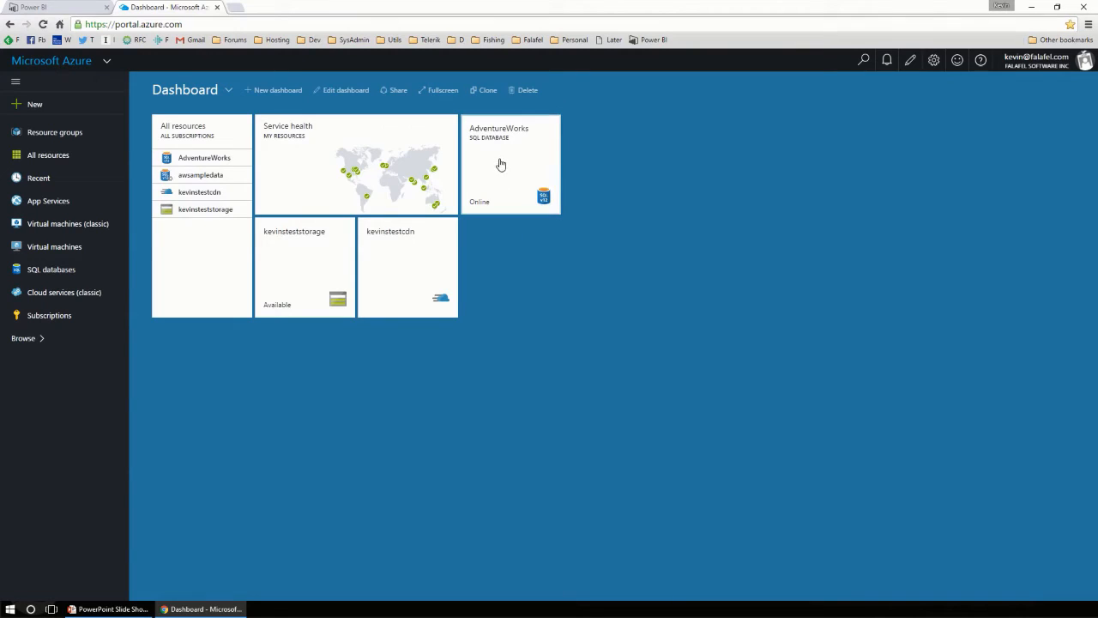
pyautogui.moveTo(502, 164)
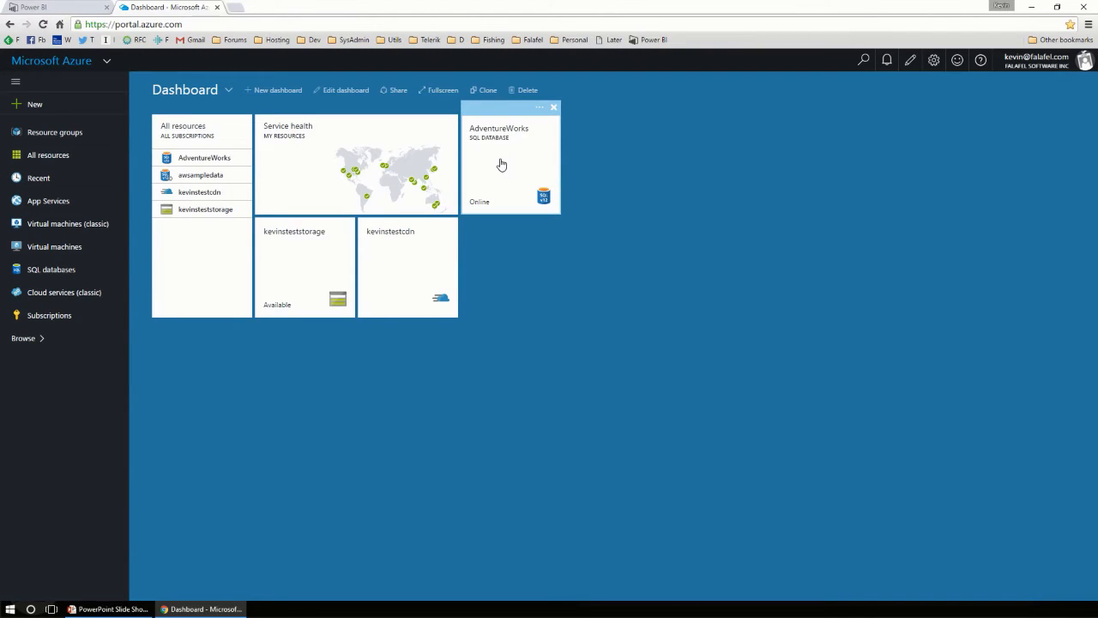
pyautogui.click(502, 164)
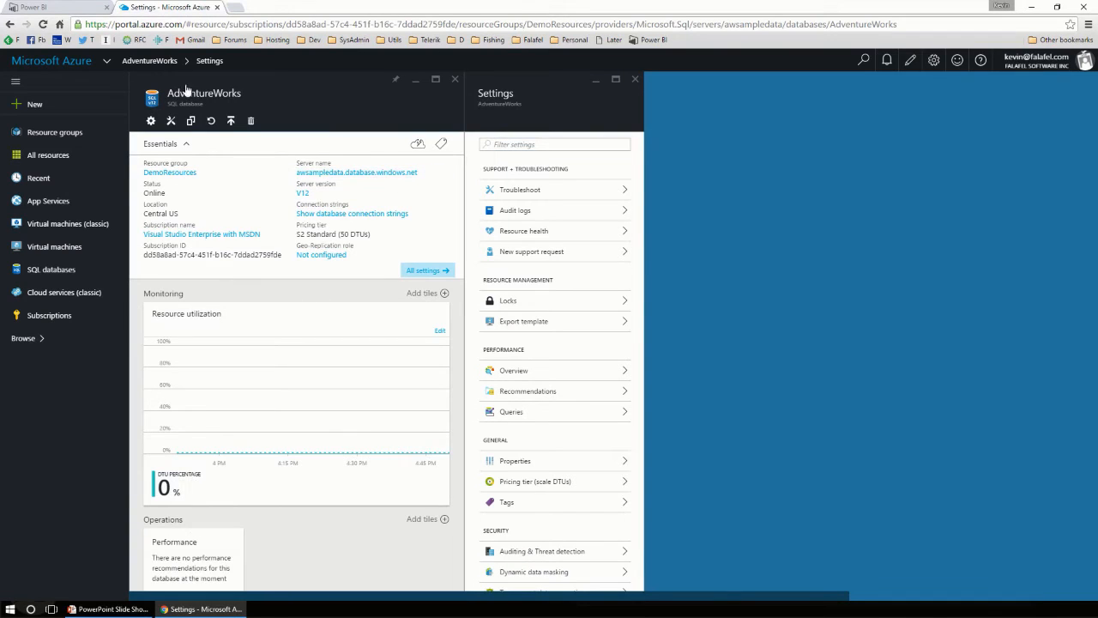
# Step: Back in Power BI, enter server awsampledata.database.windows.net and database AdventureWorks for the Azure SQL connection and continue
pyautogui.click(95, 8)
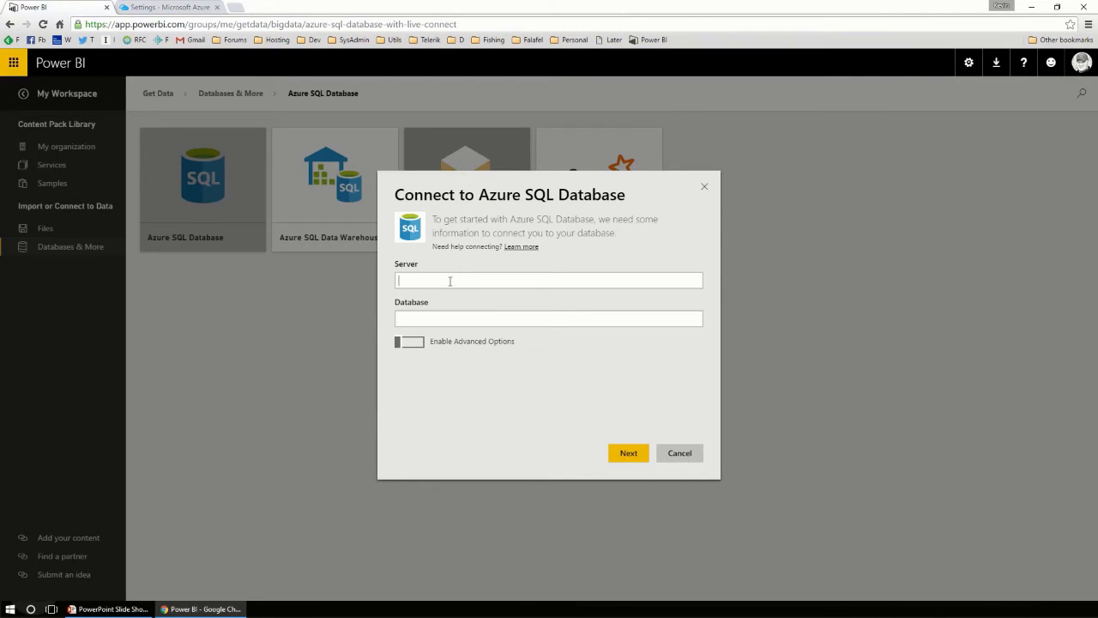
pyautogui.write('awsampledata.database.windows.net')
pyautogui.click(157, 11)
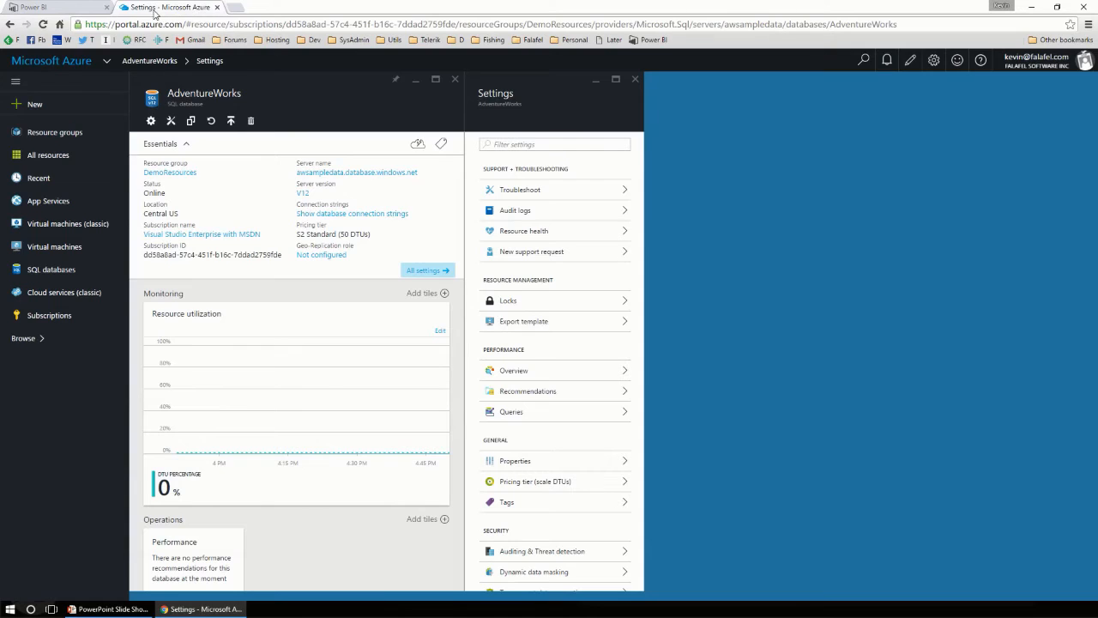
pyautogui.click(73, 9)
pyautogui.click(430, 316)
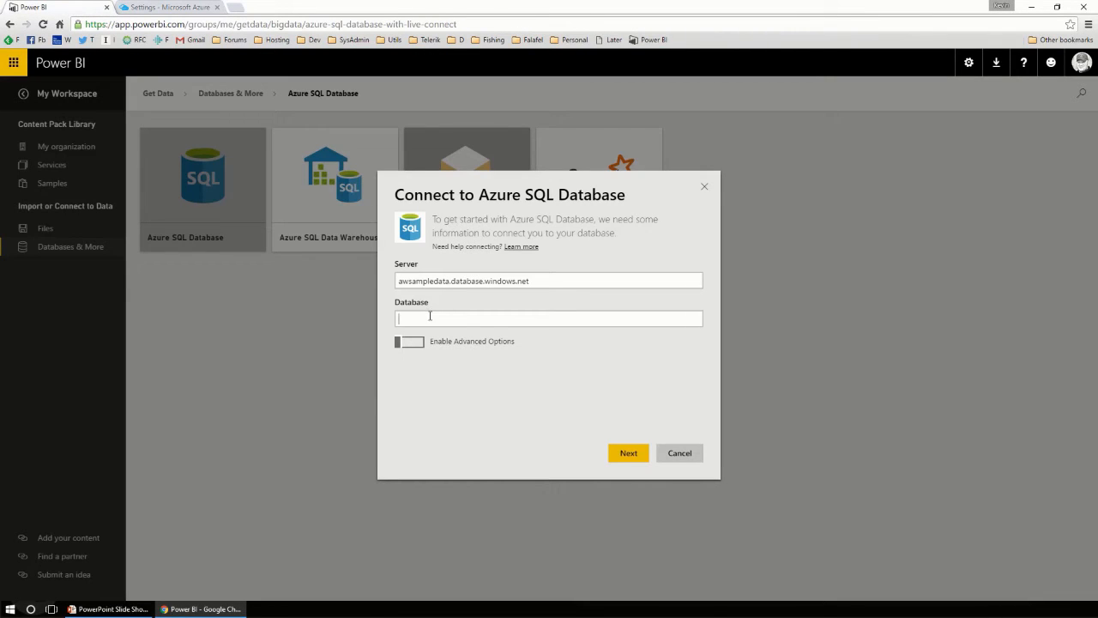
pyautogui.write('AdventureWorks')
pyautogui.click(627, 452)
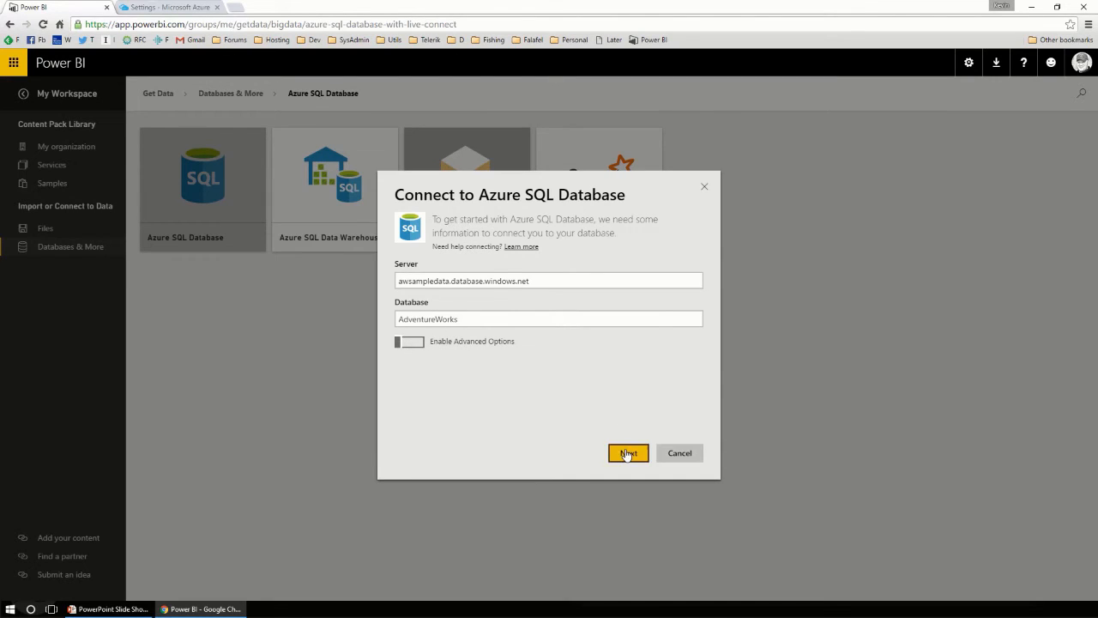
# Step: Sign in to the Azure SQL database with the username and password, and dismiss the browser's offer to save the password
pyautogui.click(423, 279)
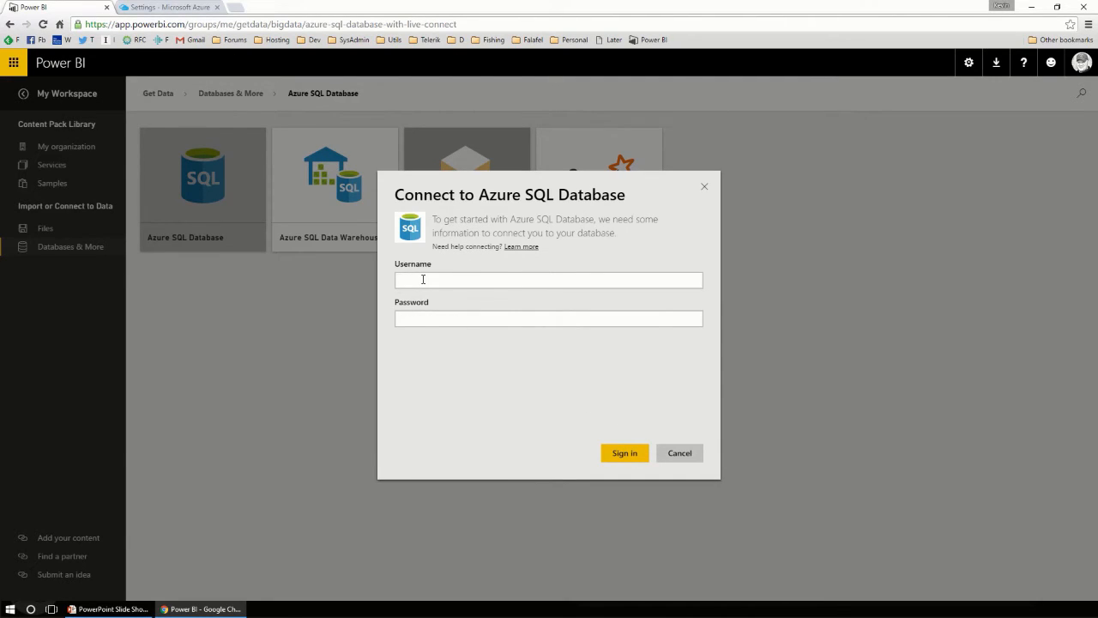
pyautogui.write('kevin')
pyautogui.press('Tab')
pyautogui.click(633, 456)
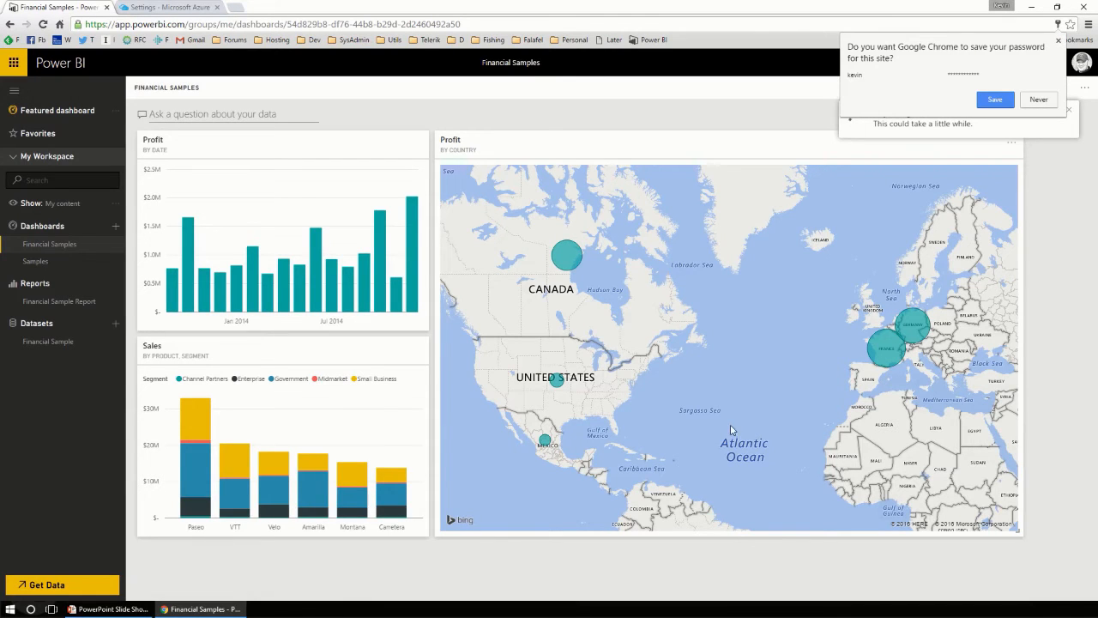
pyautogui.click(1058, 40)
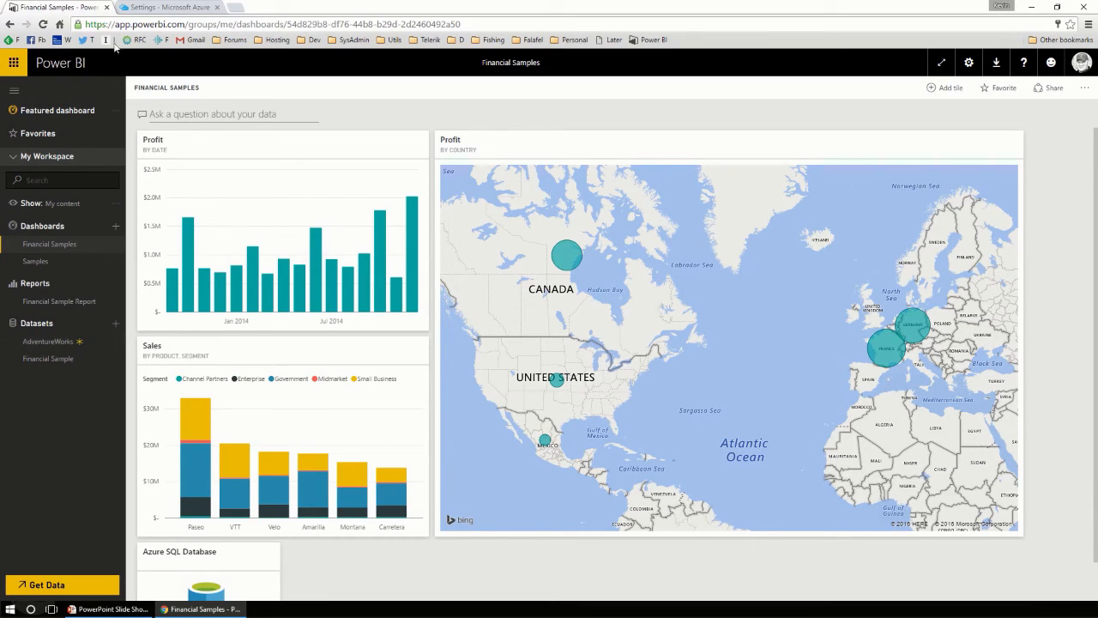
# Step: Switch to the Azure portal and open the firewall settings of the awsampledata SQL server
pyautogui.click(150, 8)
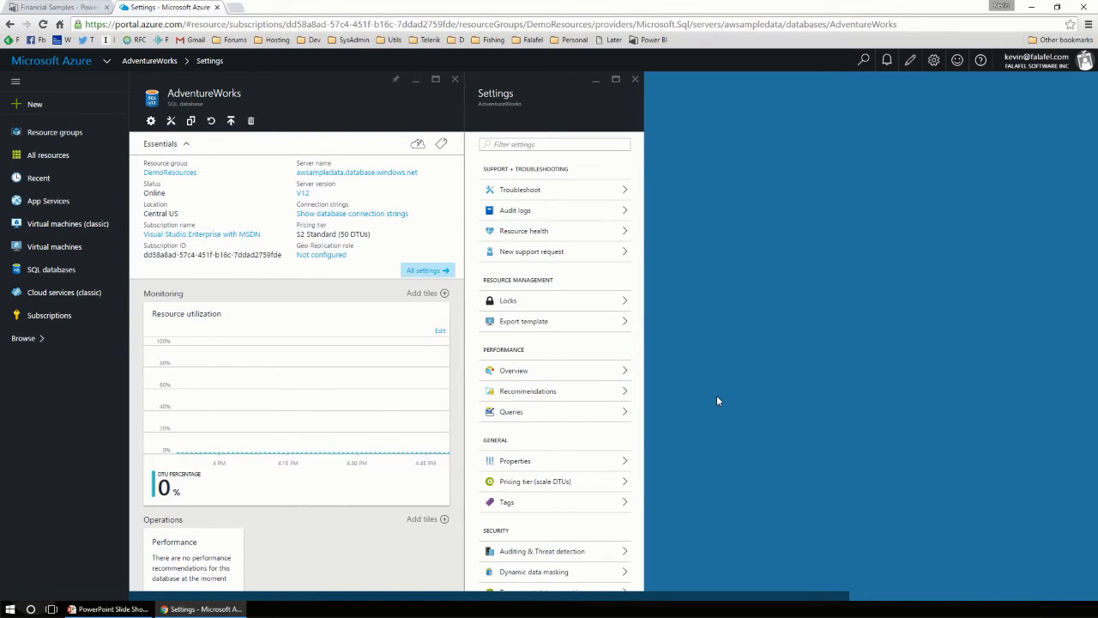
pyautogui.click(333, 174)
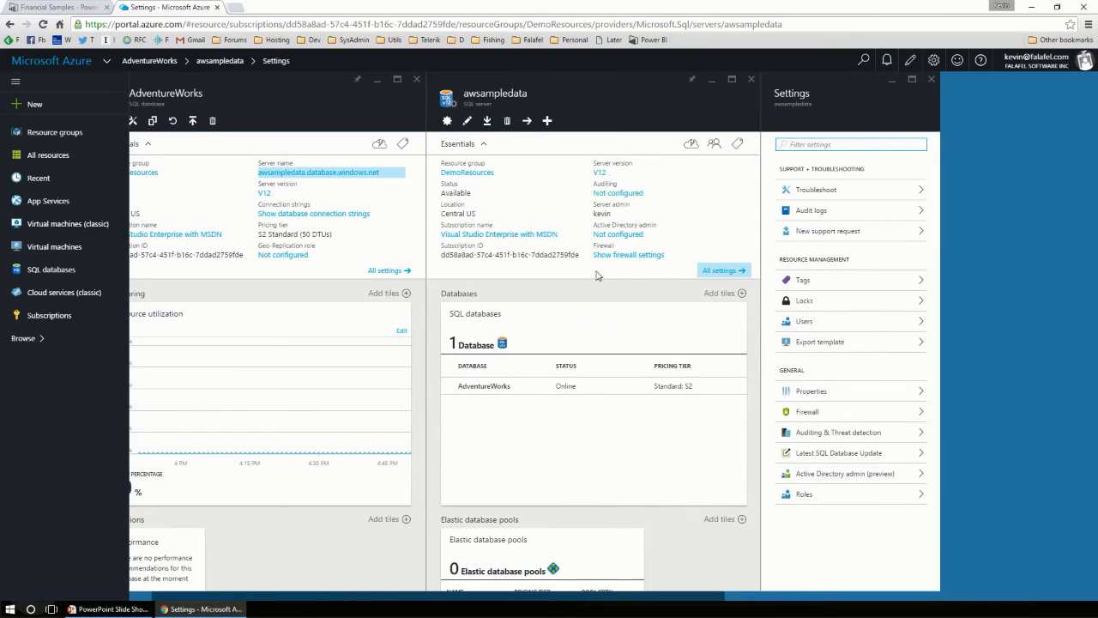
pyautogui.click(807, 417)
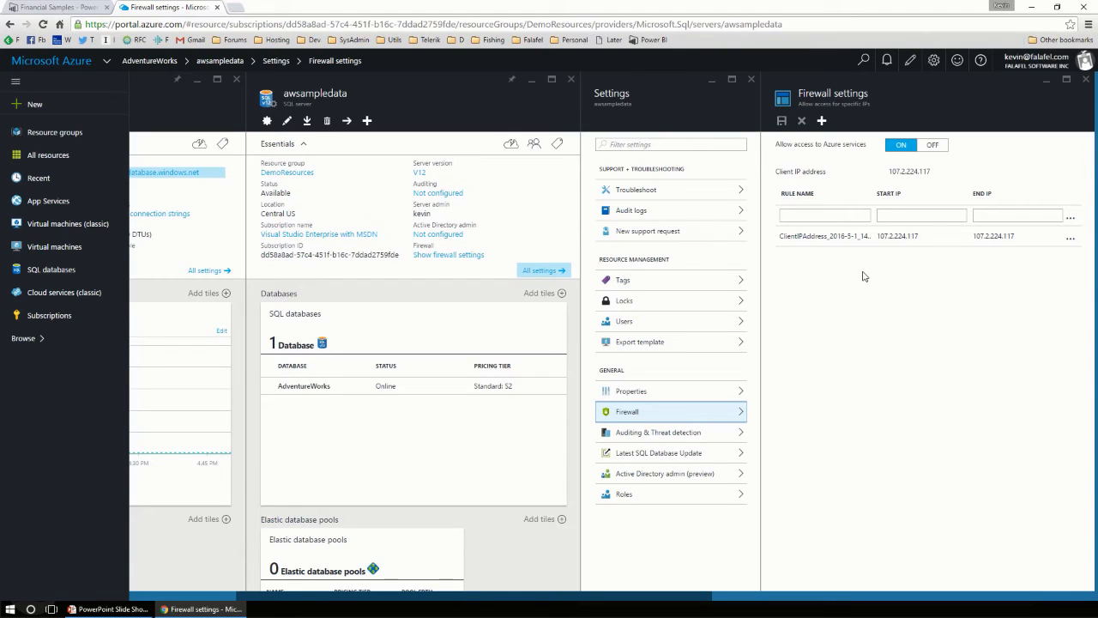
# Step: Delete the existing client IP firewall rule, save the change and close the firewall settings
pyautogui.click(1072, 243)
pyautogui.click(1034, 243)
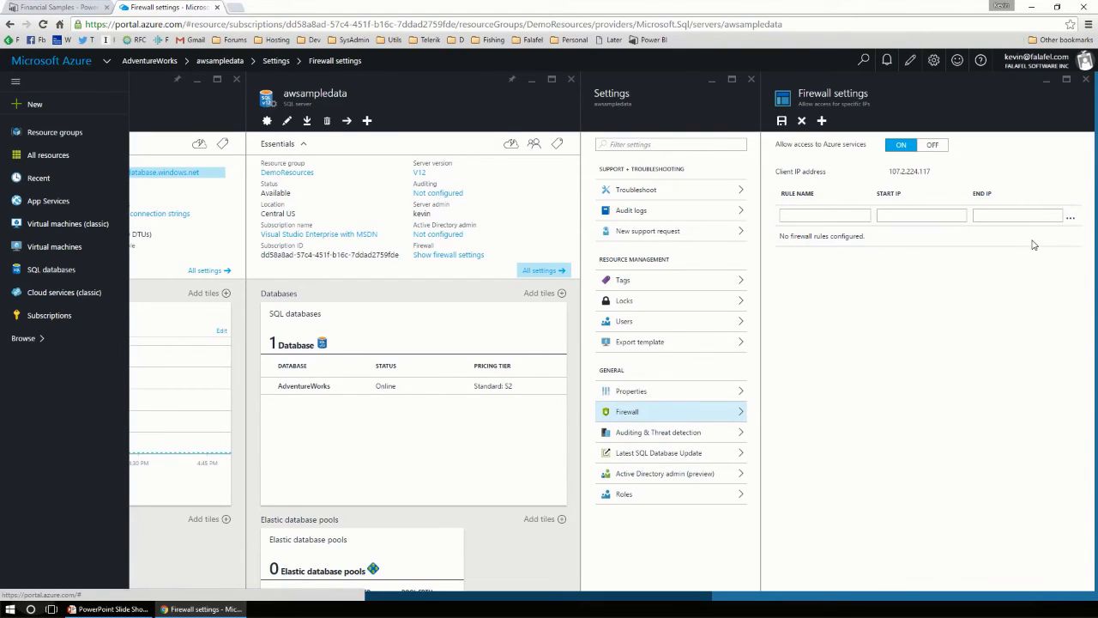
pyautogui.click(781, 120)
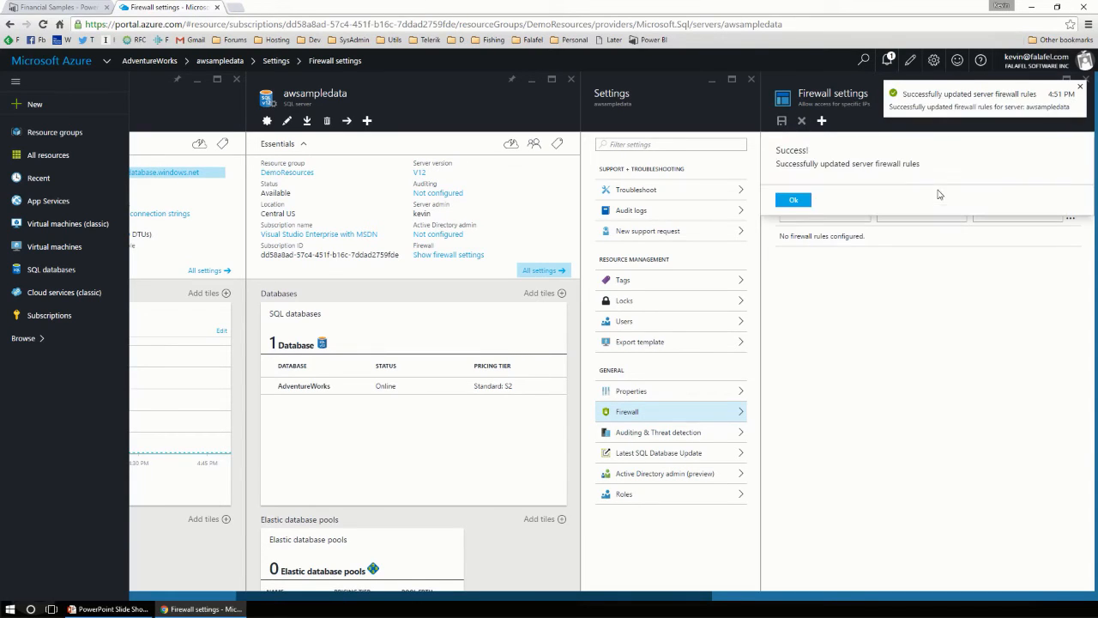
pyautogui.click(1080, 88)
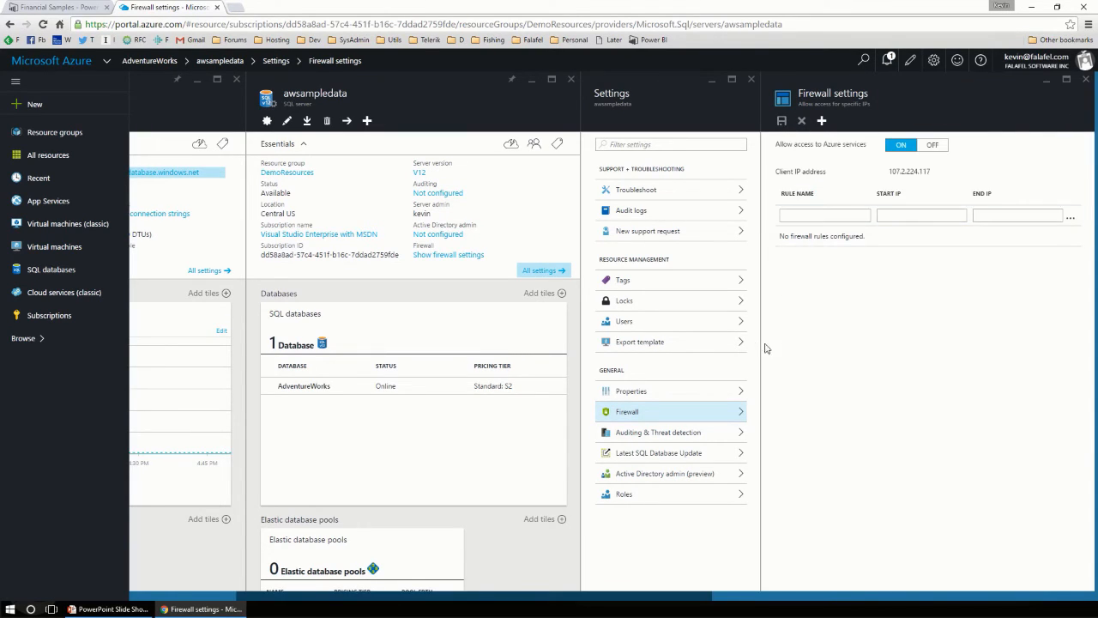
pyautogui.click(1087, 79)
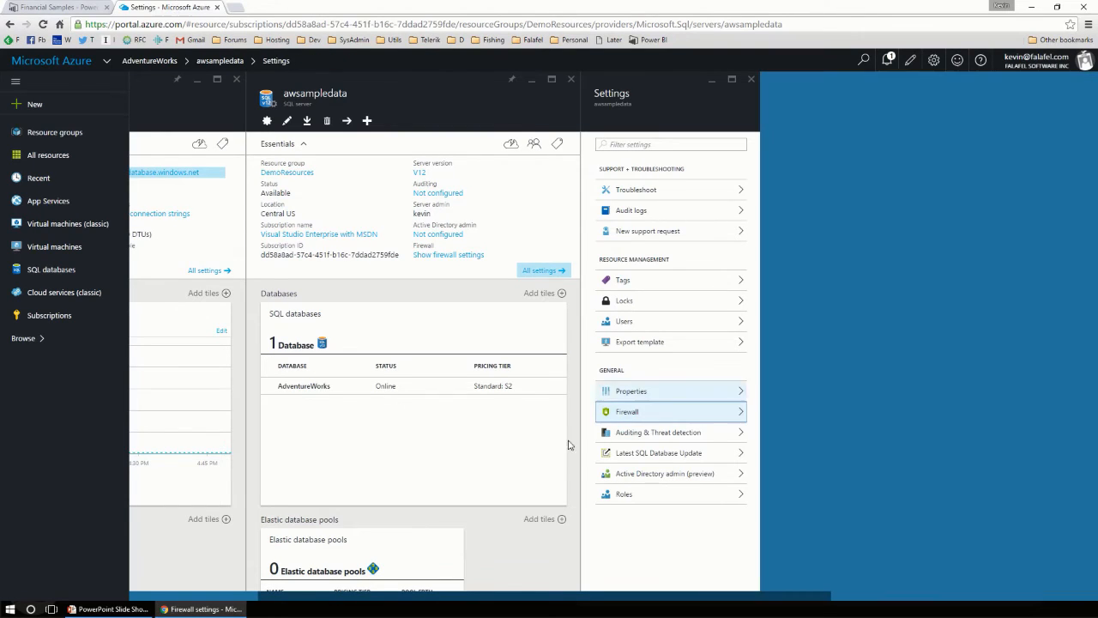
# Step: Reopen the server's firewall settings, add and save a rule for the current client IP, and close the Azure portal
pyautogui.click(646, 415)
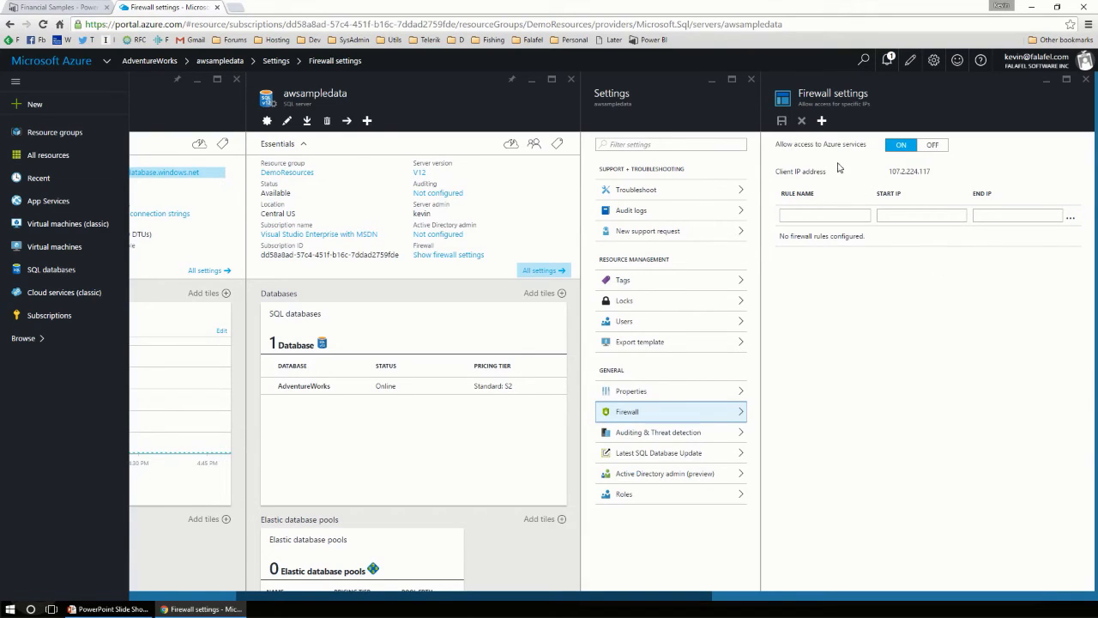
pyautogui.click(821, 121)
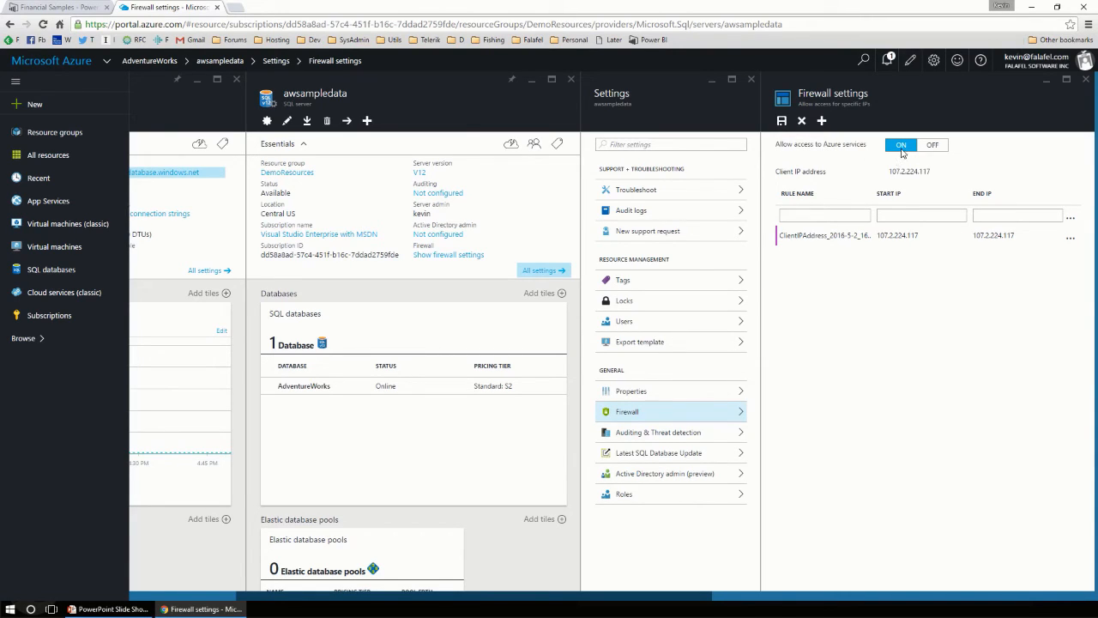
pyautogui.click(781, 120)
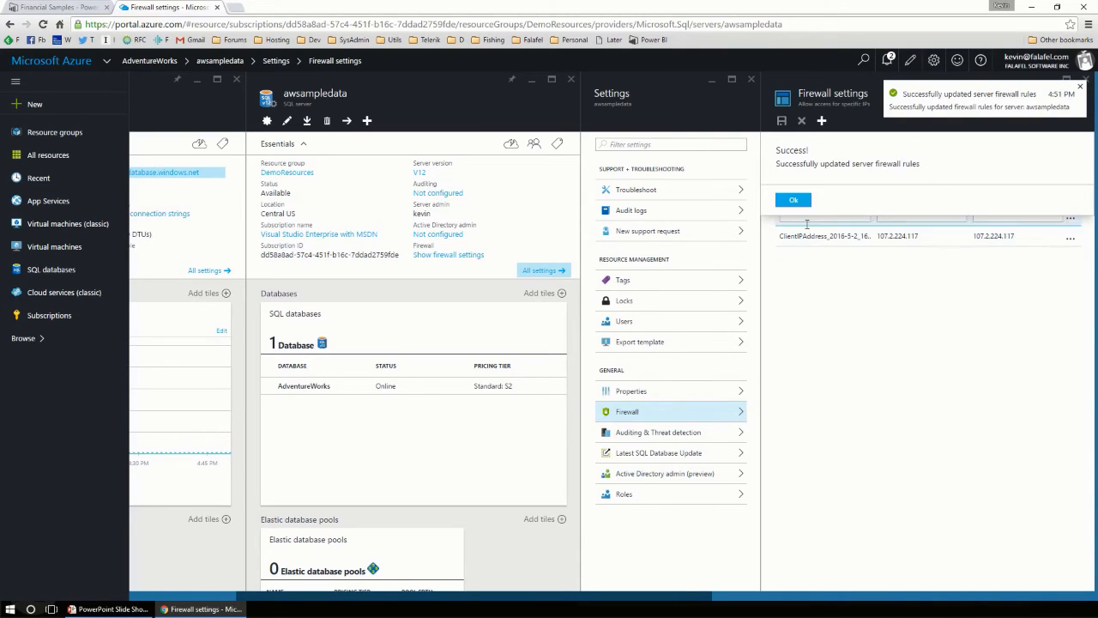
pyautogui.click(794, 200)
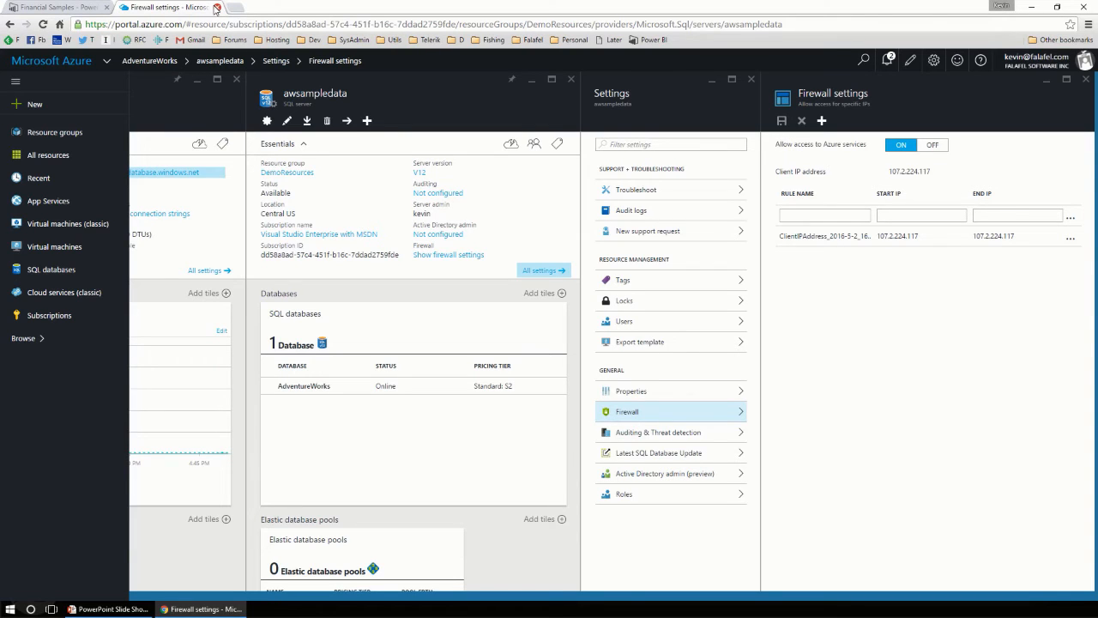
pyautogui.click(217, 8)
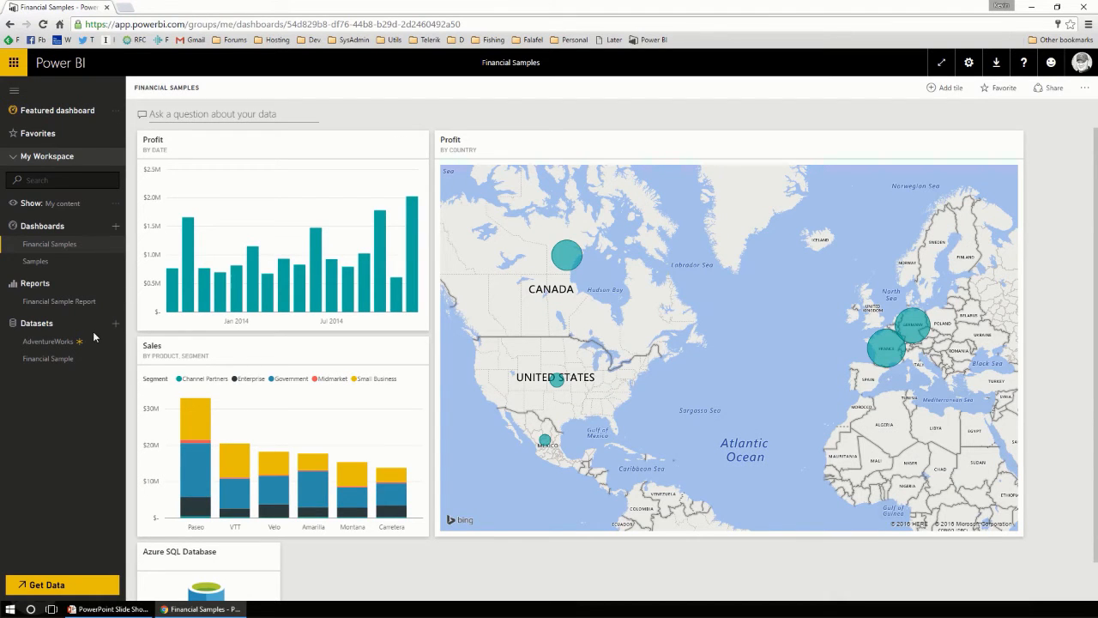
# Step: Open the AdventureWorks dataset in Power BI, widen its field list and expand the Product and SalesOrderDetail tables
pyautogui.click(69, 345)
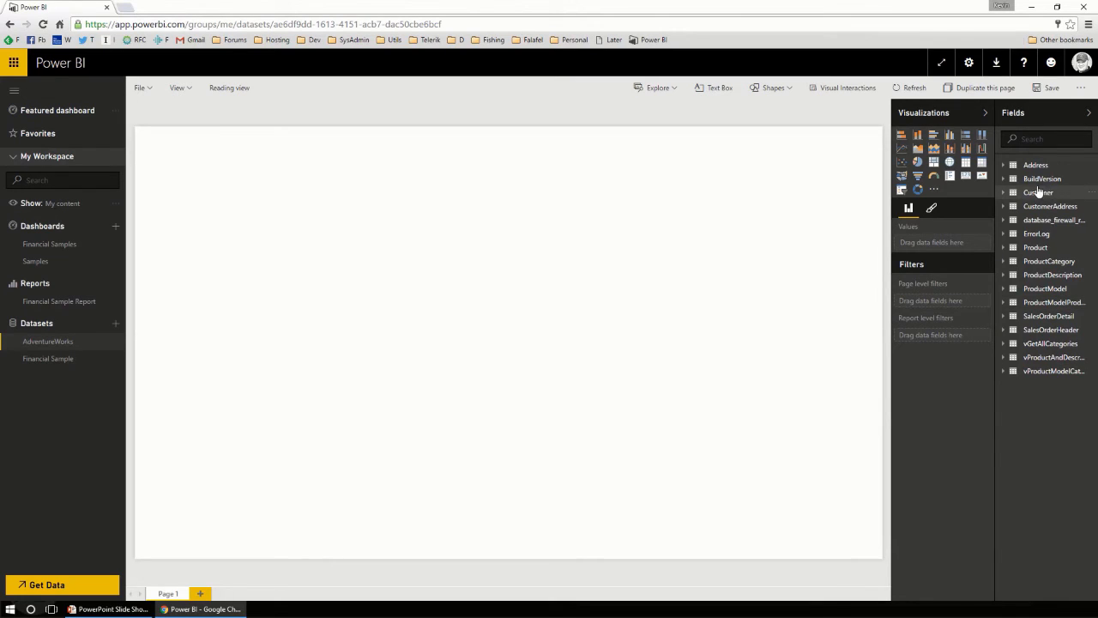
pyautogui.click(1004, 248)
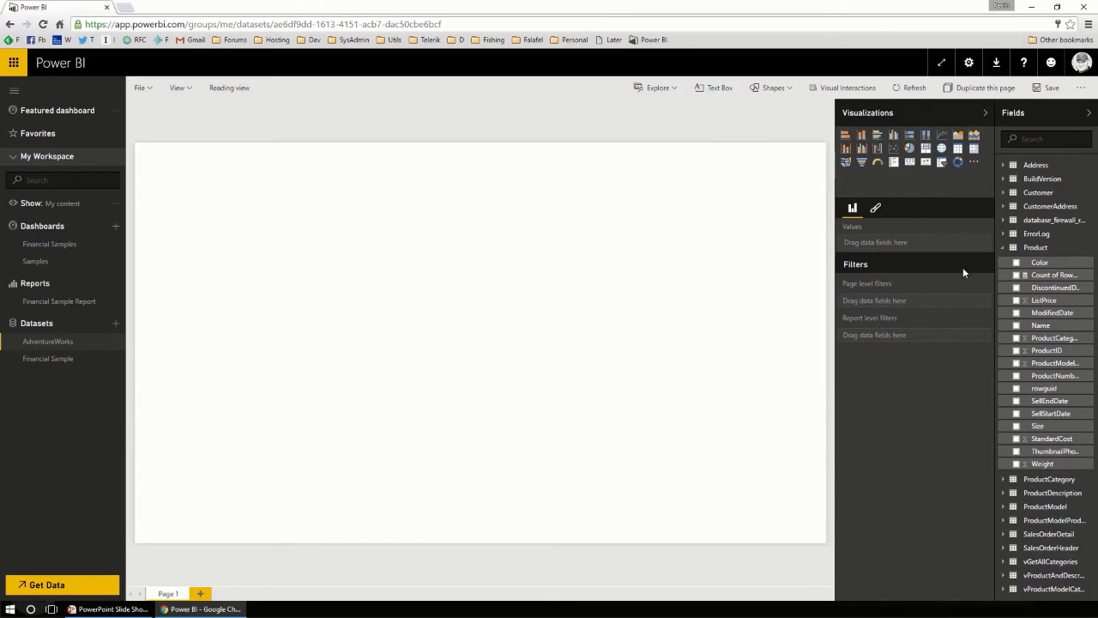
pyautogui.moveTo(995, 266); pyautogui.dragTo(962, 266)
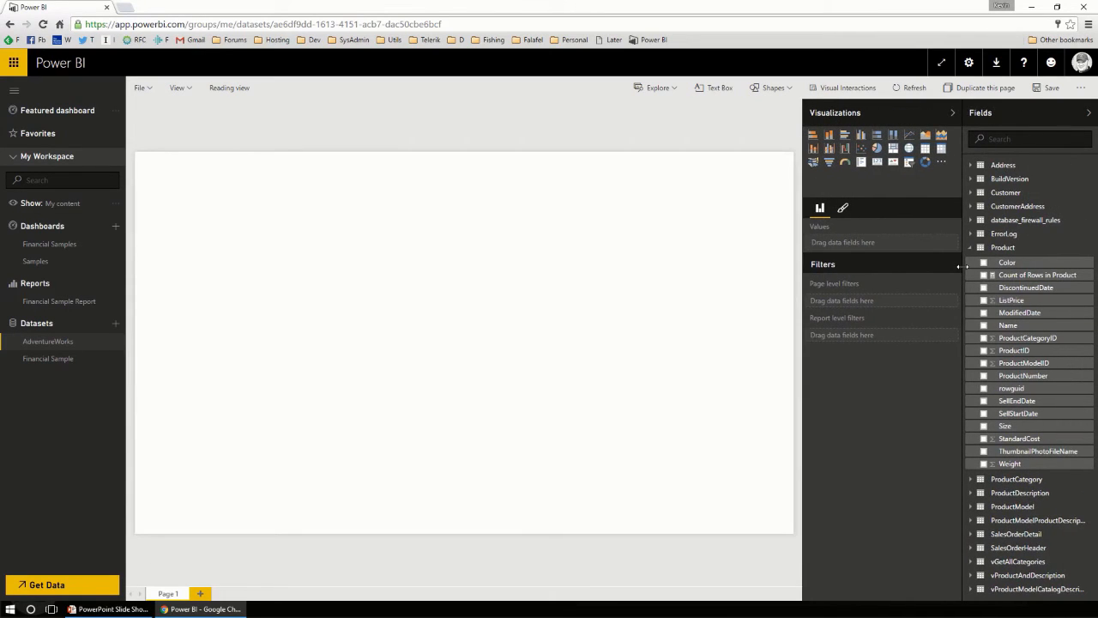
pyautogui.click(971, 534)
pyautogui.scroll(-2, 974, 532)
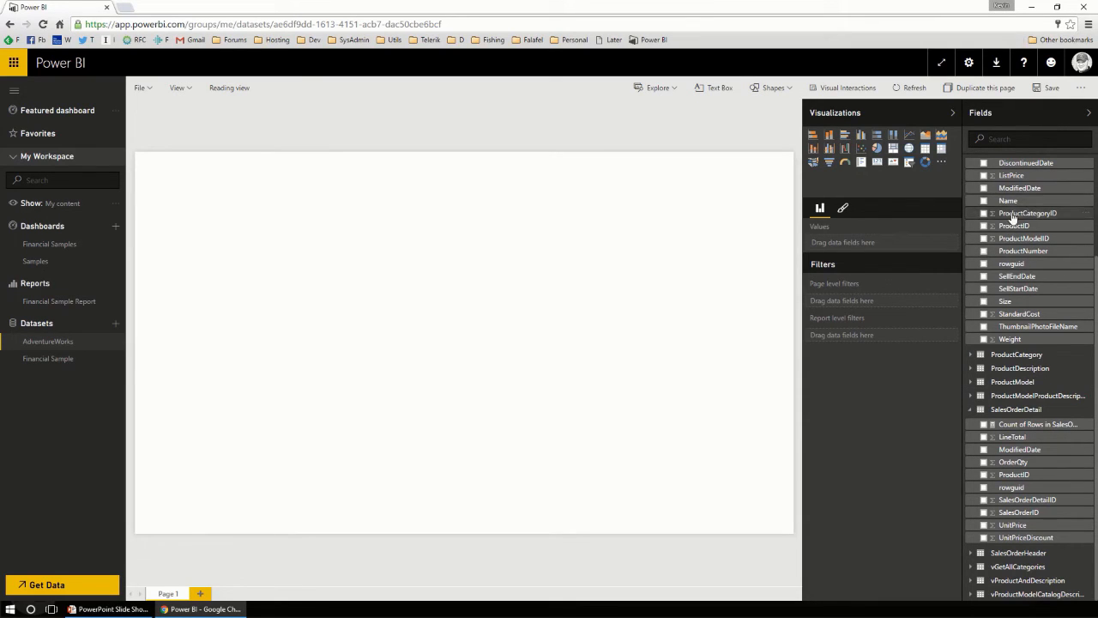
# Step: Create a clustered bar chart of OrderQty by product Name and enlarge it to cover most of the report page
pyautogui.click(984, 201)
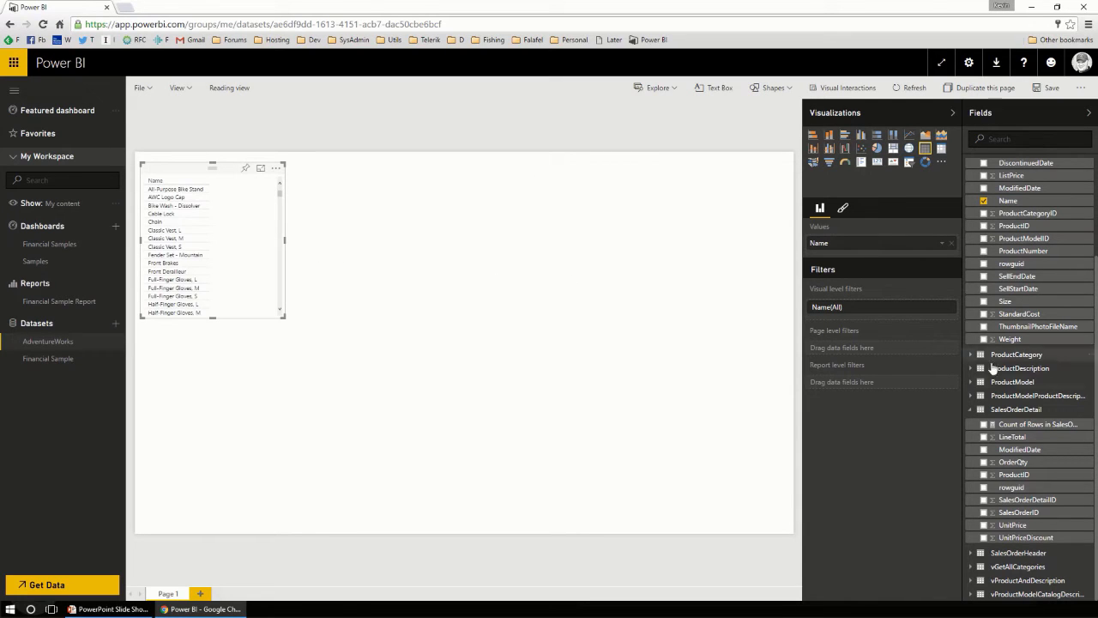
pyautogui.click(984, 464)
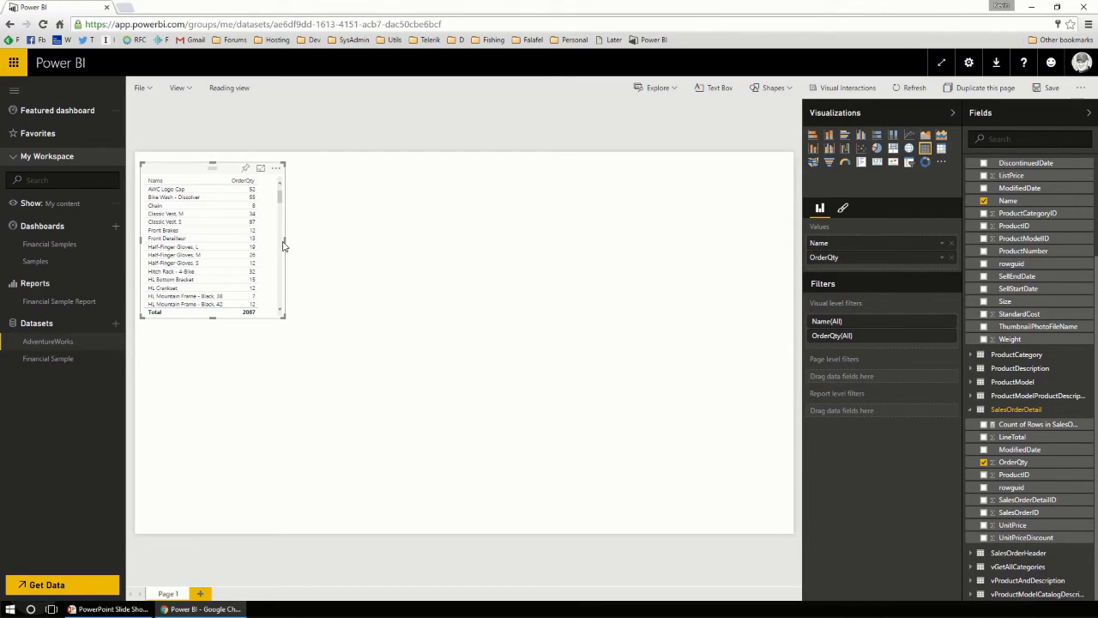
pyautogui.moveTo(284, 241); pyautogui.dragTo(324, 251)
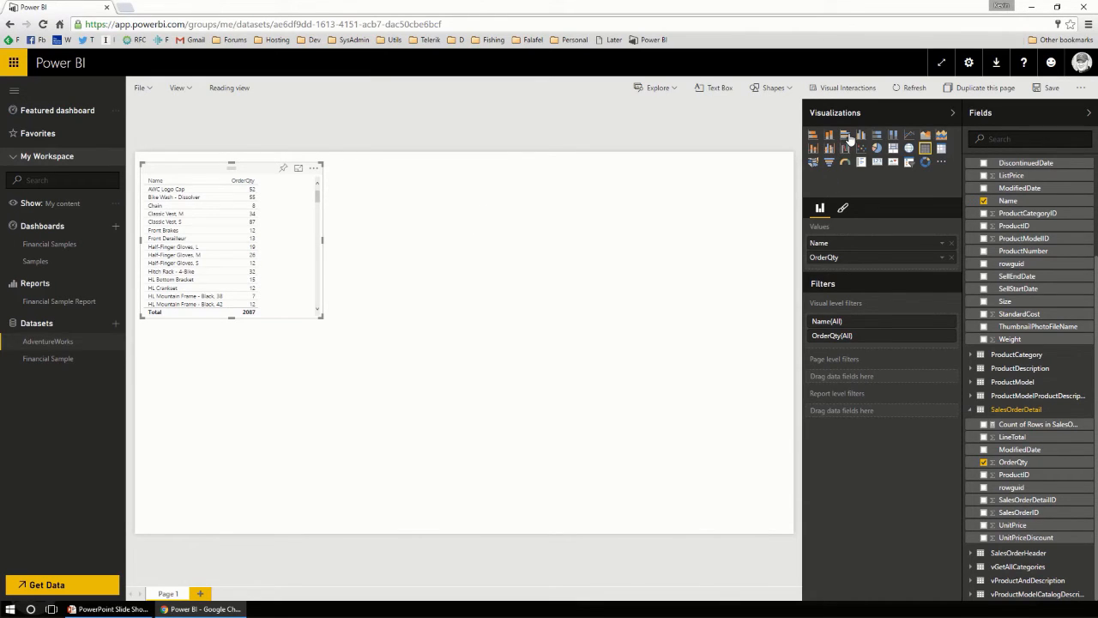
pyautogui.click(846, 135)
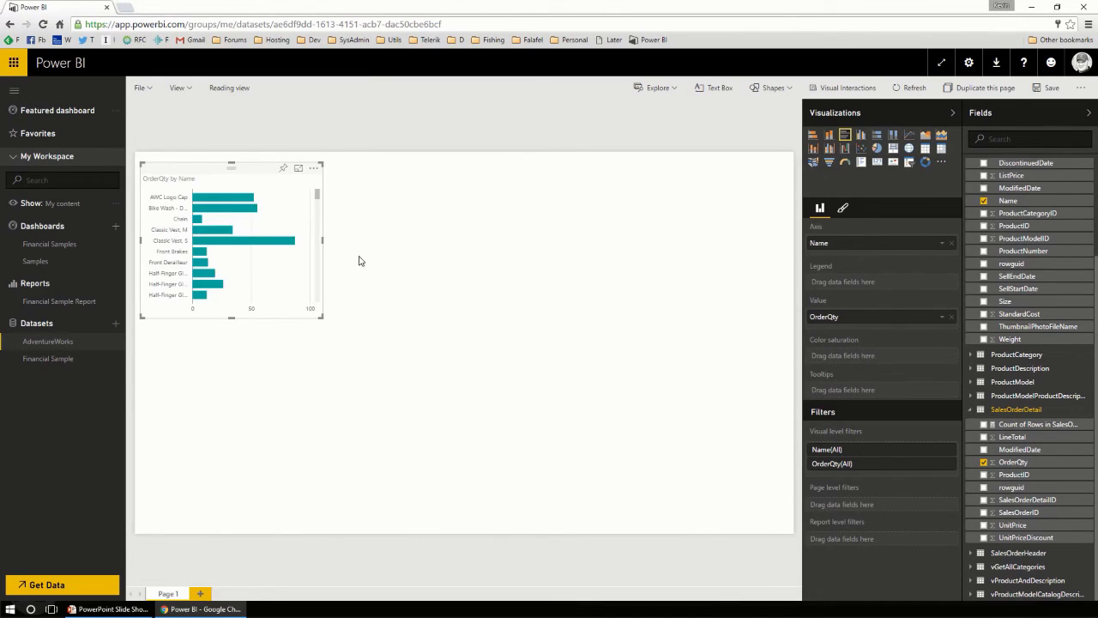
pyautogui.moveTo(323, 317); pyautogui.dragTo(591, 516)
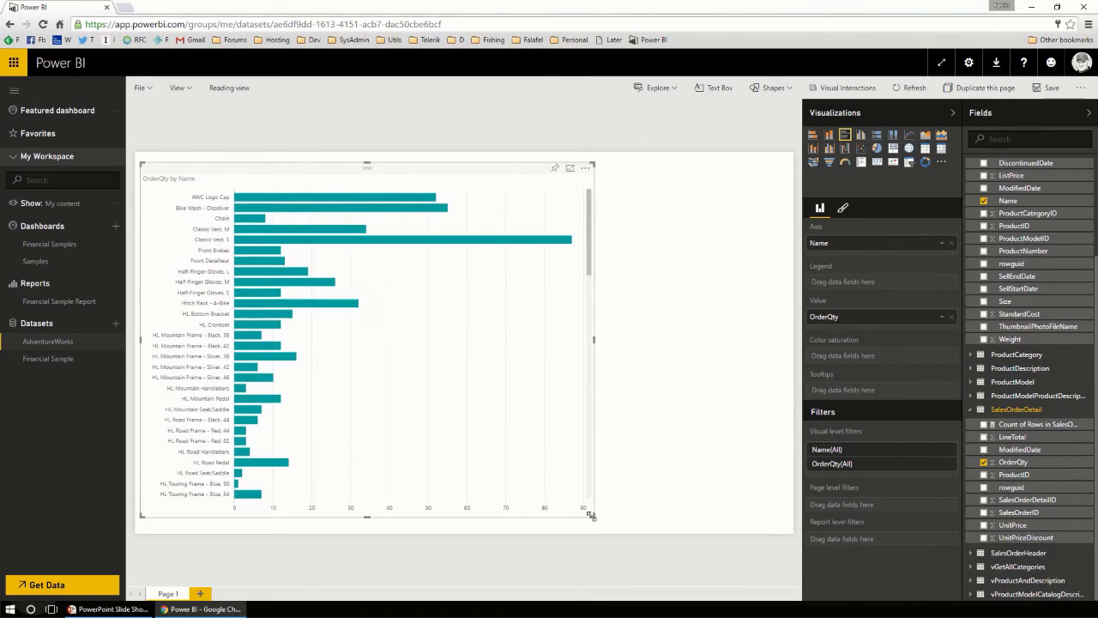
# Step: Show the OrderQty by Name chart in focus mode and look through the order quantities of the products
pyautogui.click(570, 168)
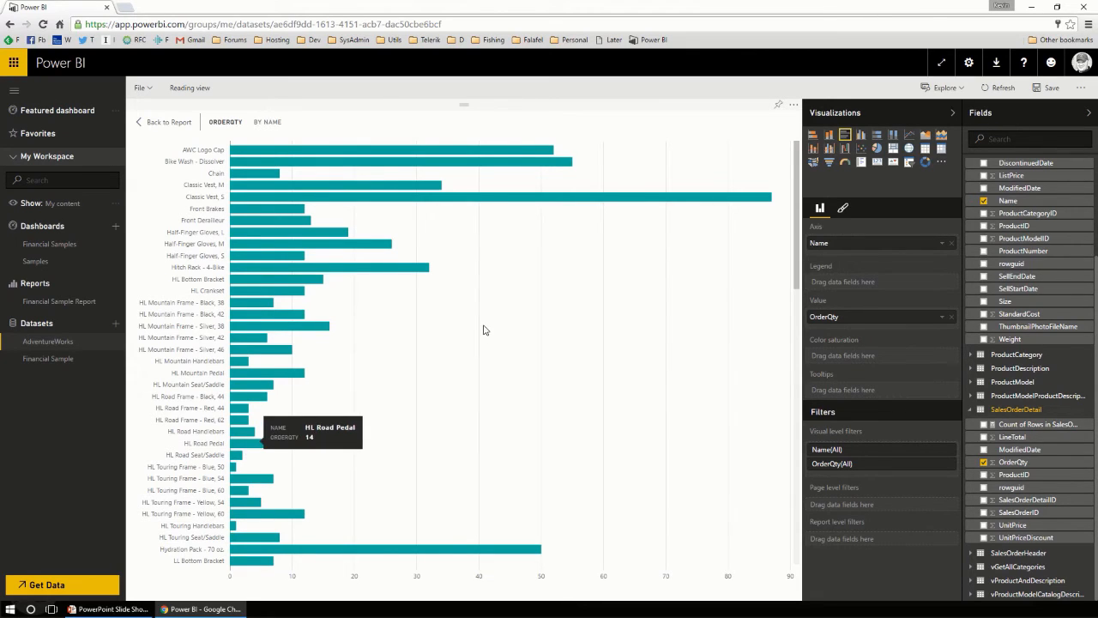
pyautogui.scroll(-3, 485, 327)
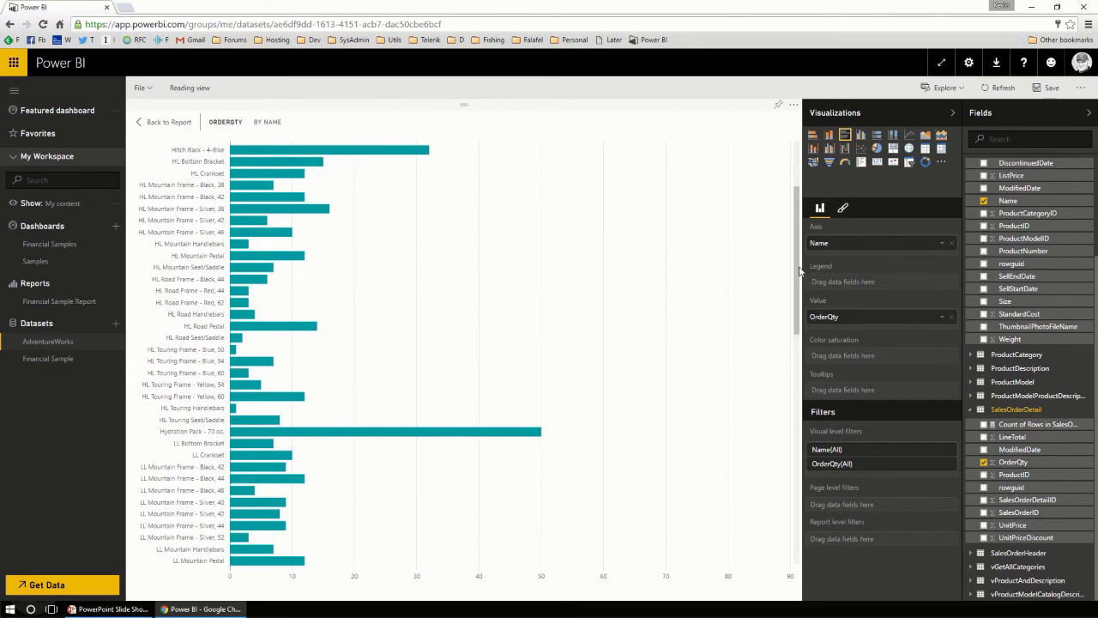
pyautogui.moveTo(800, 271); pyautogui.dragTo(795, 212)
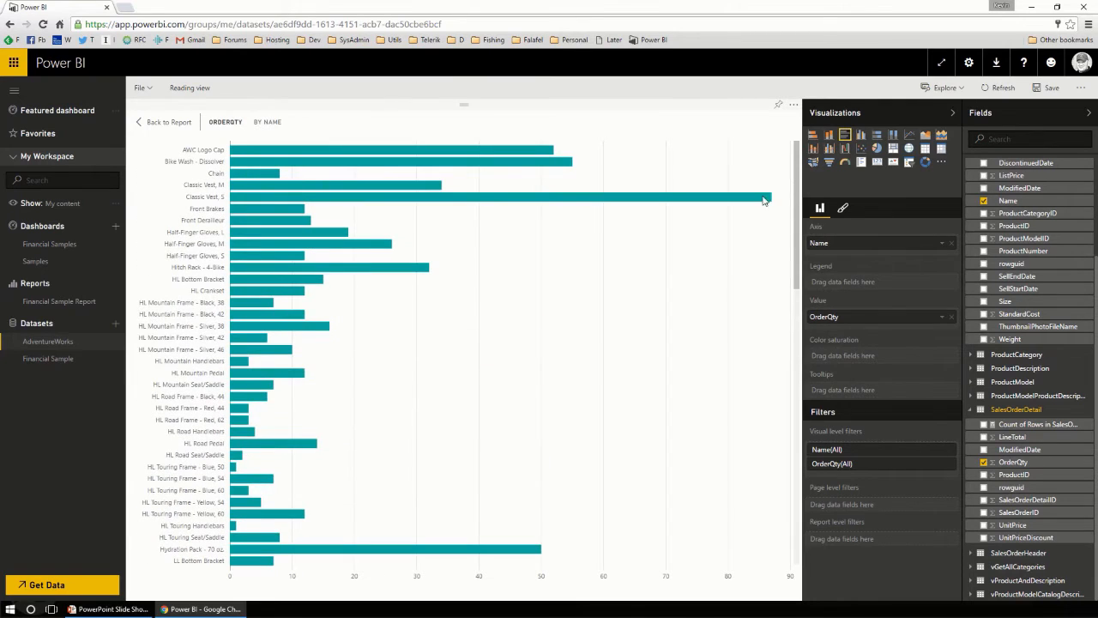
# Step: Save the report as Product Orders
pyautogui.click(1047, 88)
pyautogui.write('Product Orders')
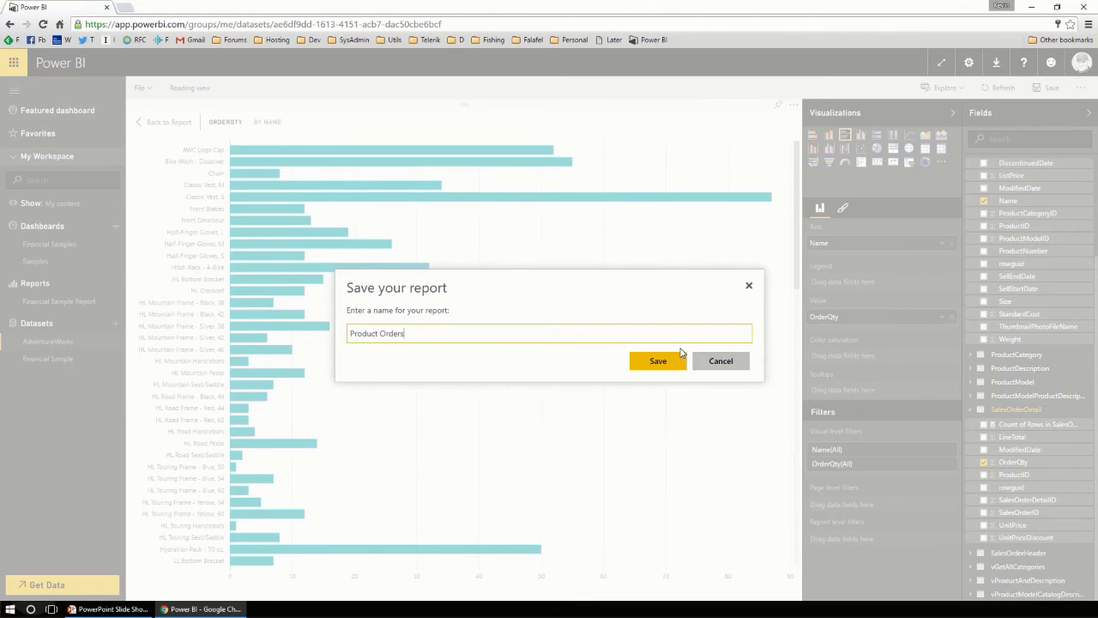
pyautogui.click(659, 361)
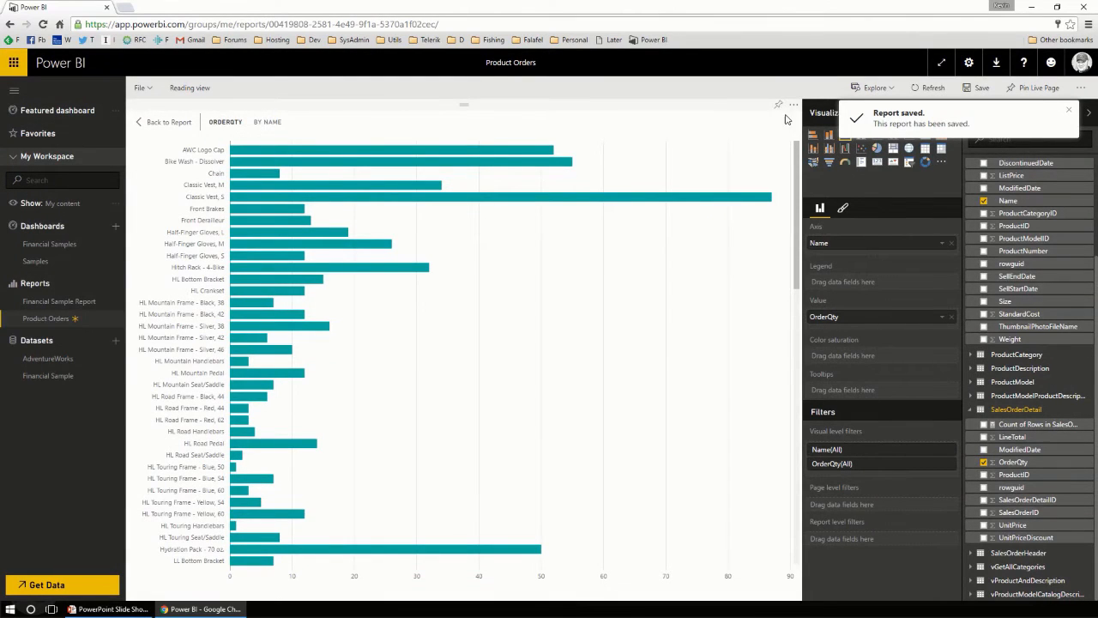
# Step: Pin the OrderQty by Name chart to the existing Financial Samples dashboard
pyautogui.click(777, 108)
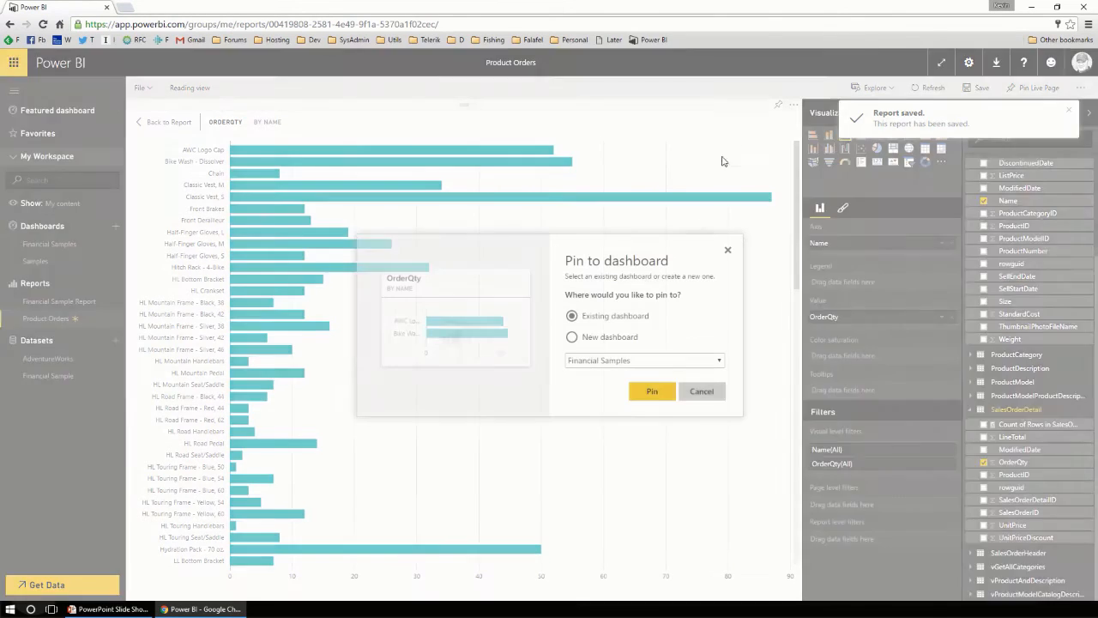
pyautogui.click(590, 361)
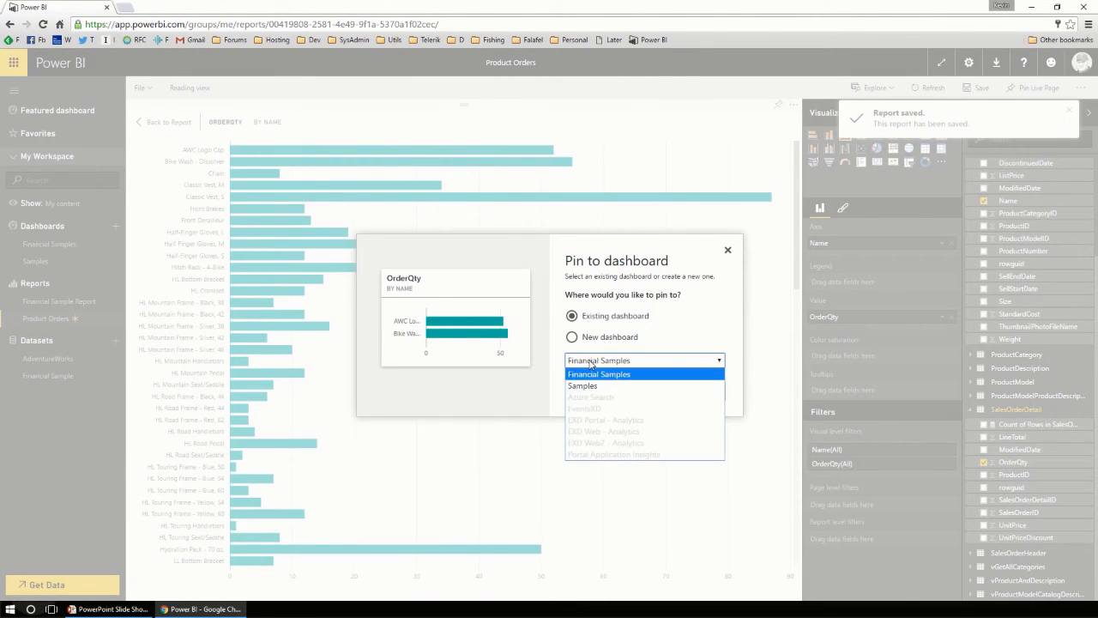
pyautogui.click(595, 379)
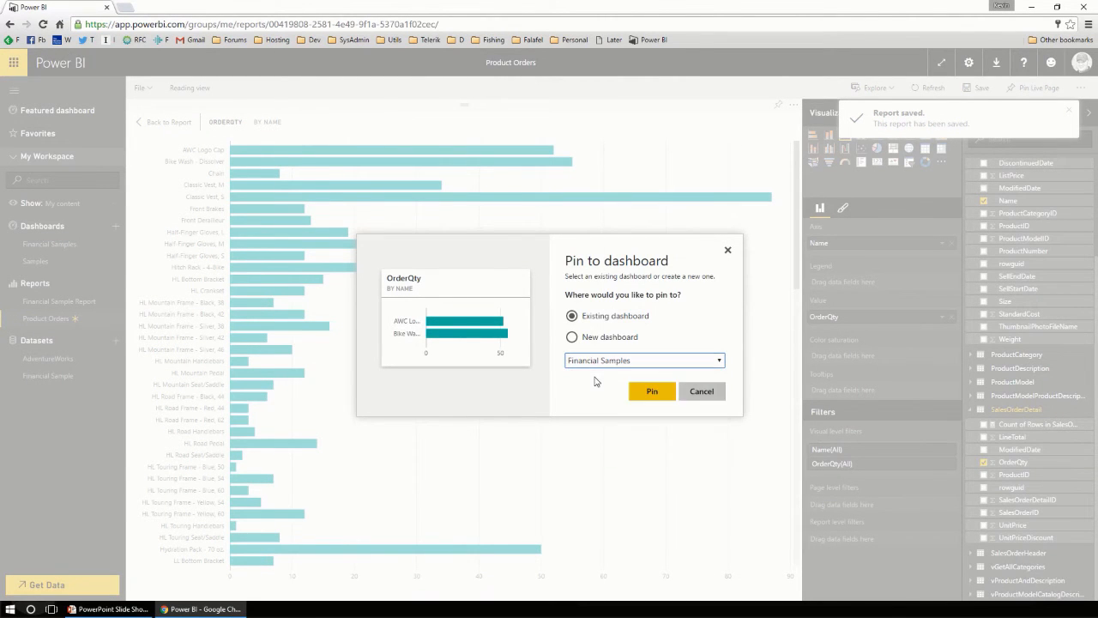
pyautogui.click(652, 391)
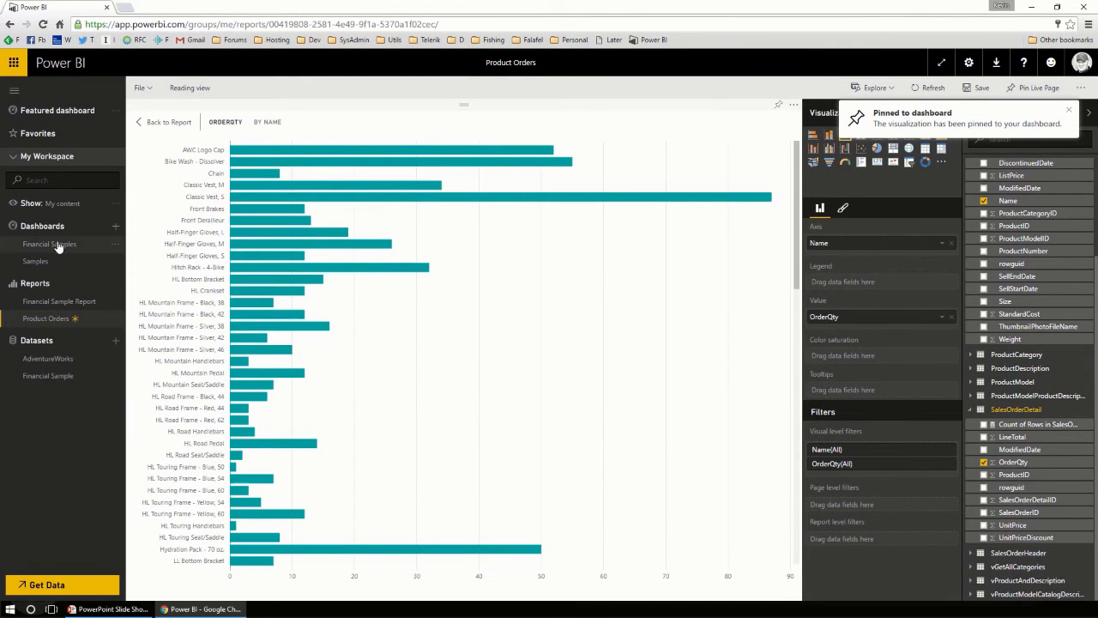
# Step: Check the pinned OrderQty chart on the Financial Samples dashboard and open the AdventureWorks dataset from the Azure SQL Database tile
pyautogui.click(52, 244)
pyautogui.scroll(-1, 467, 223)
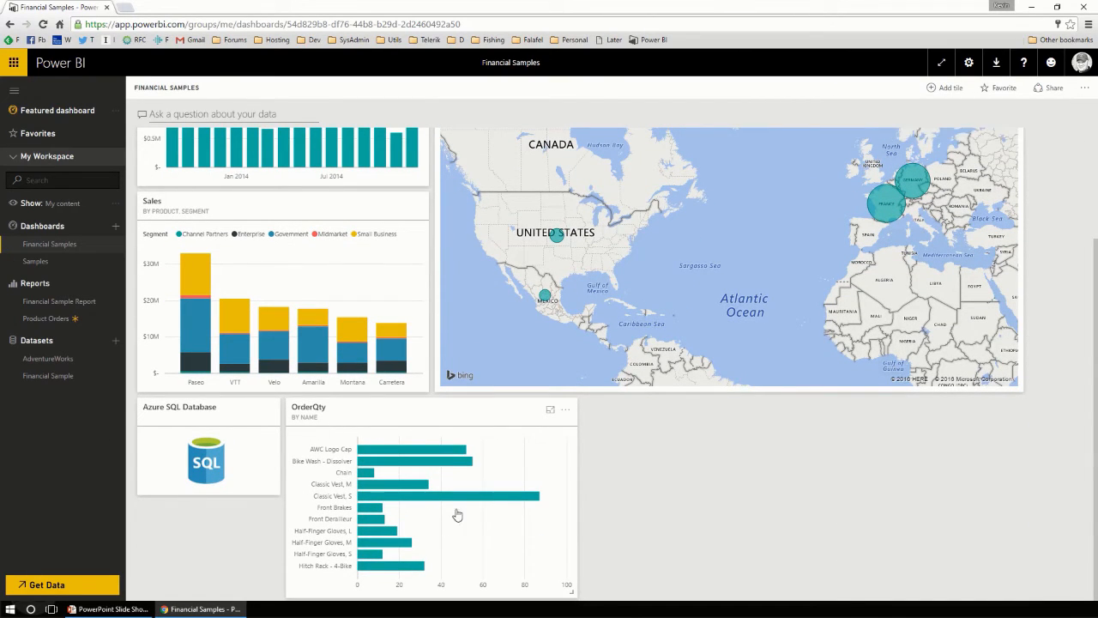
pyautogui.moveTo(407, 498)
pyautogui.click(157, 411)
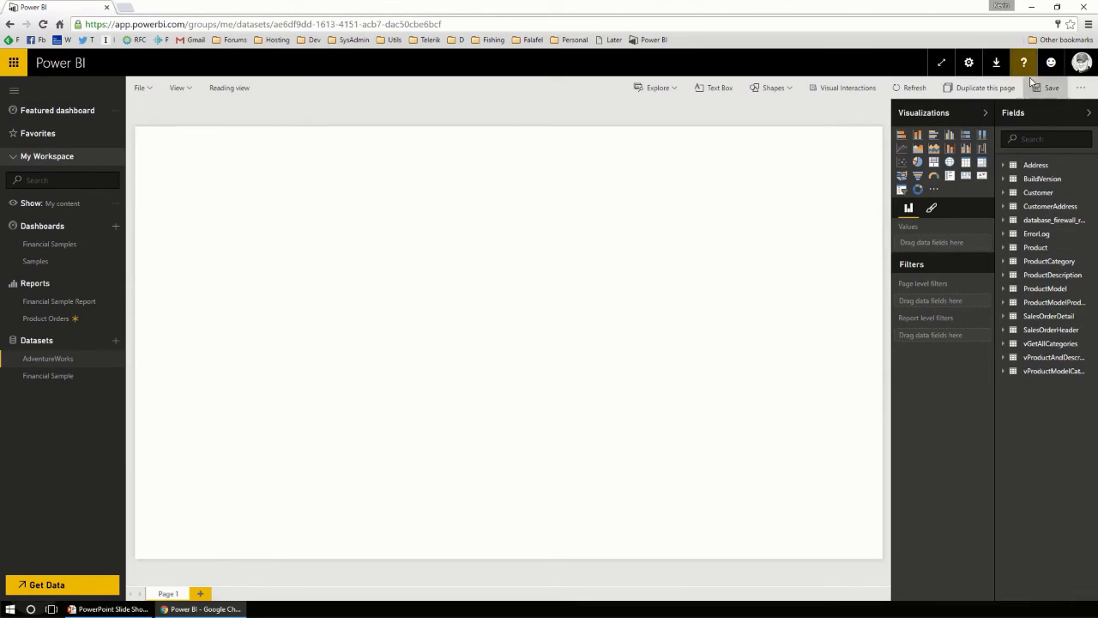
# Step: Show the Financial Samples dashboard, check which dataset its Azure SQL Database tile opens, and return to the dashboard
pyautogui.click(50, 244)
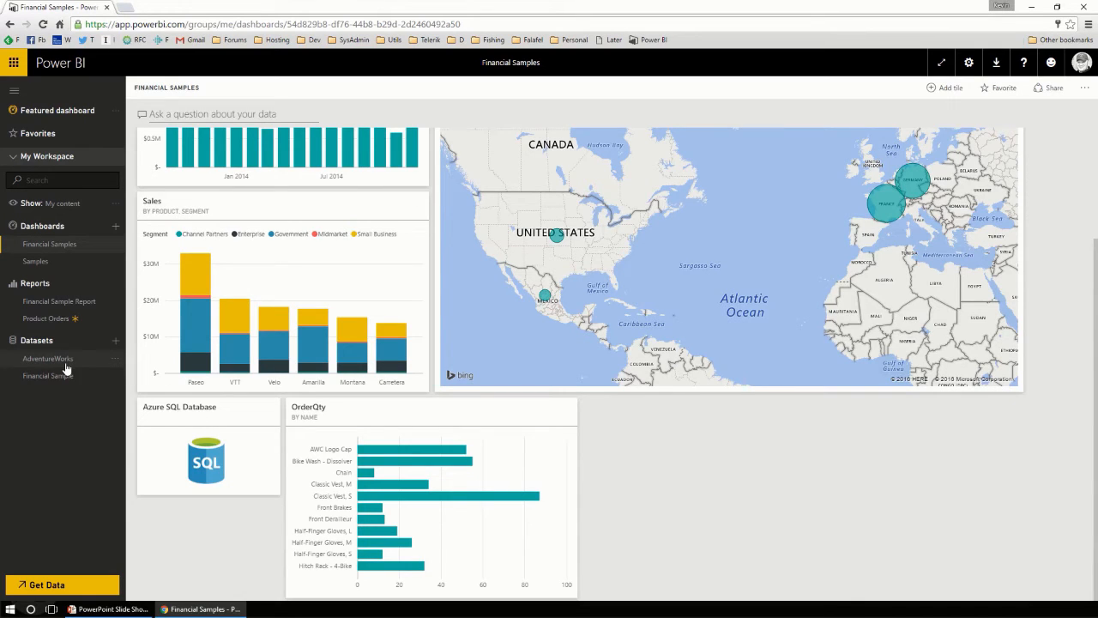
pyautogui.click(202, 452)
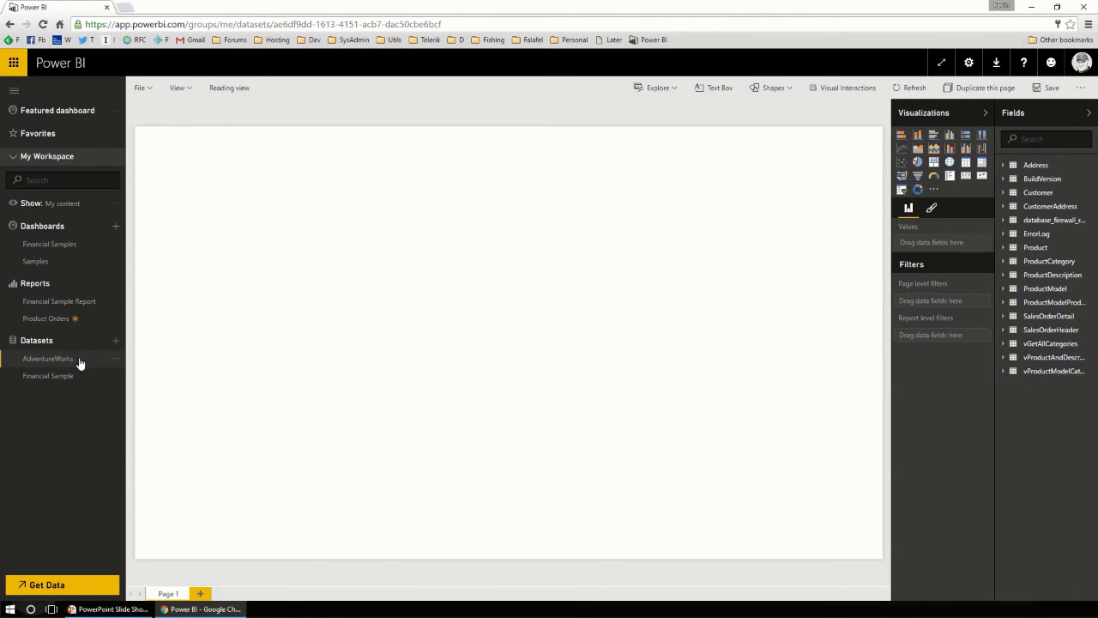
pyautogui.click(48, 245)
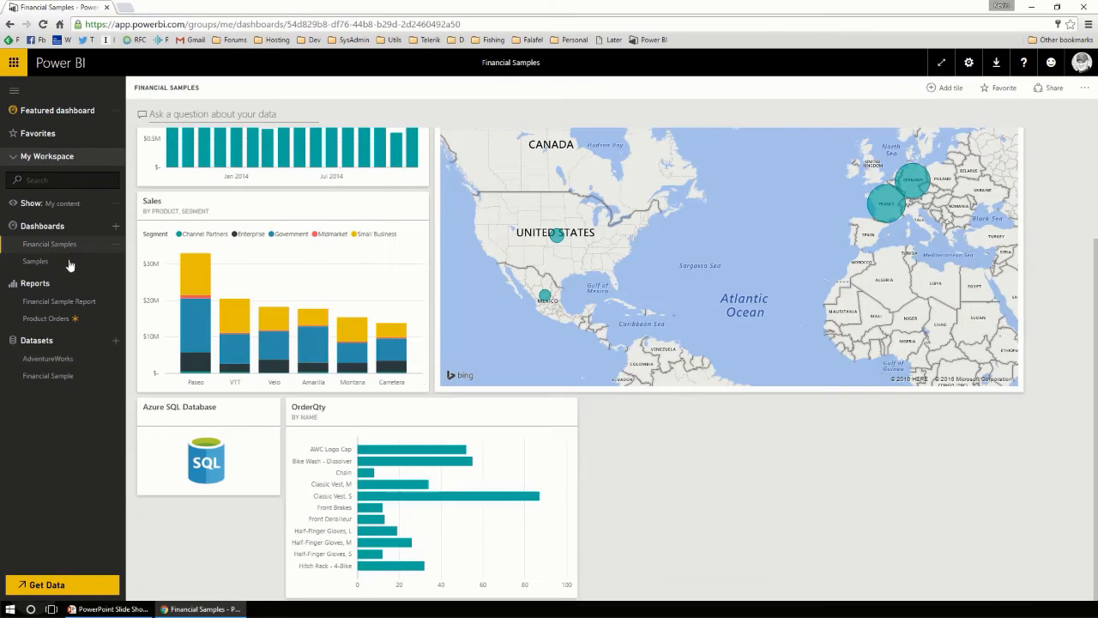
# Step: Delete the Azure SQL Database tile and move the OrderQty tile into its place directly beneath the Sales tile
pyautogui.click(267, 416)
pyautogui.click(190, 465)
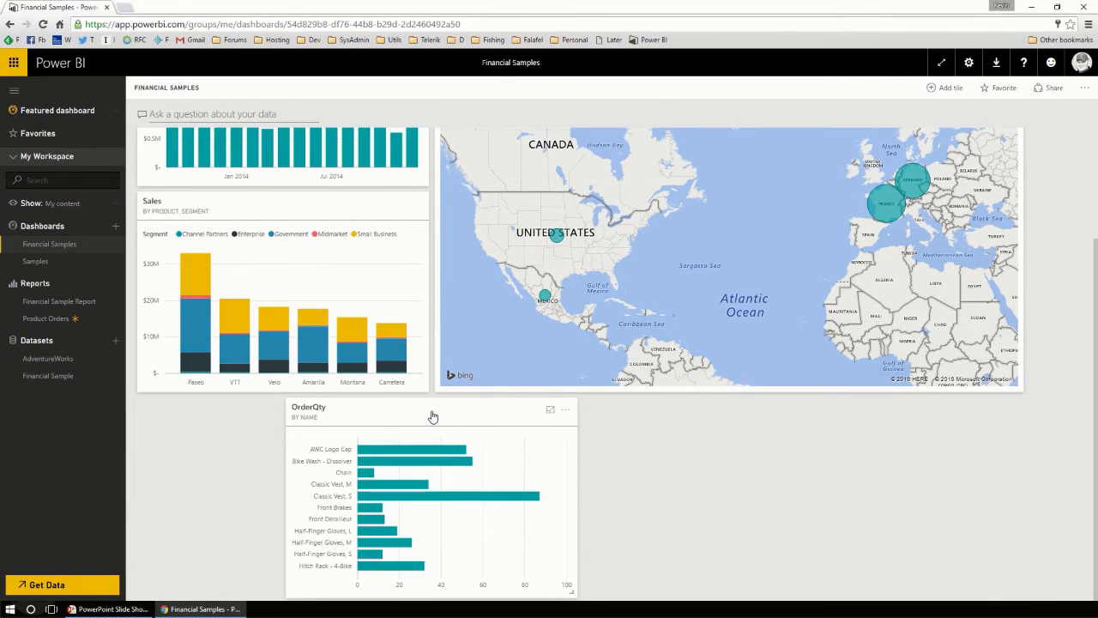
pyautogui.moveTo(433, 416); pyautogui.dragTo(277, 421)
pyautogui.scroll(2, 538, 337)
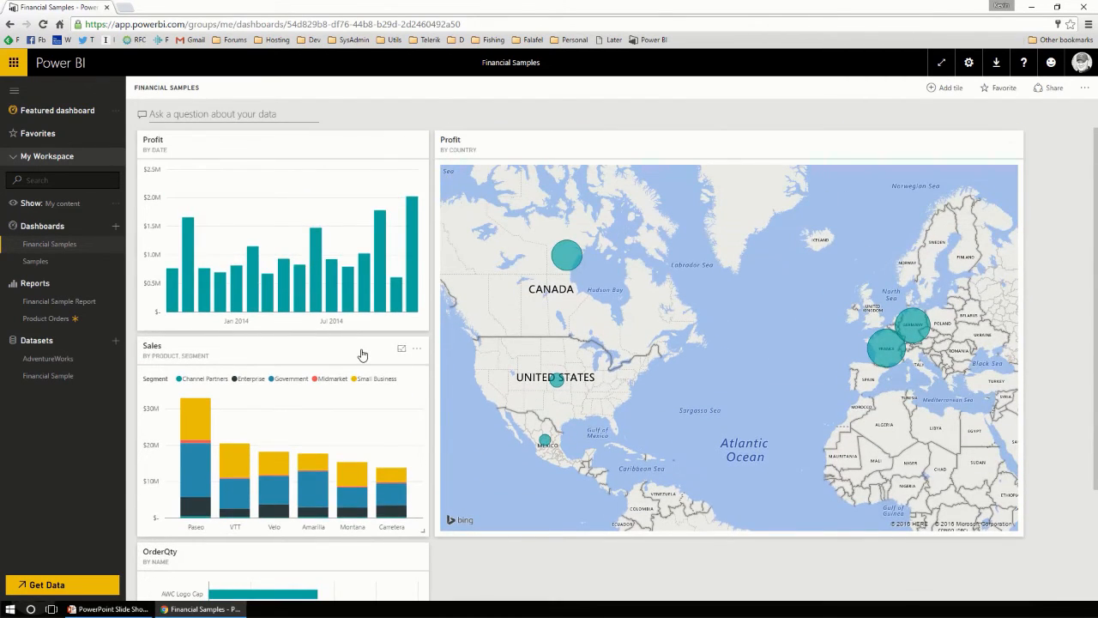
# Step: Place the OrderQty tile directly beneath the Profit by Date tile and stretch the Sales tile below it across the dashboard's full tile width
pyautogui.click(362, 354)
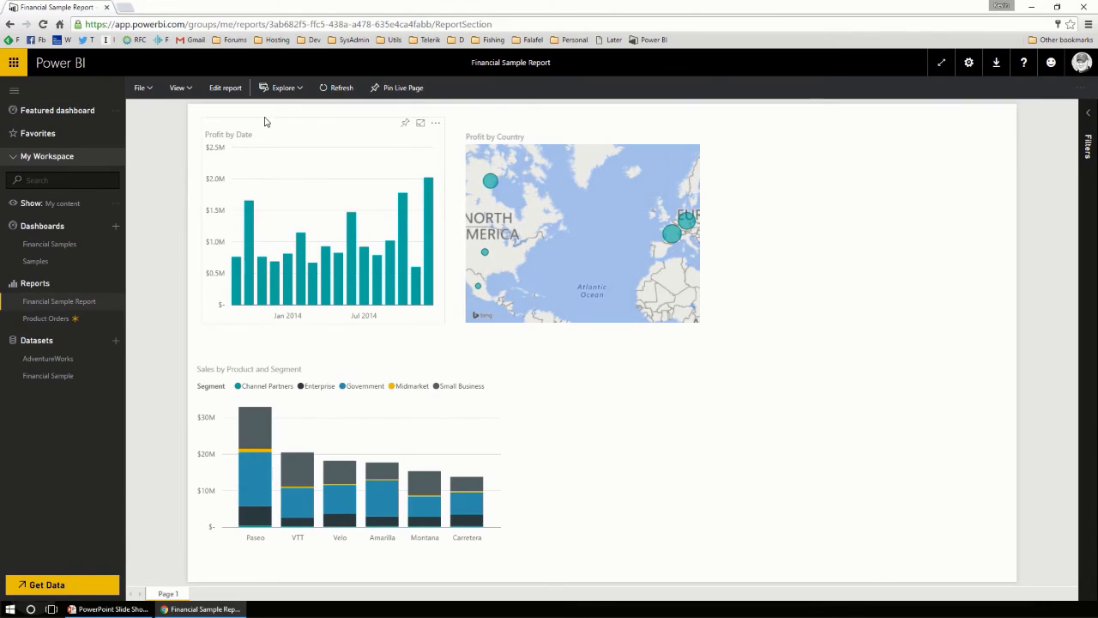
pyautogui.click(42, 247)
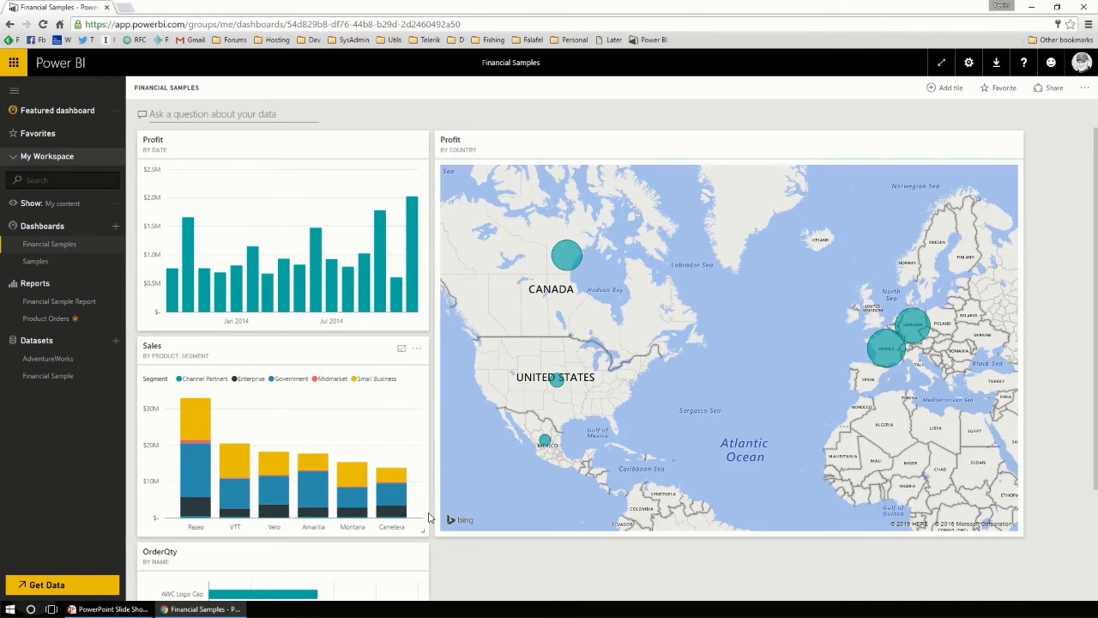
pyautogui.moveTo(419, 530); pyautogui.dragTo(418, 454)
pyautogui.scroll(-3, 378, 456)
pyautogui.moveTo(351, 466); pyautogui.dragTo(351, 152)
pyautogui.scroll(2, 361, 260)
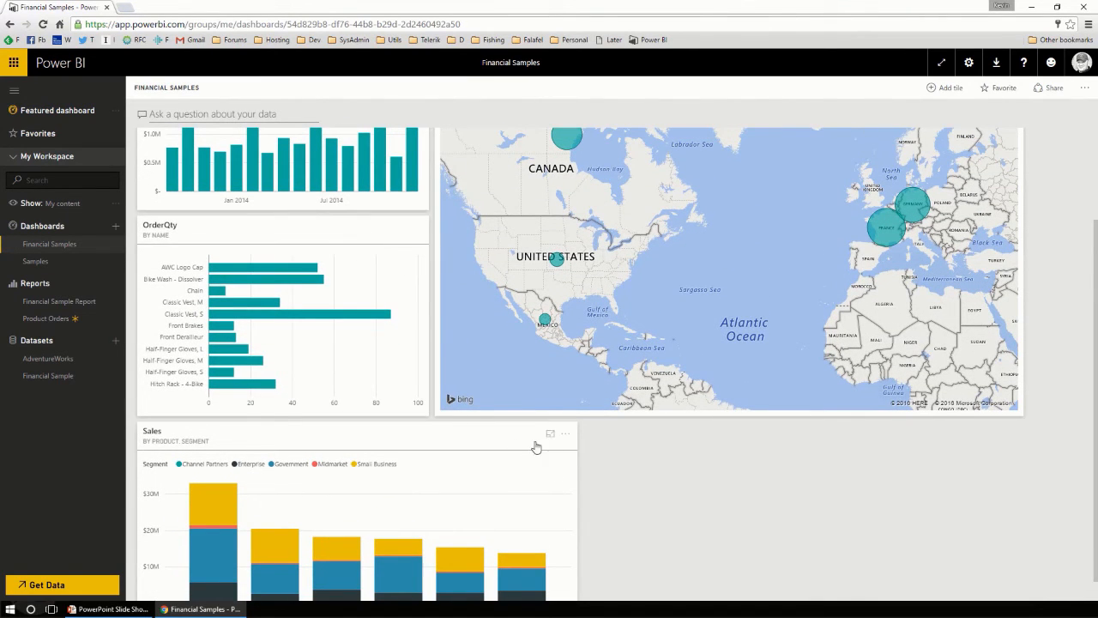
pyautogui.scroll(-1, 562, 503)
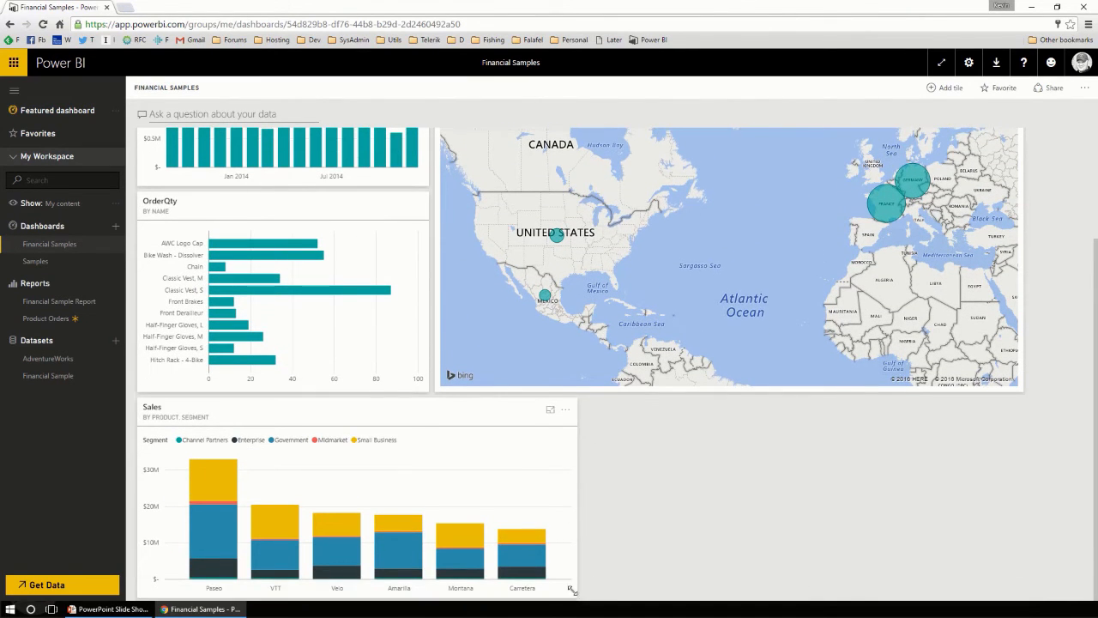
pyautogui.moveTo(573, 593); pyautogui.dragTo(1011, 572)
# Step: Look over the rearranged tiles on the Financial Samples dashboard and open the Product Orders report
pyautogui.scroll(3, 412, 461)
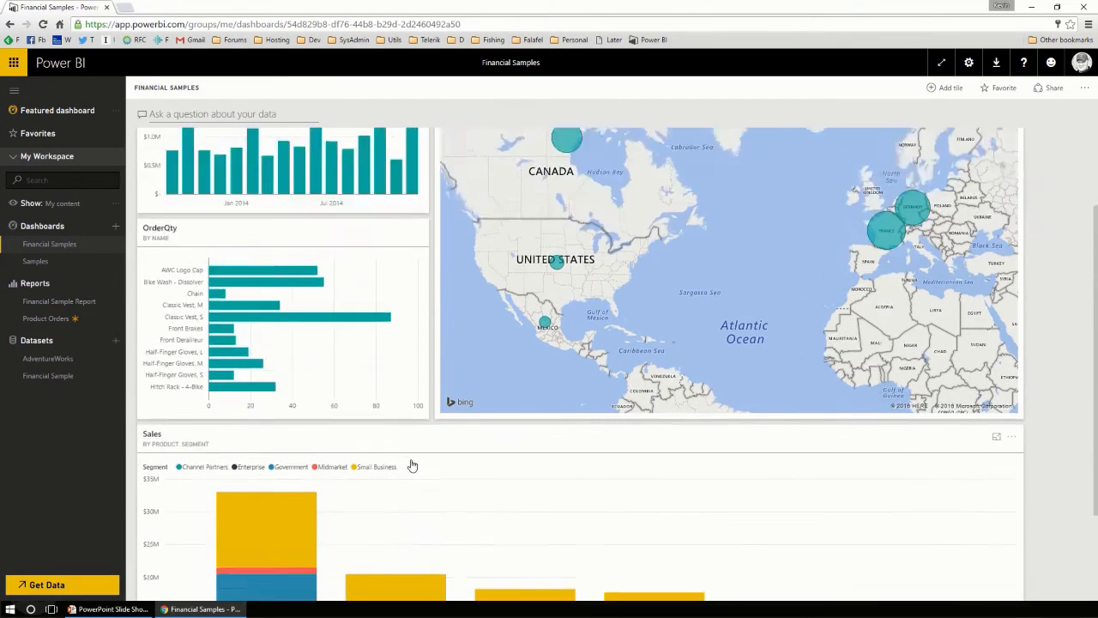
pyautogui.scroll(2, 410, 466)
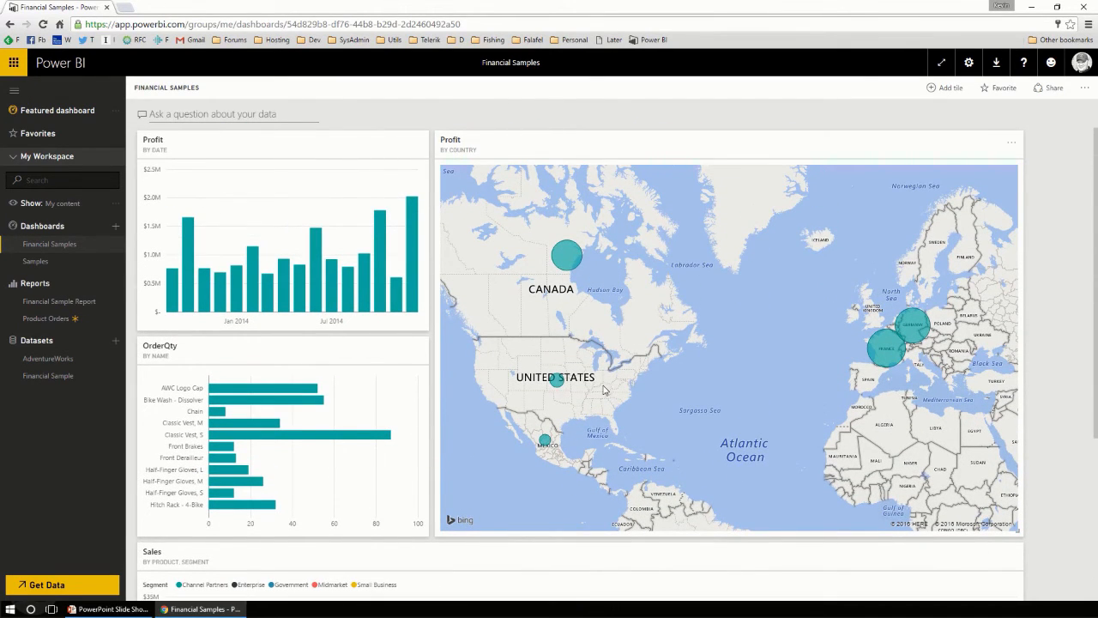
pyautogui.scroll(-5, 603, 388)
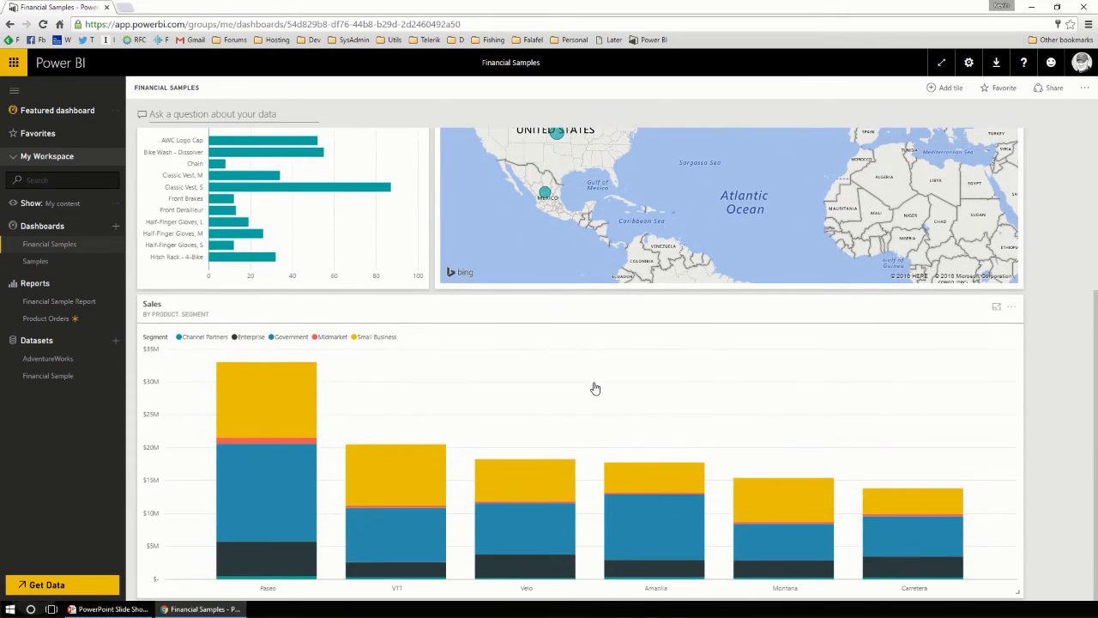
pyautogui.scroll(1, 583, 387)
pyautogui.scroll(4, 405, 386)
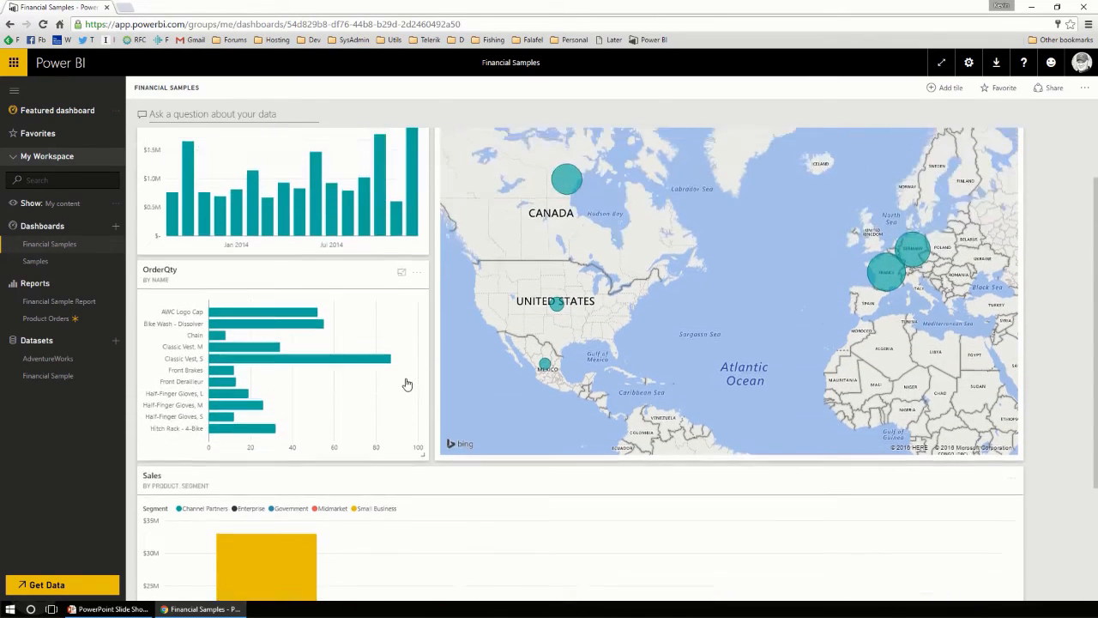
pyautogui.scroll(1, 406, 385)
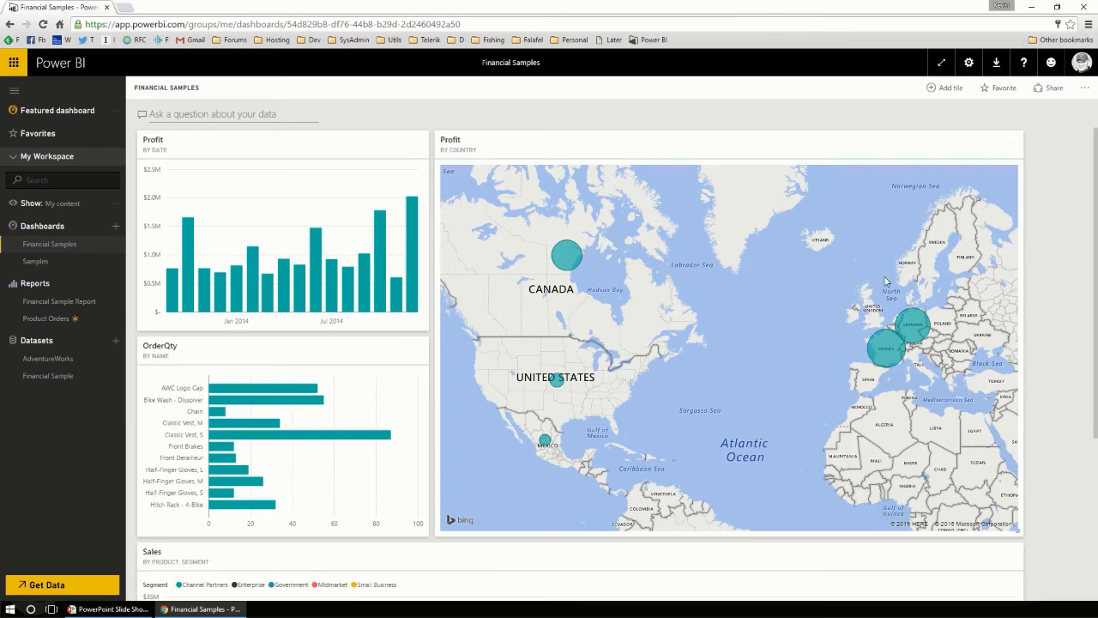
pyautogui.click(86, 321)
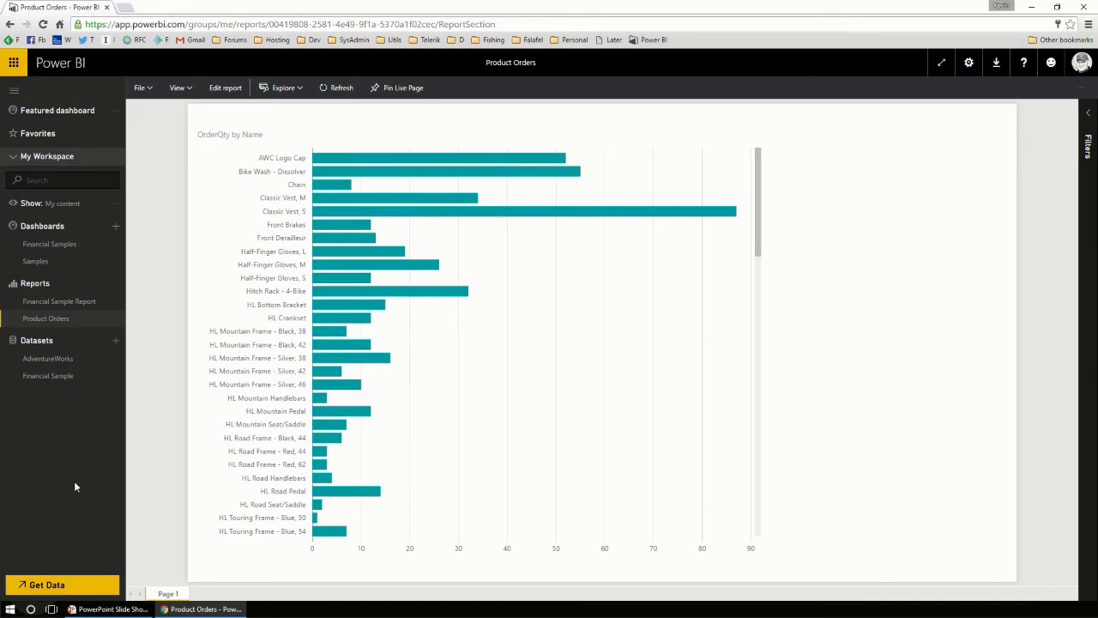
# Step: Browse the content packs for online services that are available as data sources
pyautogui.click(72, 589)
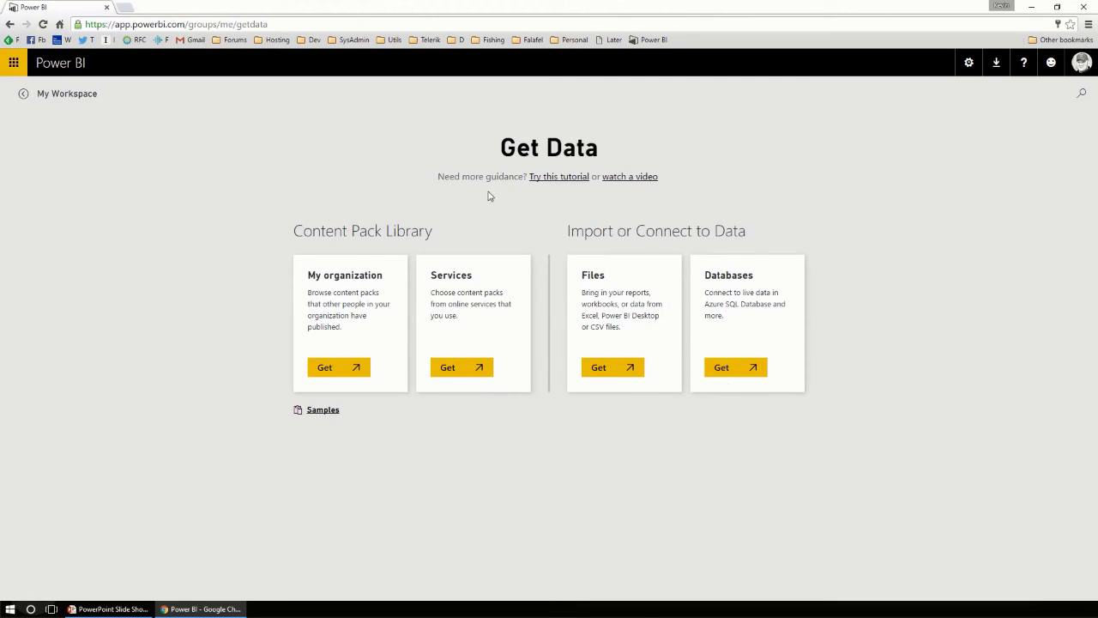
pyautogui.click(462, 368)
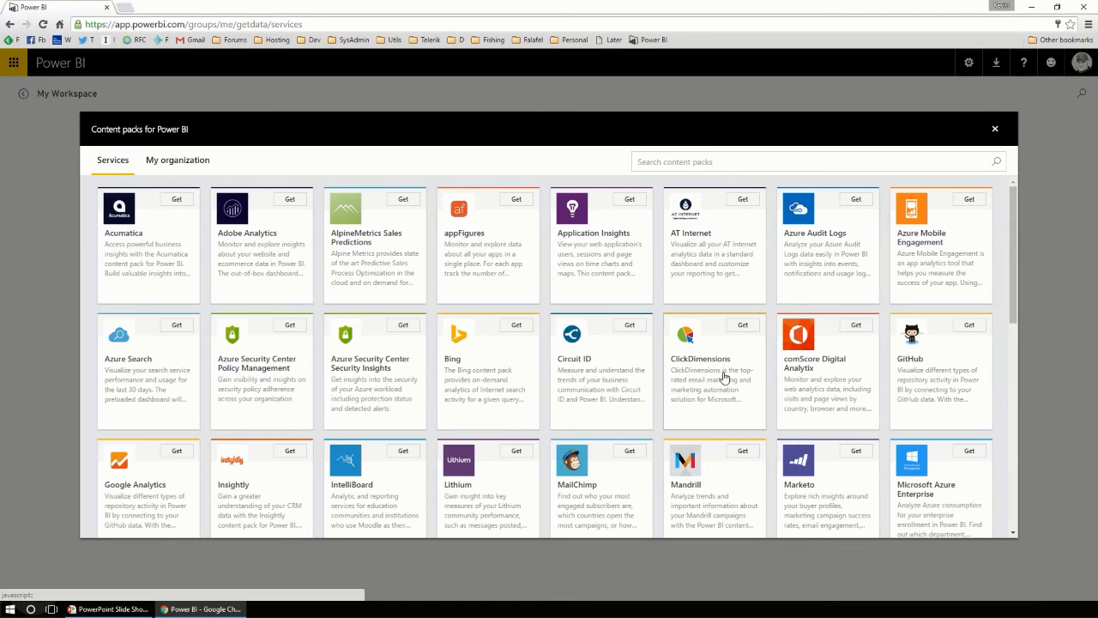
pyautogui.scroll(-2, 923, 375)
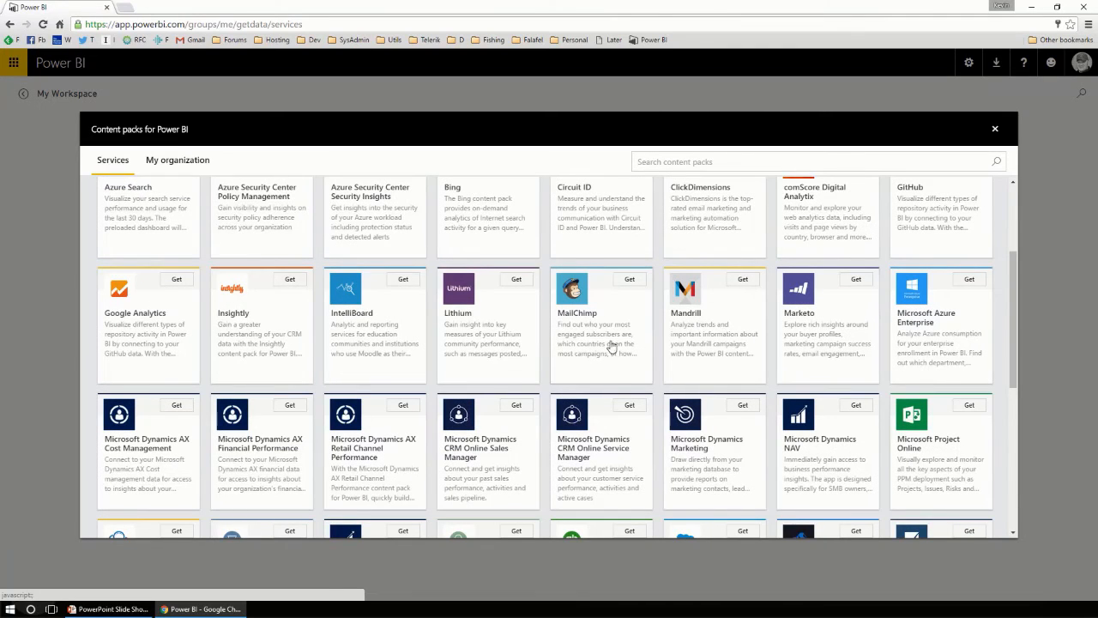
pyautogui.scroll(-1, 428, 349)
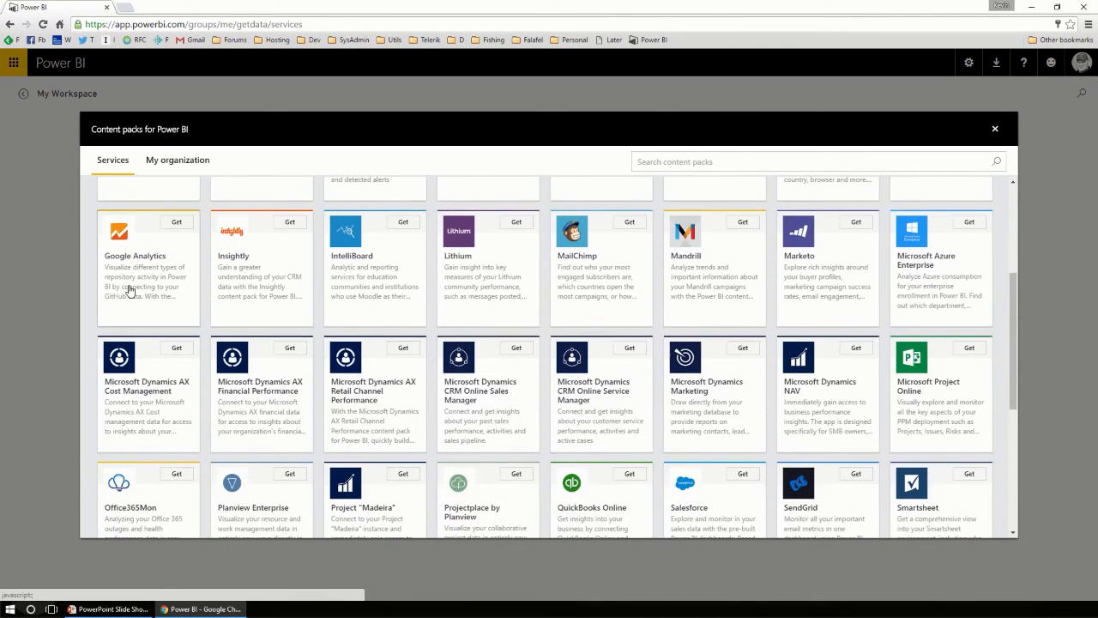
pyautogui.scroll(-1, 172, 348)
pyautogui.scroll(-1, 225, 371)
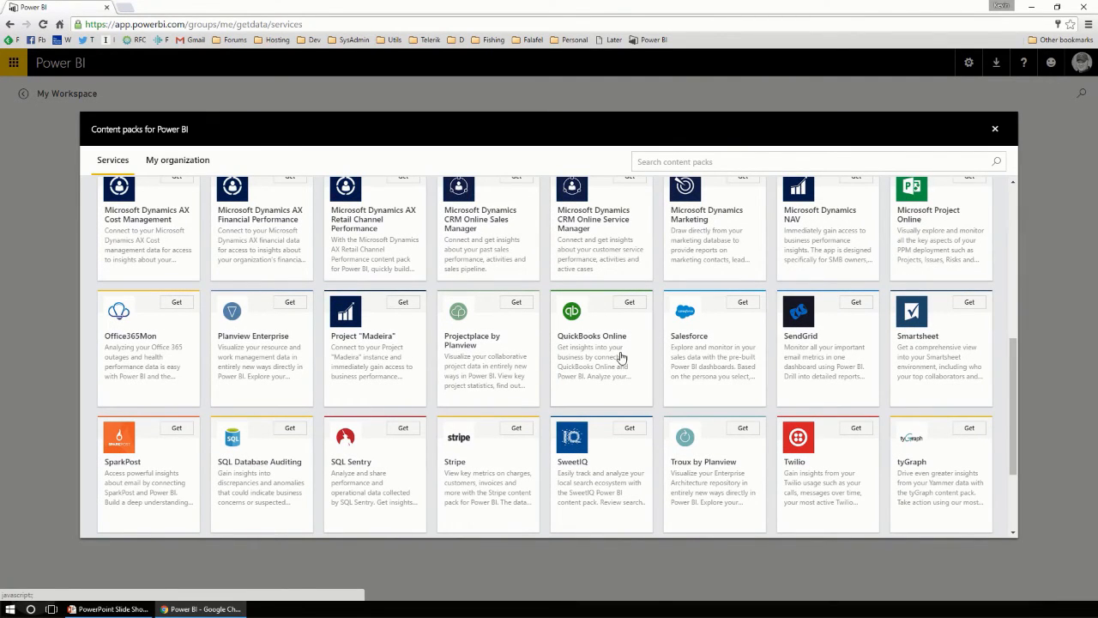
pyautogui.scroll(-1, 619, 357)
pyautogui.scroll(-1, 620, 356)
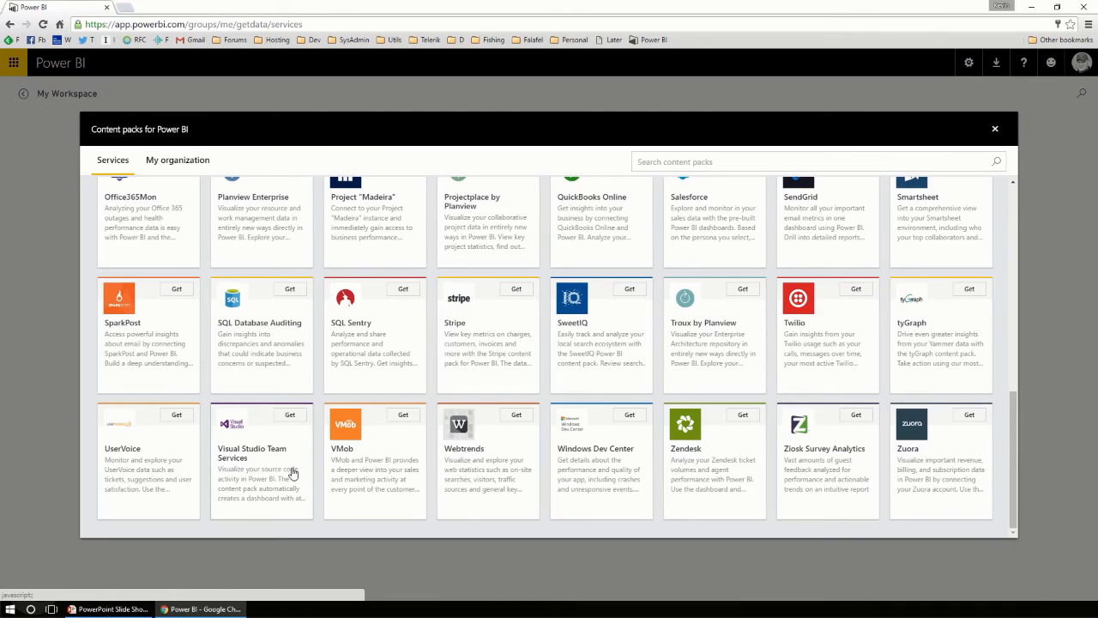
pyautogui.scroll(5, 868, 415)
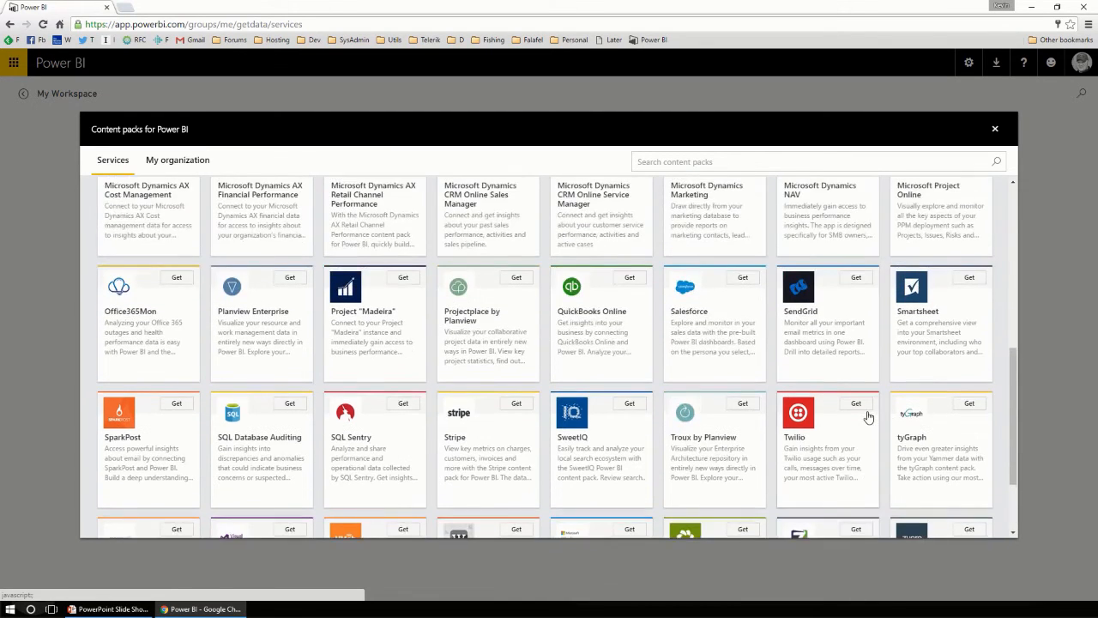
pyautogui.scroll(2, 868, 416)
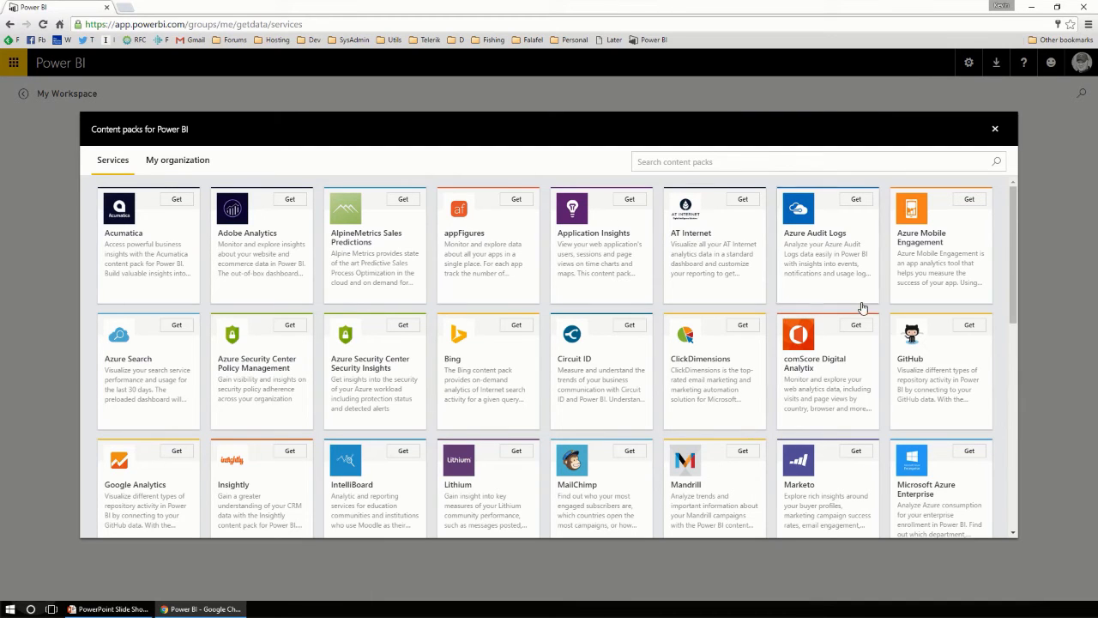
pyautogui.scroll(-2, 974, 328)
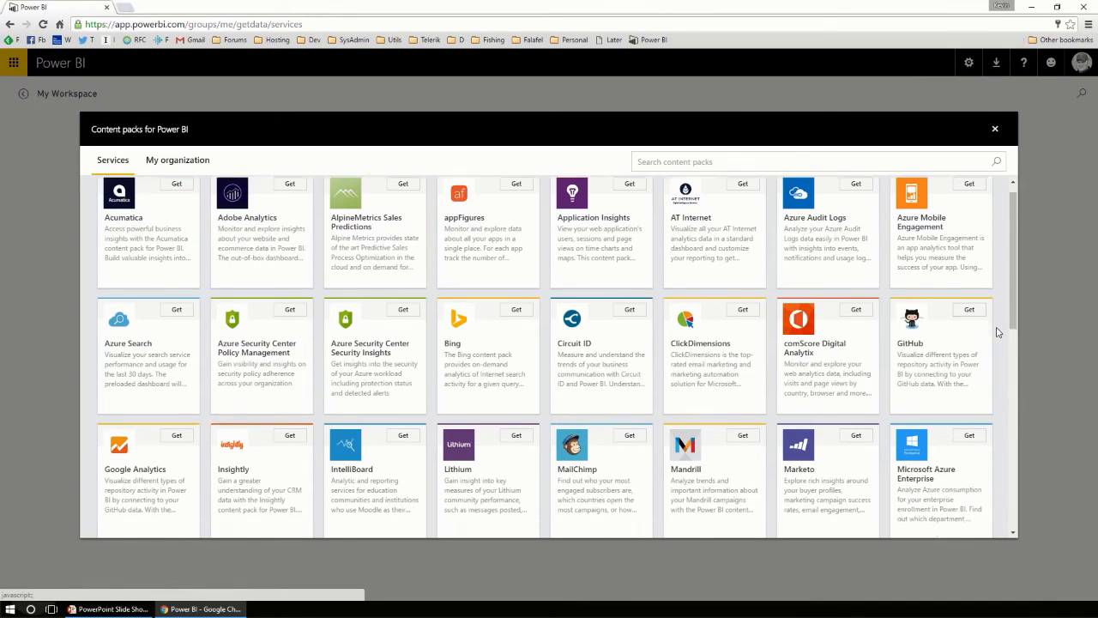
pyautogui.scroll(2, 978, 304)
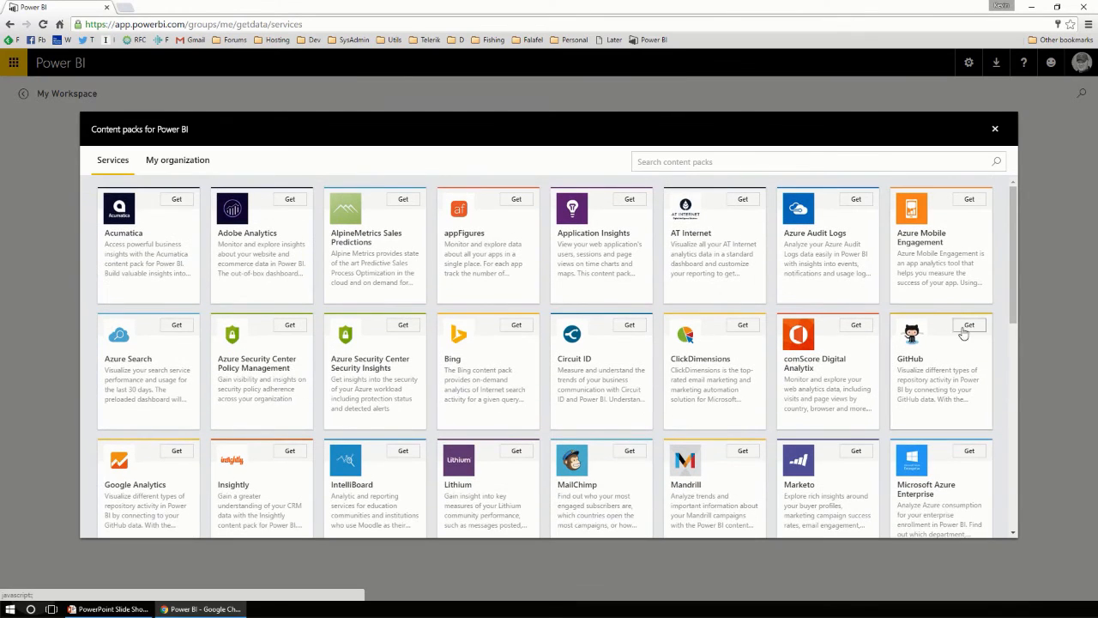
# Step: Get the GitHub content pack and set the repository owner to aspnet and the repository to mvc
pyautogui.click(968, 327)
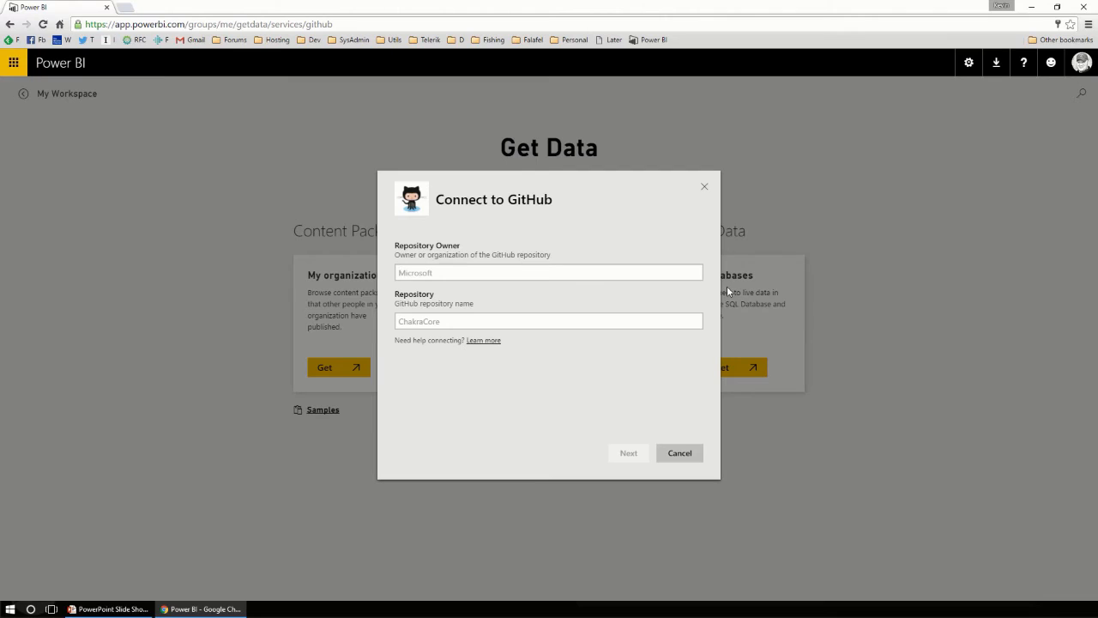
pyautogui.click(665, 271)
pyautogui.click(664, 271)
pyautogui.write('aspnet')
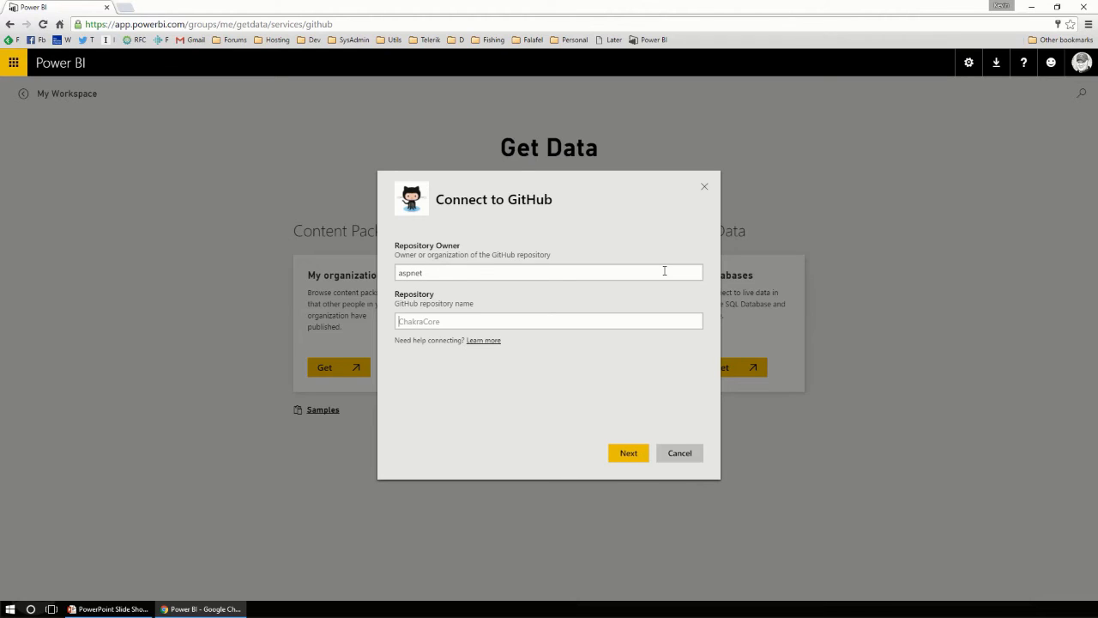
pyautogui.write('mvc')
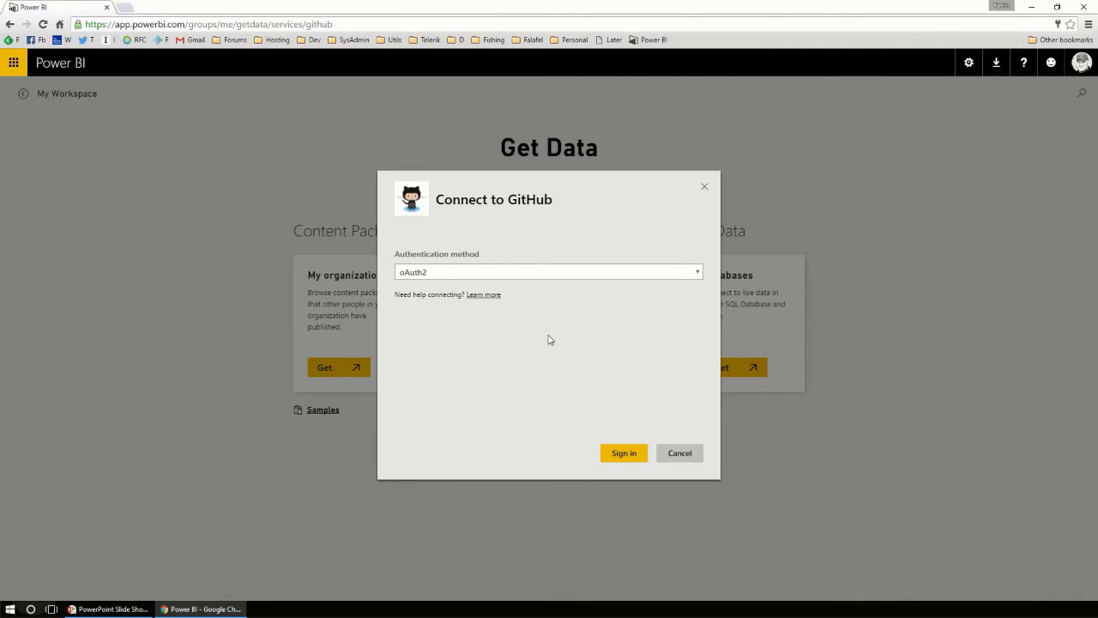
# Step: Sign in to GitHub with the oAuth2 authentication method and dismiss the data import notification
pyautogui.click(619, 456)
pyautogui.click(517, 274)
pyautogui.click(517, 275)
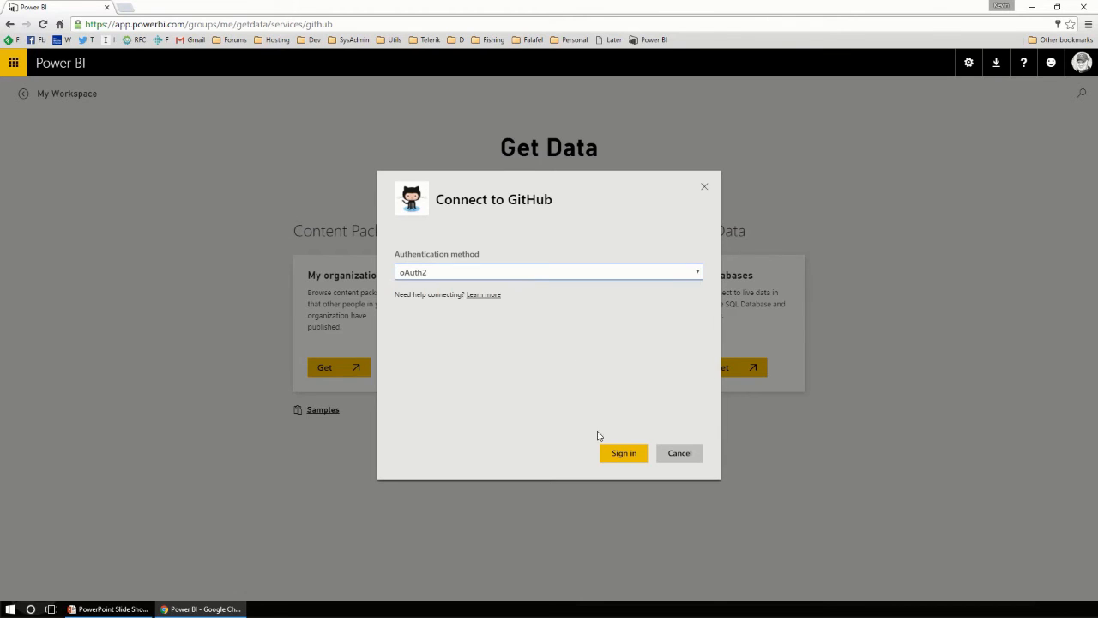
pyautogui.click(623, 453)
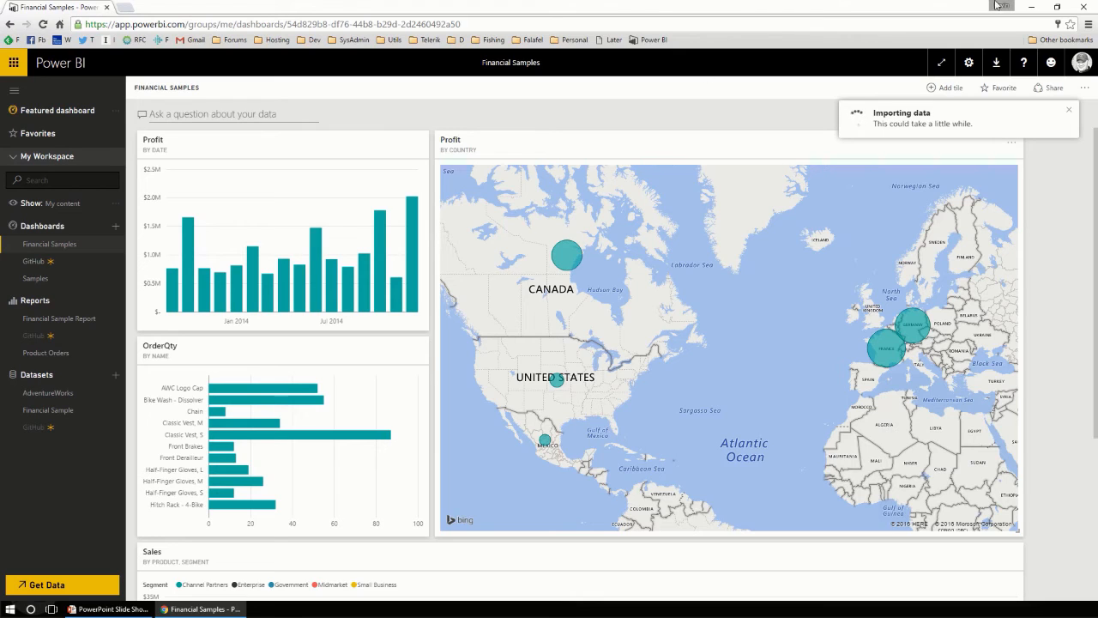
pyautogui.click(1069, 114)
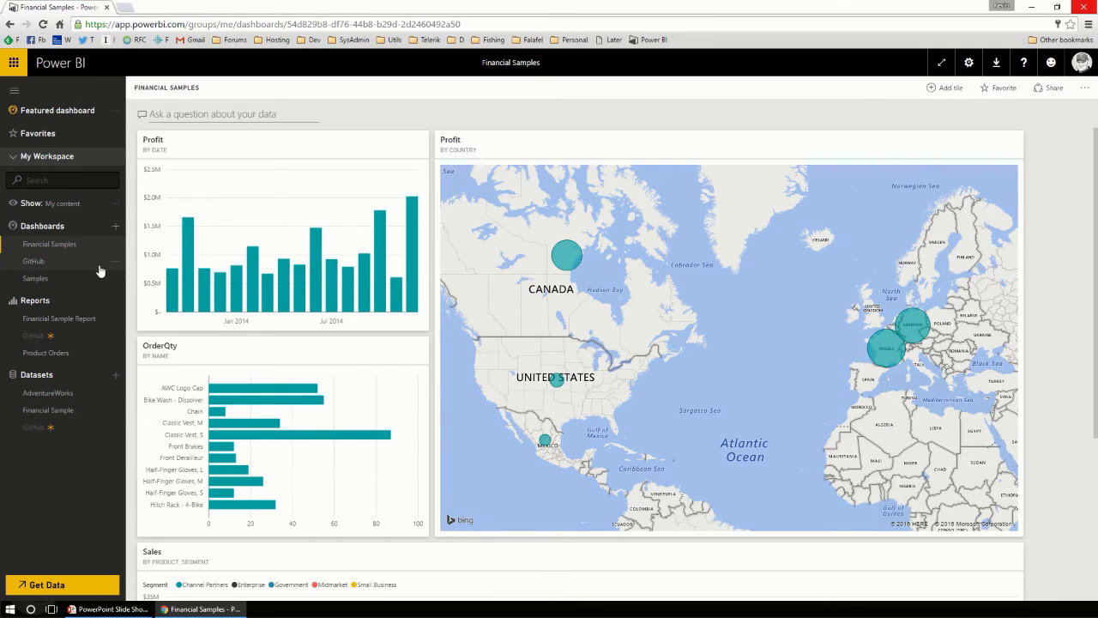
# Step: Examine the fields of the Users, RepoStats and RepoDetails tables in the GitHub dataset and open the GitHub report
pyautogui.click(86, 435)
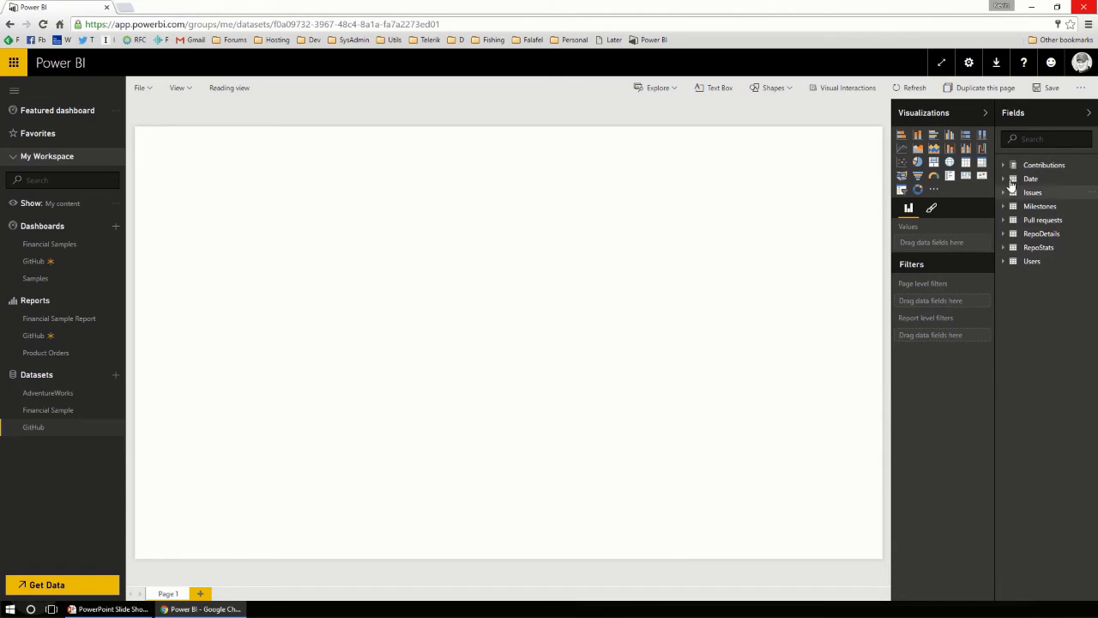
pyautogui.click(1004, 261)
pyautogui.click(1003, 248)
pyautogui.click(1003, 234)
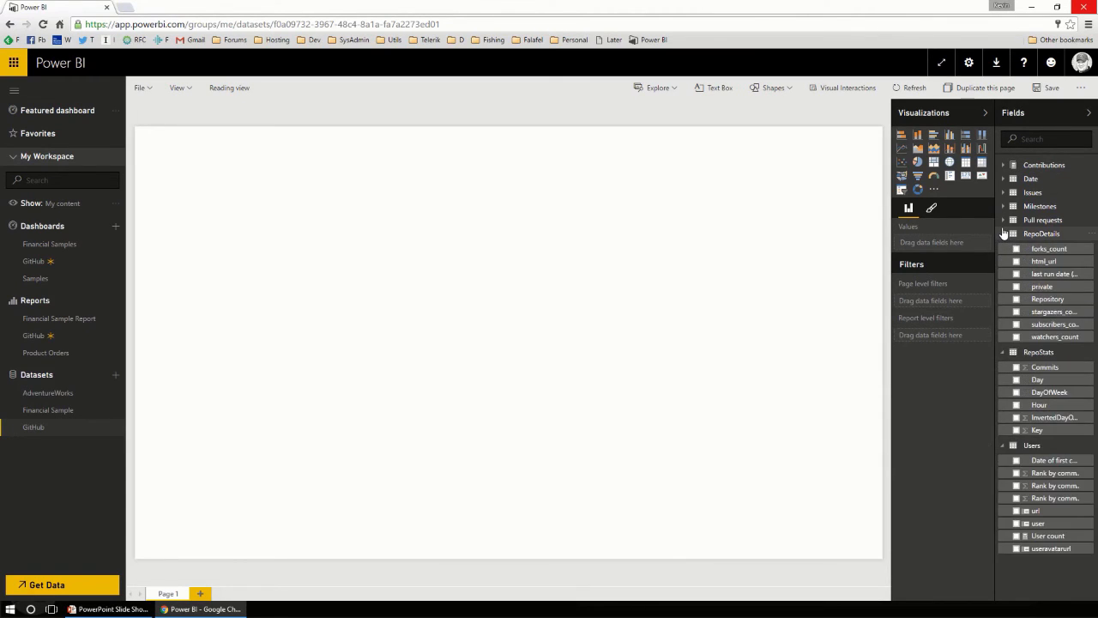
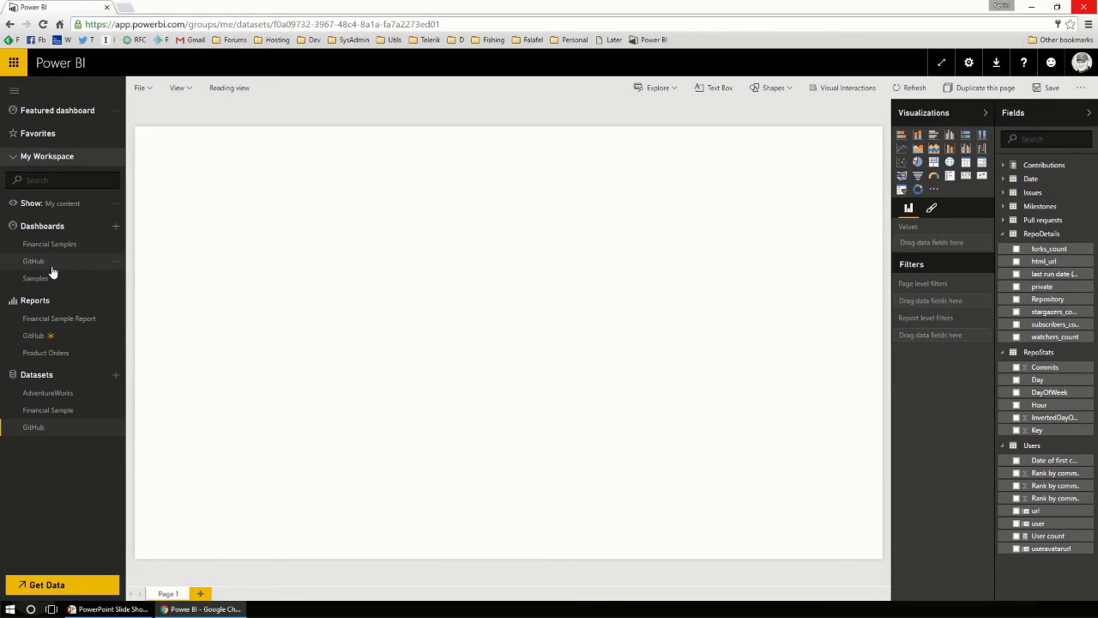
pyautogui.click(73, 342)
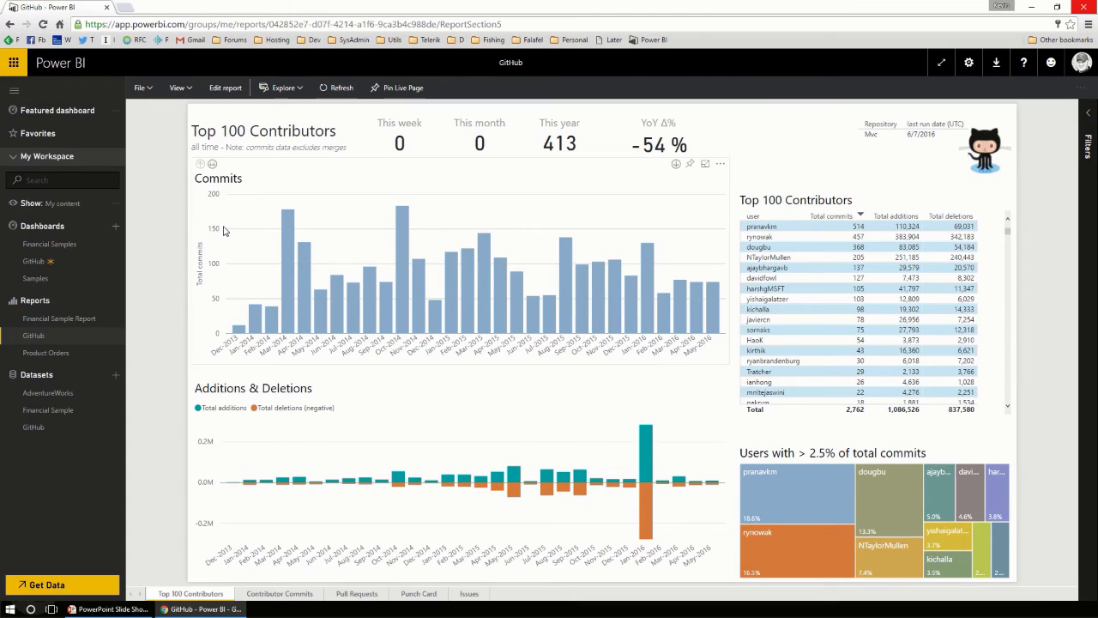
# Step: Review the Contributor Commits, Pull Requests, Punch Card and Issues pages of the GitHub report
pyautogui.moveTo(254, 332)
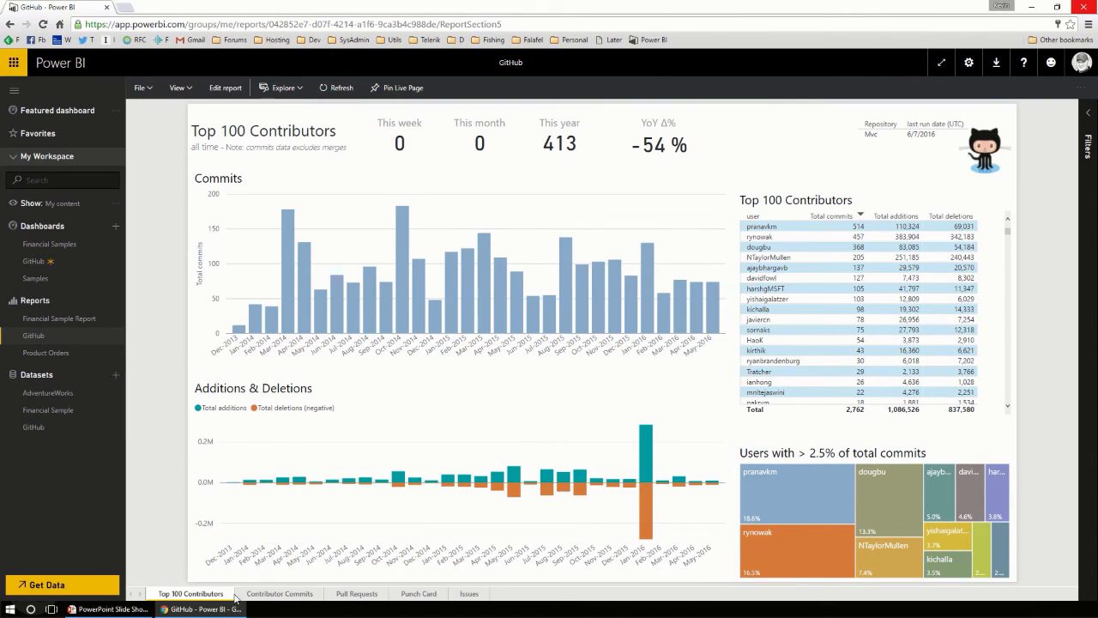
pyautogui.click(279, 593)
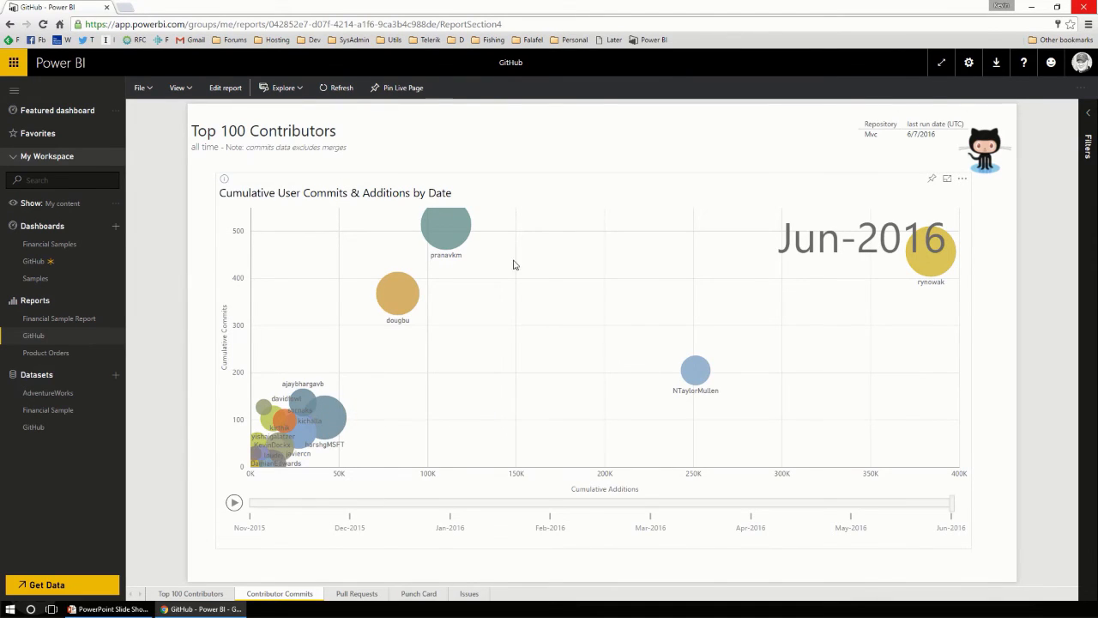
pyautogui.click(346, 596)
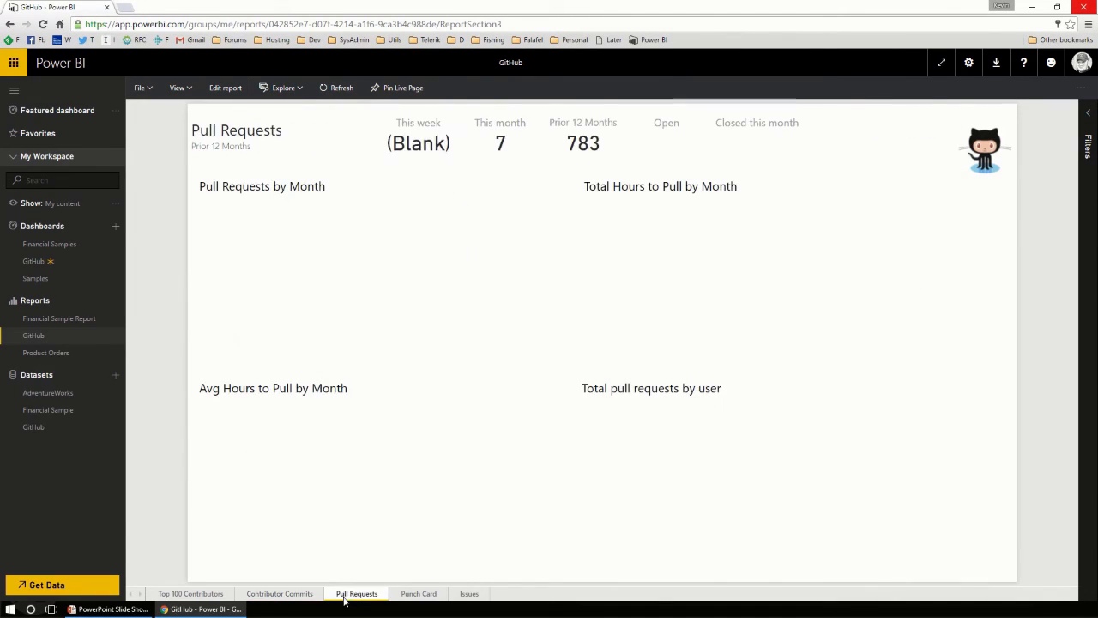
pyautogui.click(413, 594)
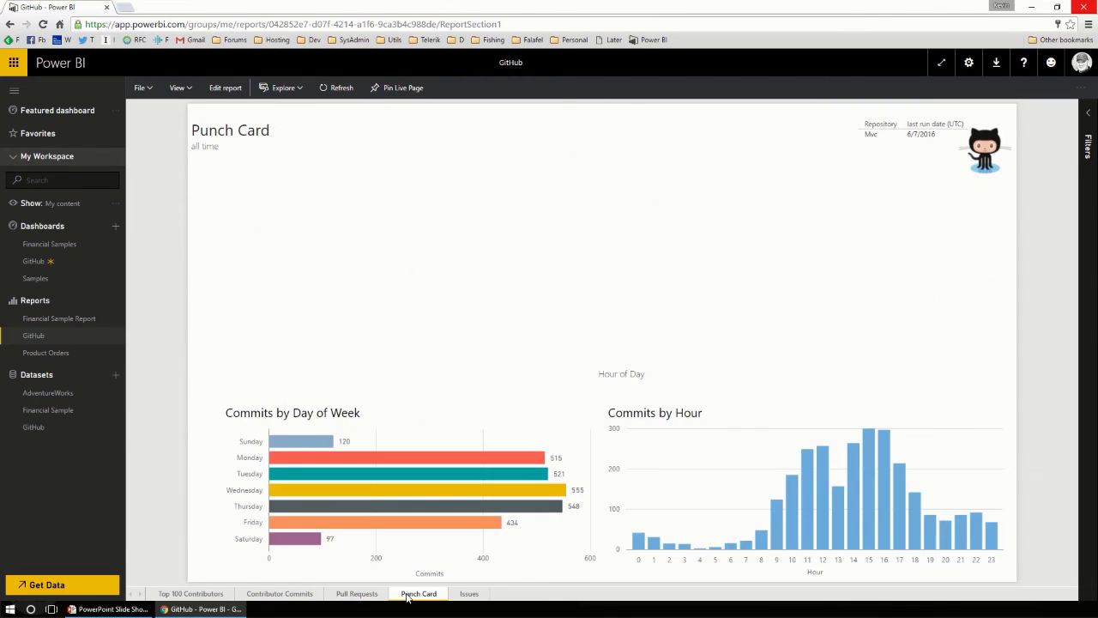
pyautogui.click(469, 594)
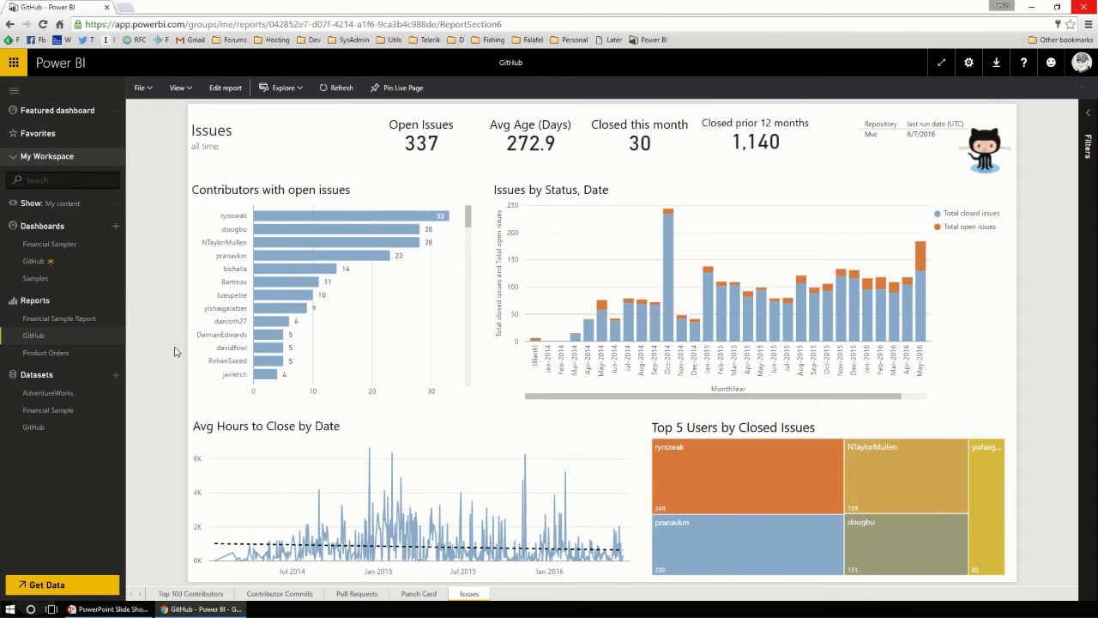
# Step: Open the GitHub dashboard and look through its pull request, issue and commit tiles
pyautogui.click(34, 260)
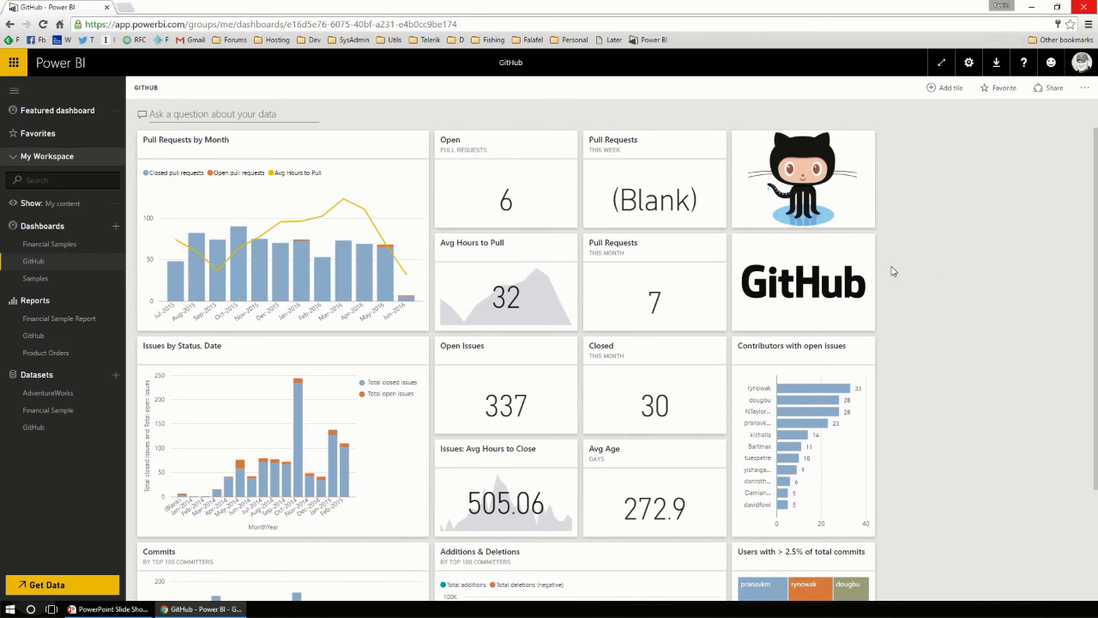
pyautogui.scroll(-3, 274, 177)
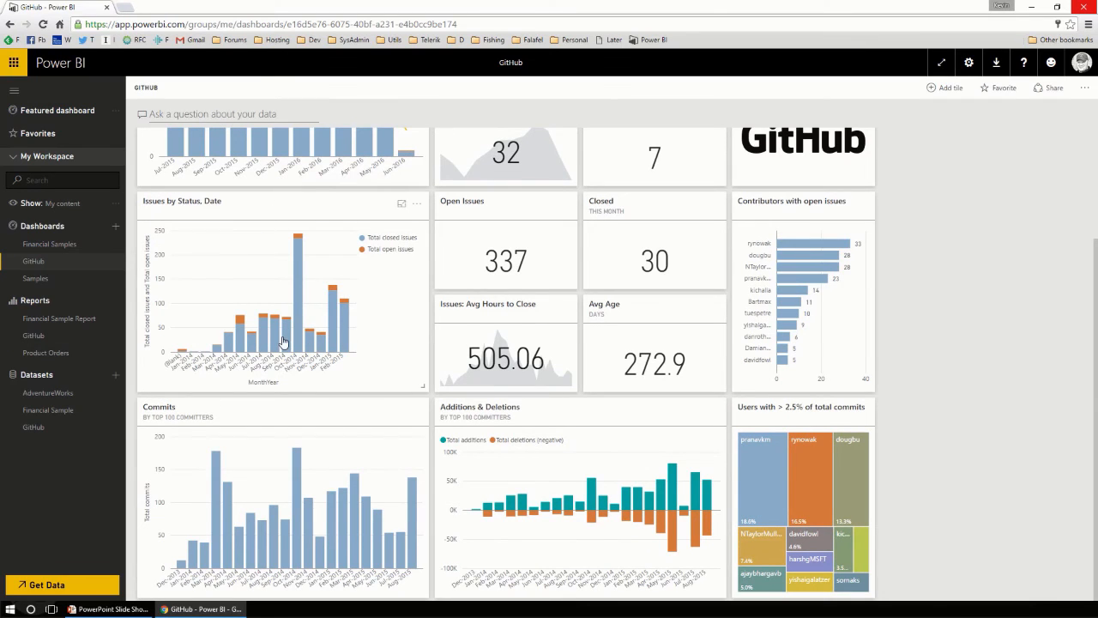
pyautogui.scroll(3, 289, 421)
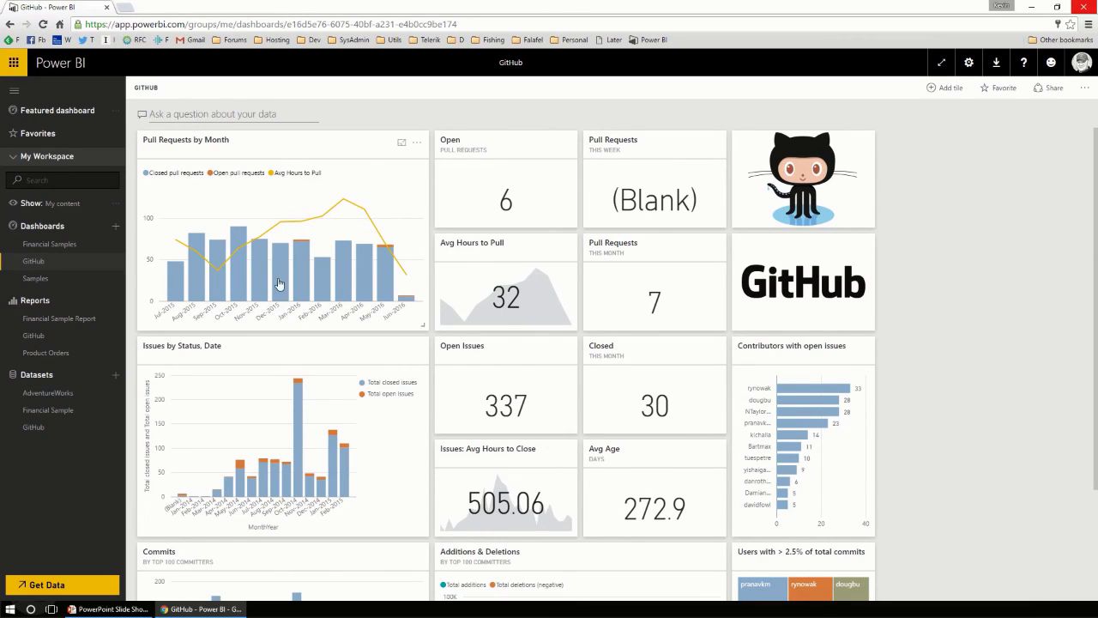
pyautogui.scroll(-3, 565, 411)
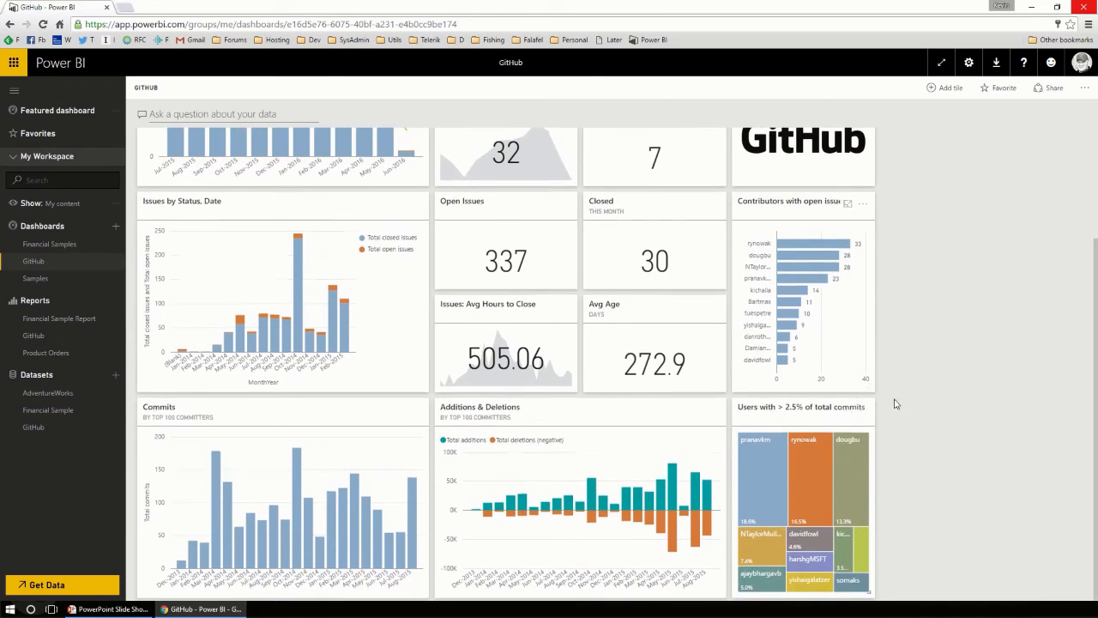
pyautogui.scroll(3, 938, 415)
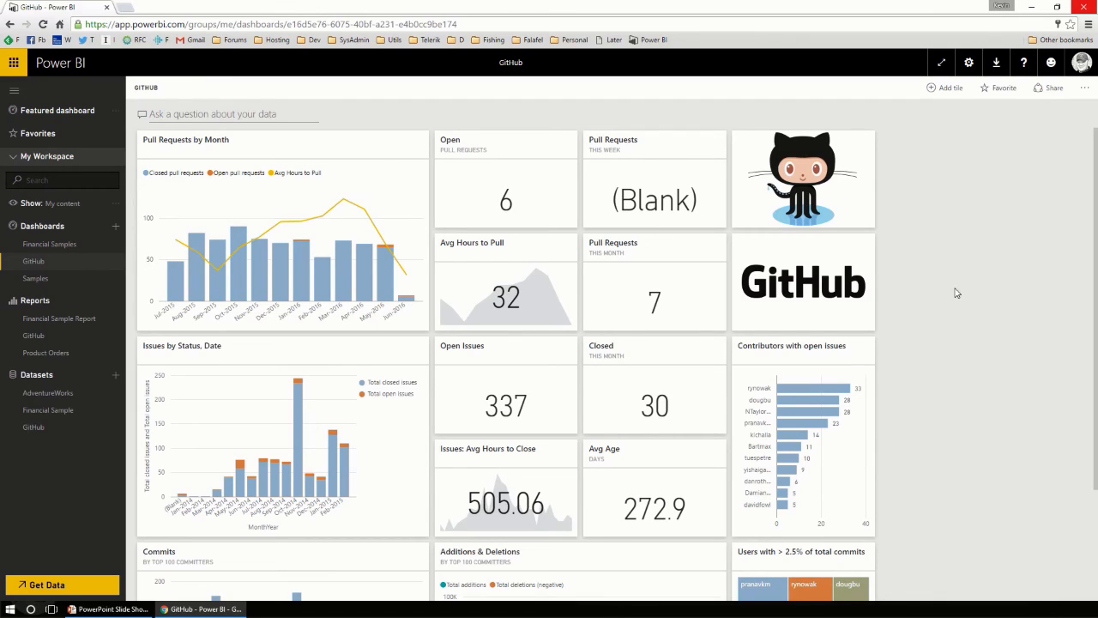
pyautogui.hotkey('alt', 'Tab')
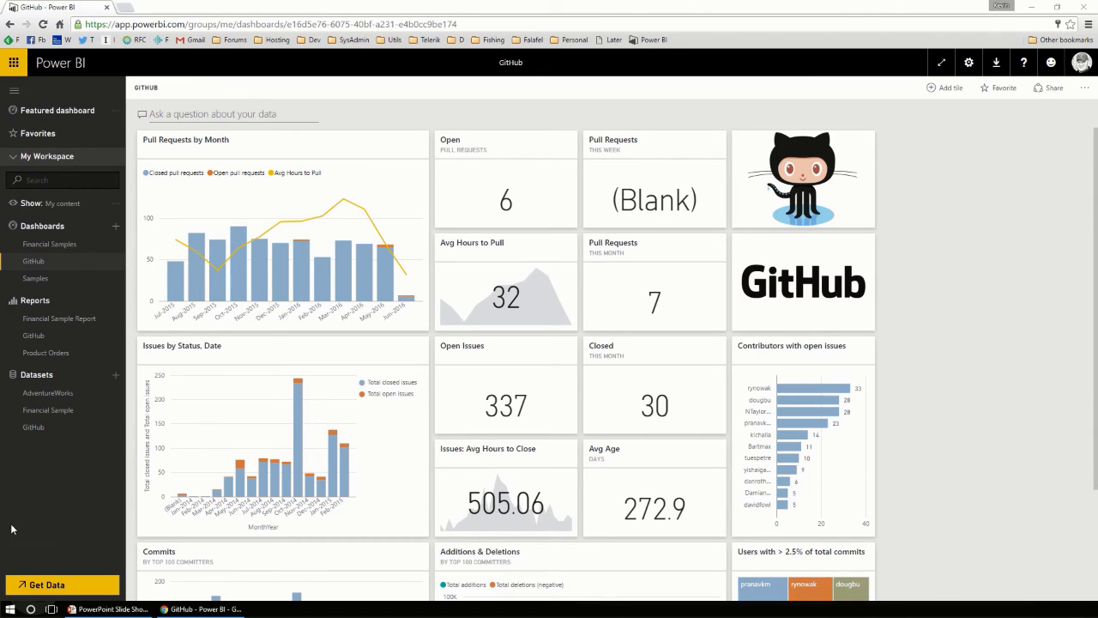
# Step: Browse the content packs for online services again and return to the GitHub dashboard in My Workspace
pyautogui.click(47, 585)
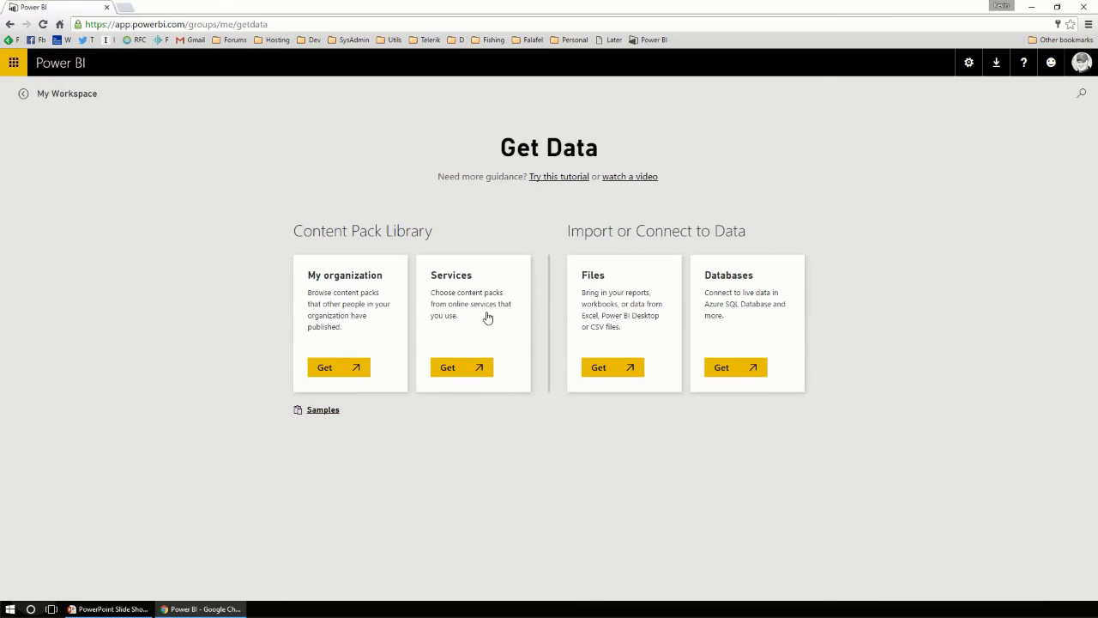
pyautogui.click(478, 368)
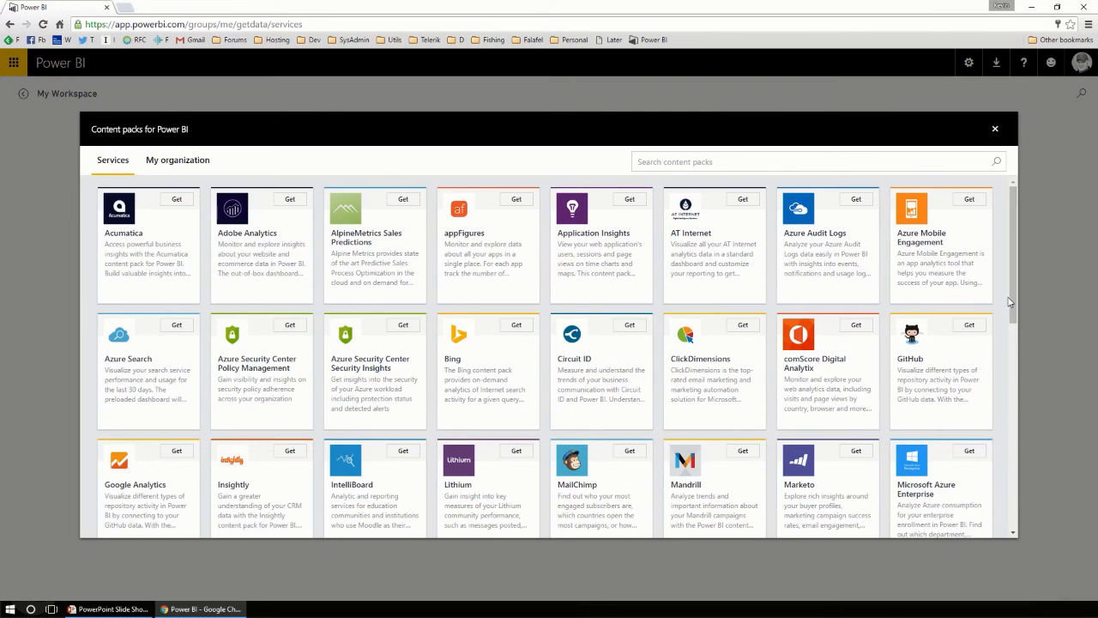
pyautogui.click(996, 130)
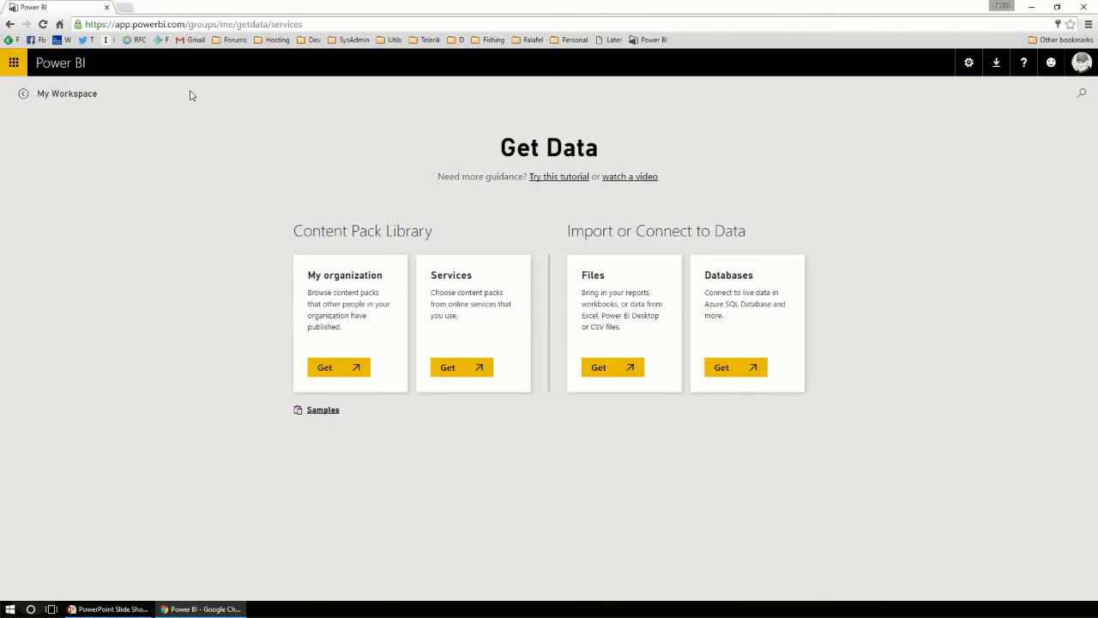
pyautogui.click(72, 97)
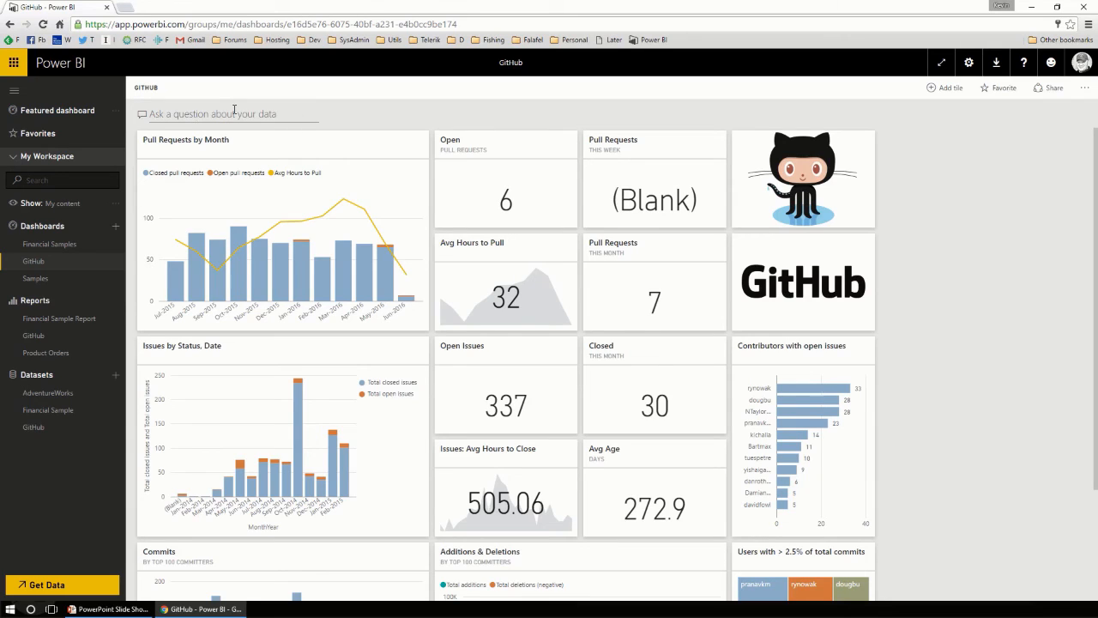
# Step: Ask the GitHub dashboard's Q&A the question "how many commits last month"
pyautogui.click(309, 115)
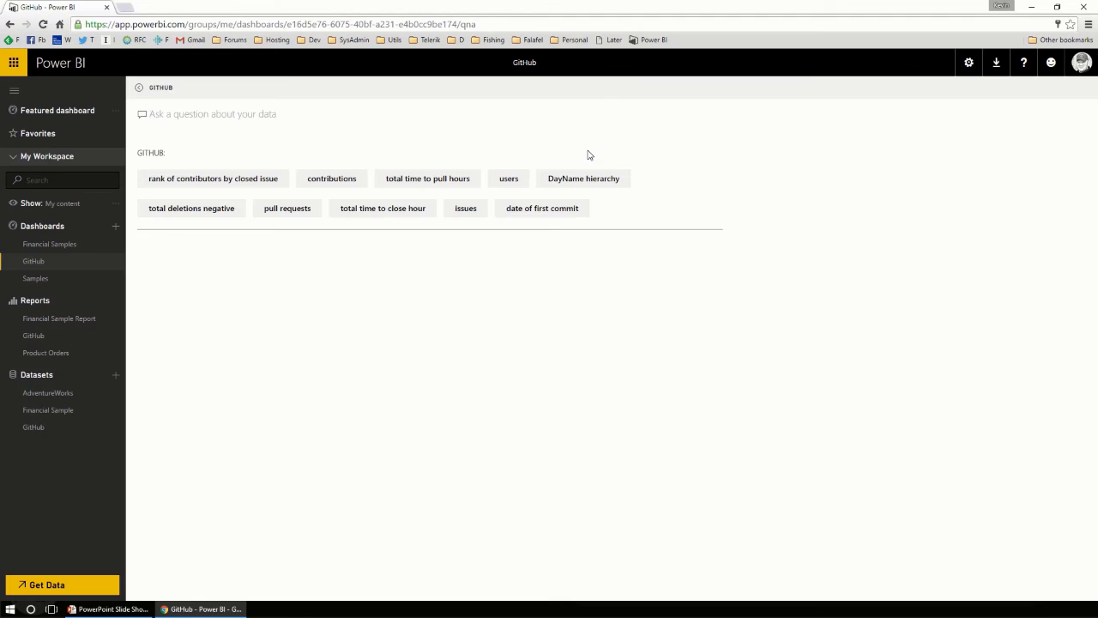
pyautogui.write('how many co')
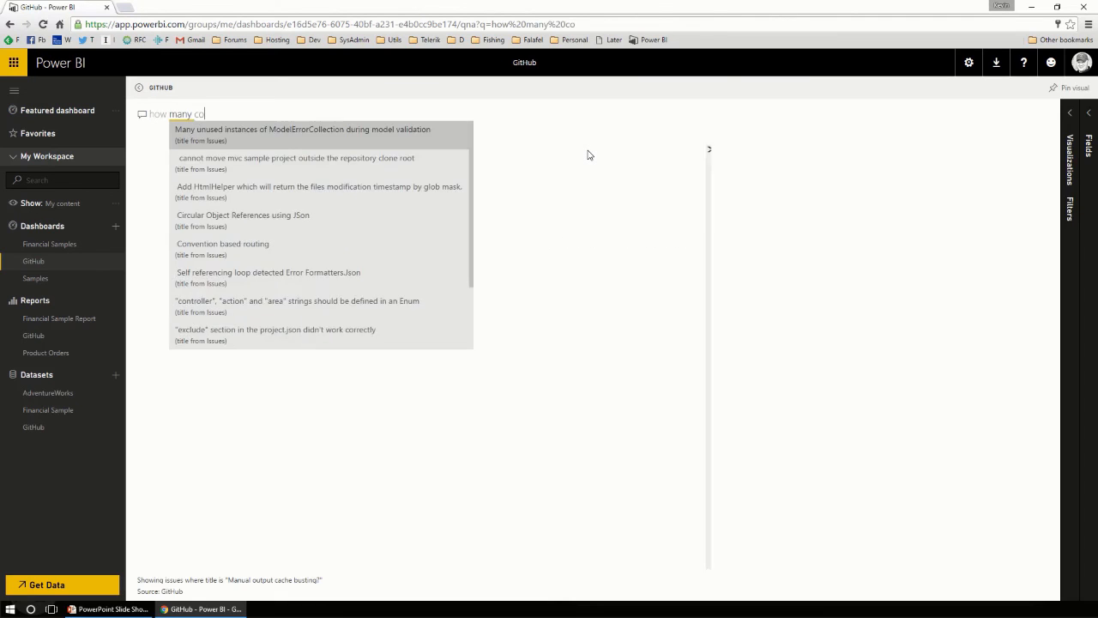
pyautogui.write('mmits l')
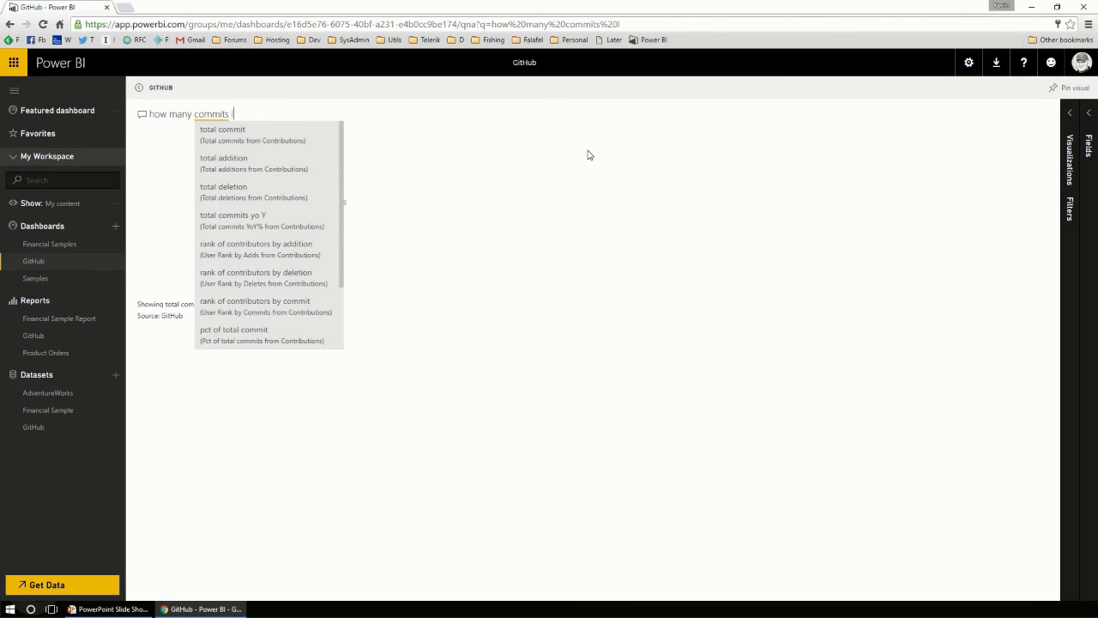
pyautogui.write('ast month')
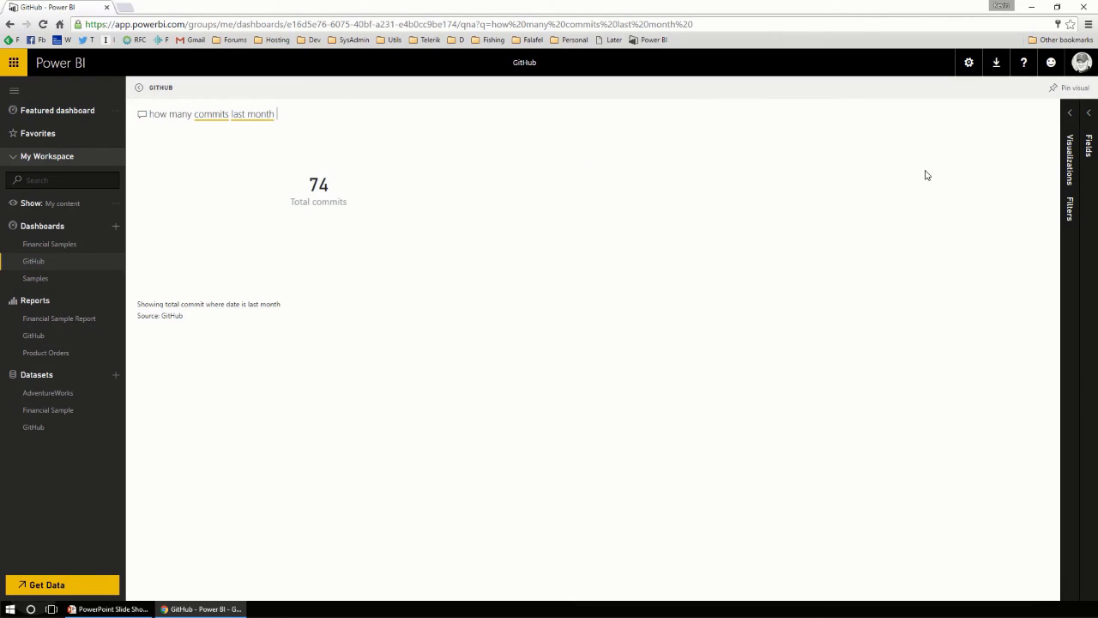
# Step: Replace the question with "how many open issues" and pin the resulting visual to the existing GitHub dashboard
pyautogui.tripleClick(286, 114)
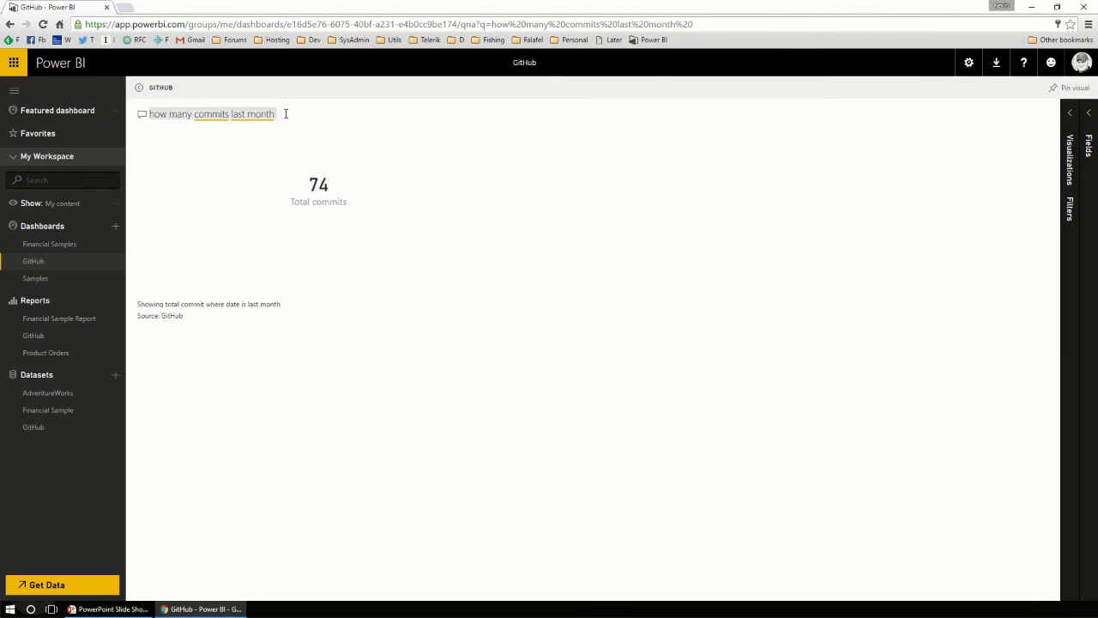
pyautogui.write('how many open i')
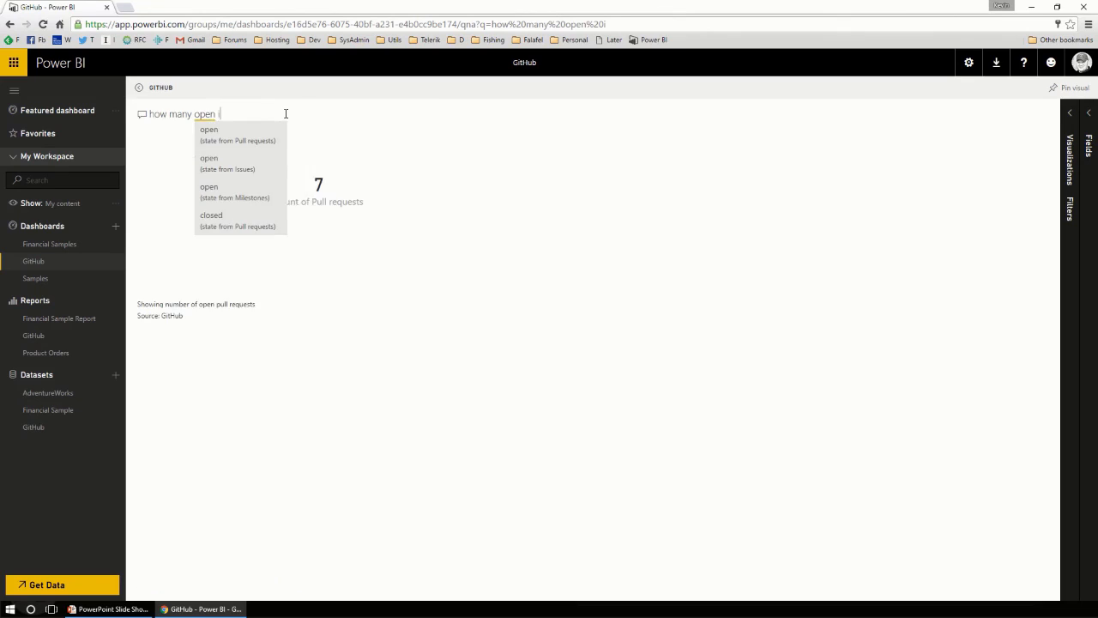
pyautogui.write('ssues')
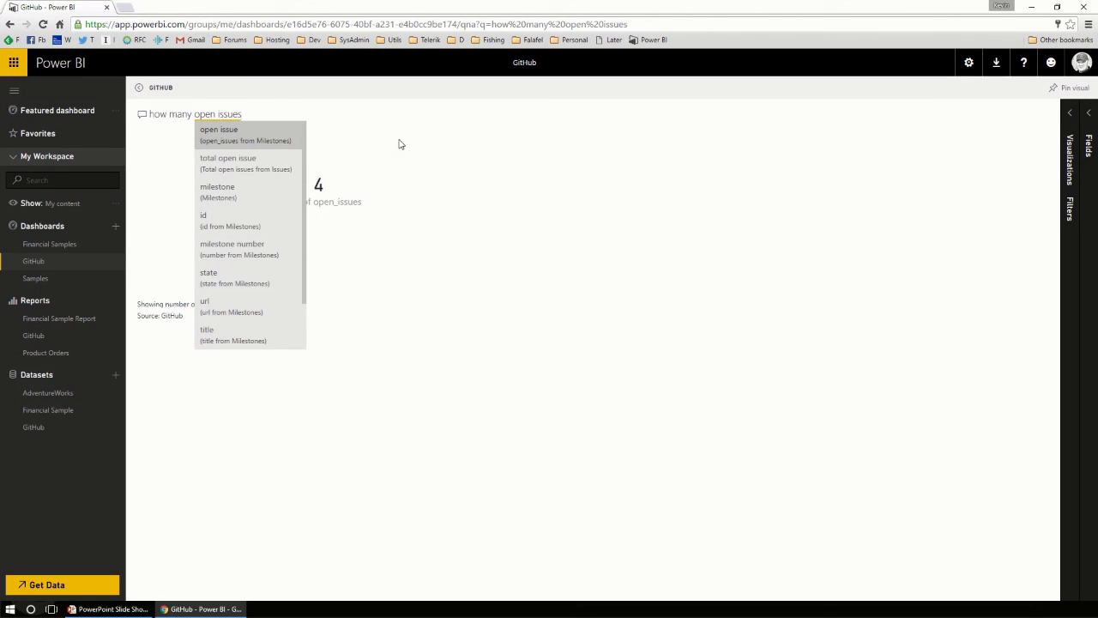
pyautogui.click(1055, 87)
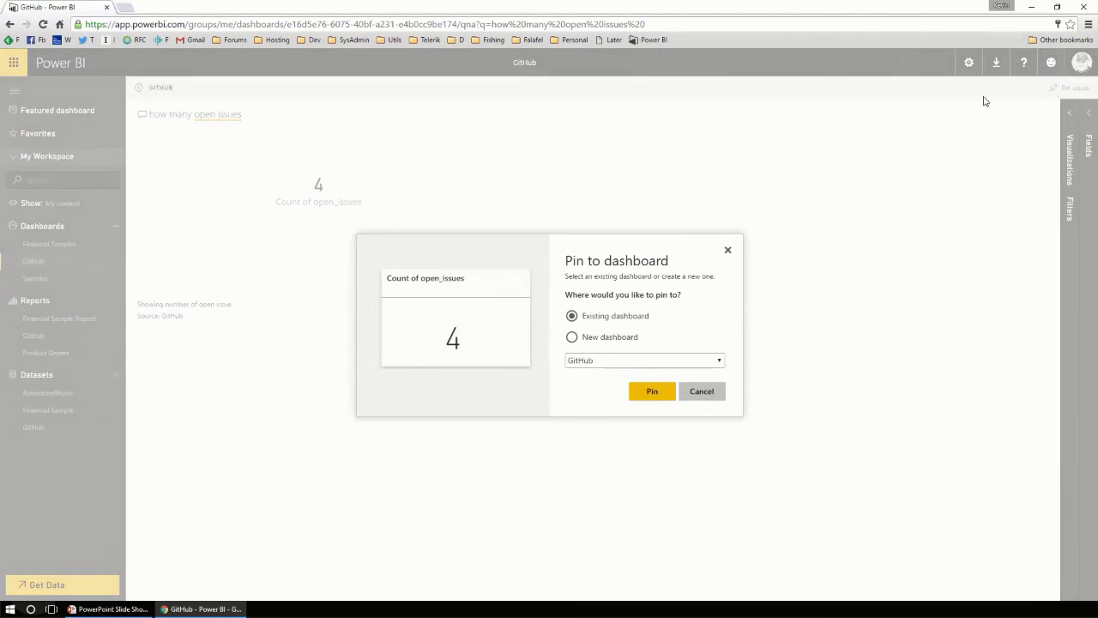
pyautogui.click(650, 391)
pyautogui.click(655, 394)
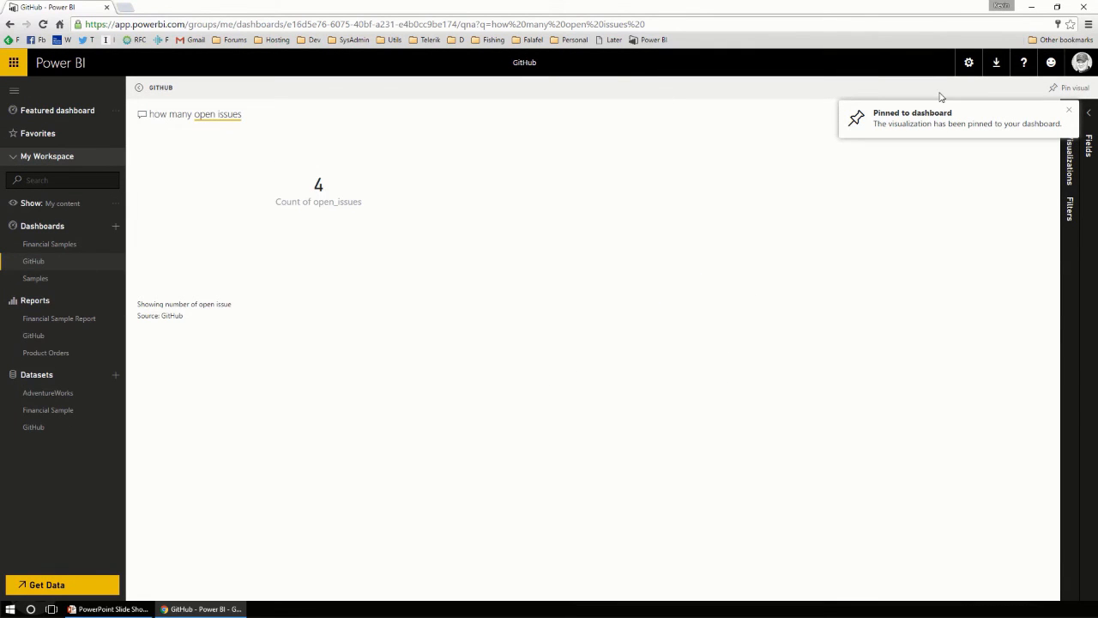
# Step: Return to the GitHub dashboard and check the newly pinned open issues tile below the Commits chart
pyautogui.click(148, 89)
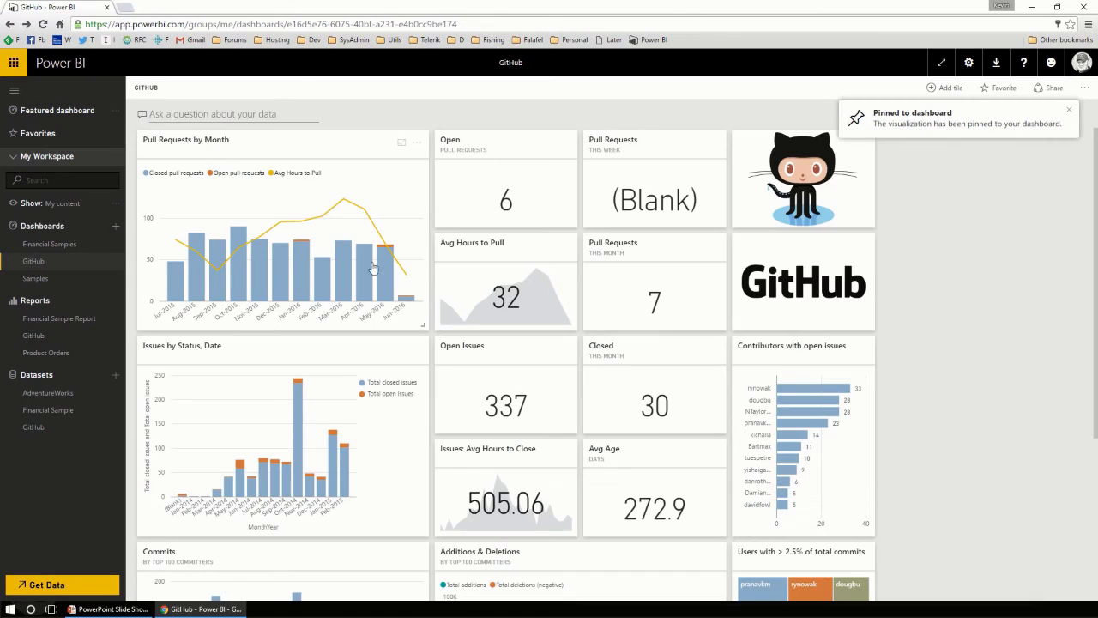
pyautogui.scroll(-3, 497, 248)
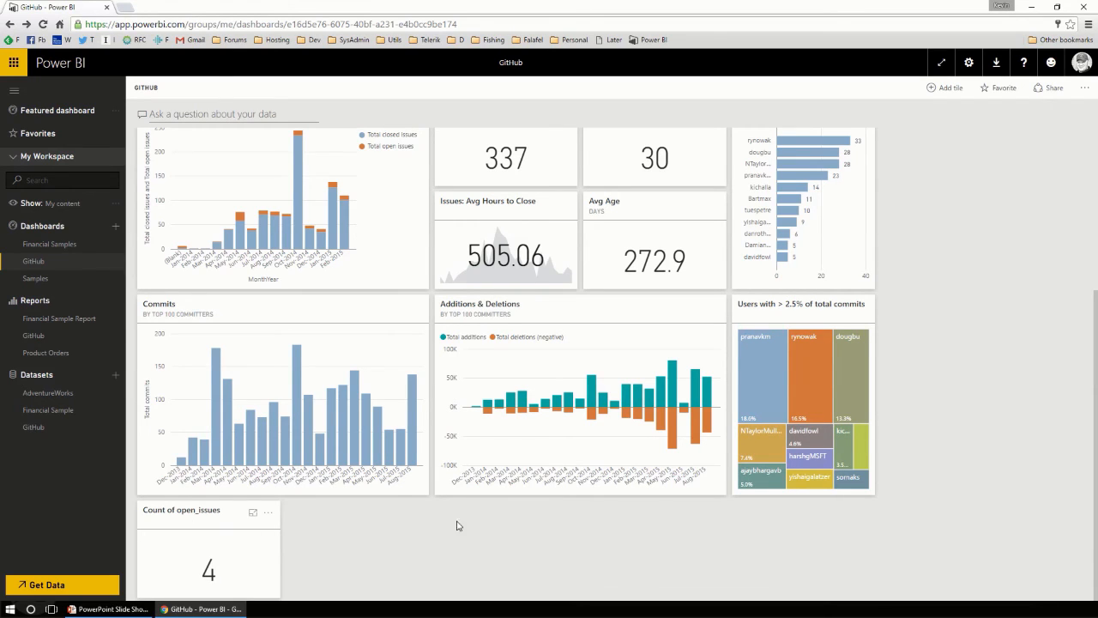
pyautogui.scroll(3, 470, 519)
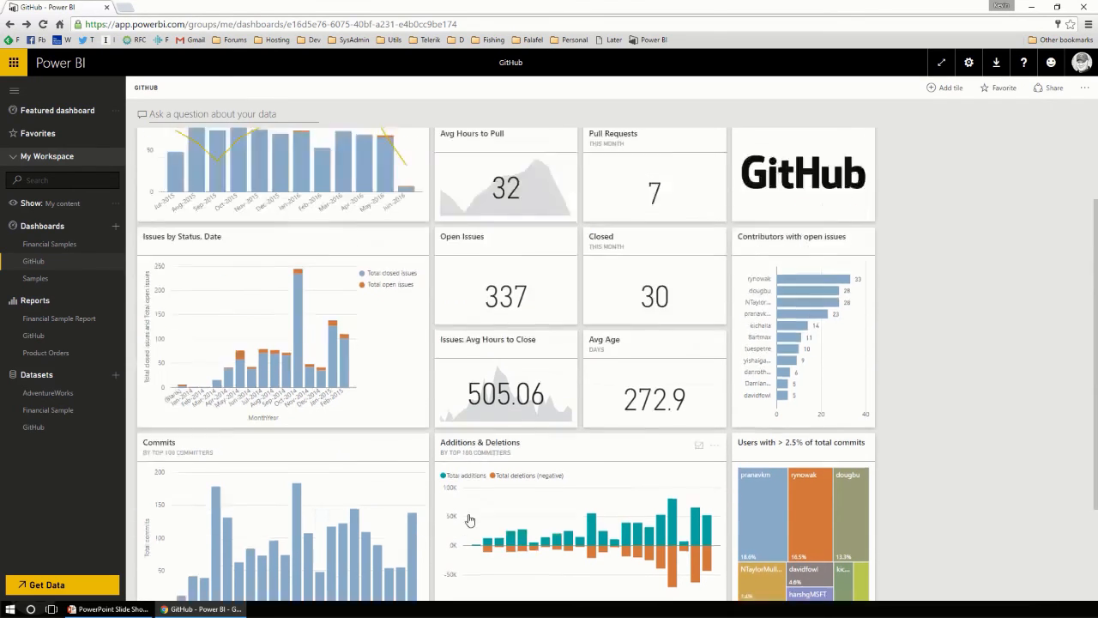
pyautogui.scroll(-3, 469, 519)
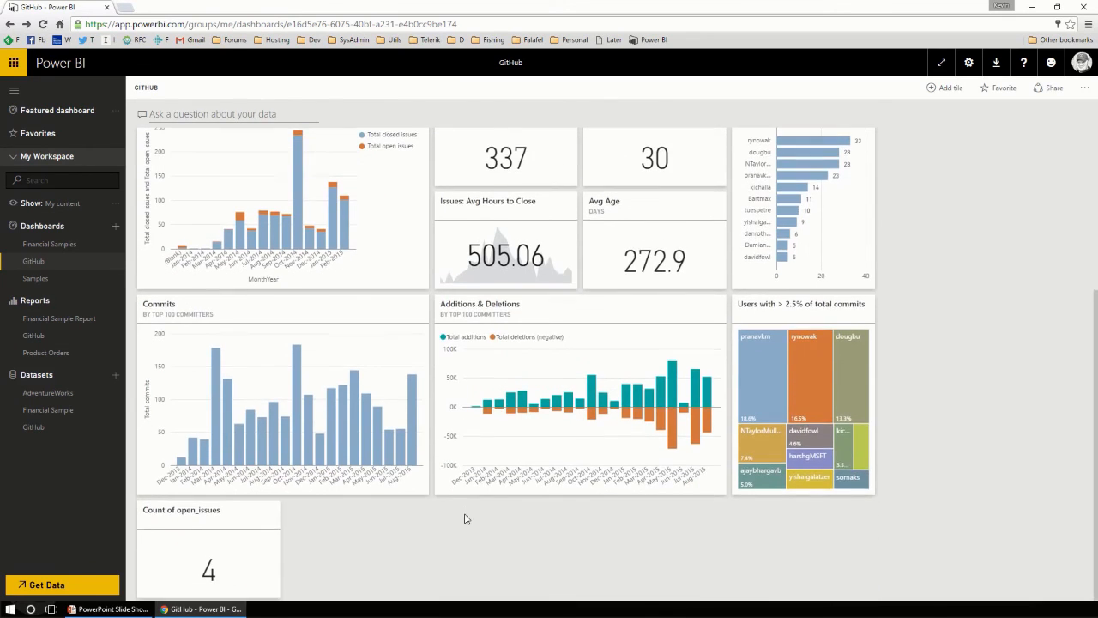
pyautogui.scroll(3, 449, 517)
pyautogui.scroll(-3, 589, 392)
# Step: Open the refresh settings of the GitHub dataset and expand Gateway connection, Data source credentials and Schedule Refresh
pyautogui.click(114, 427)
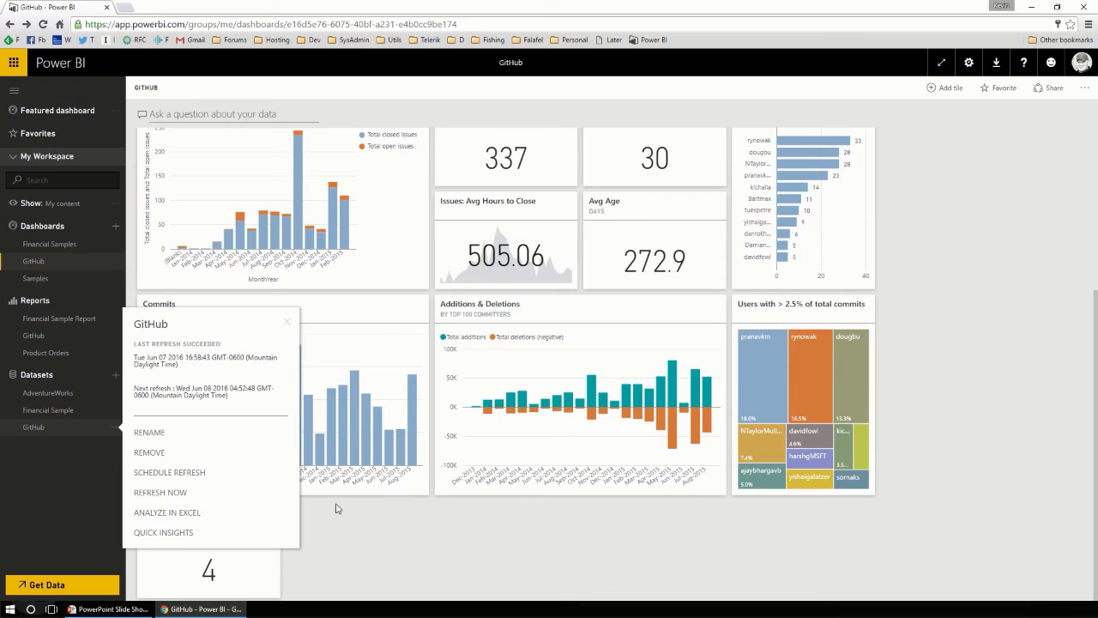
pyautogui.click(198, 478)
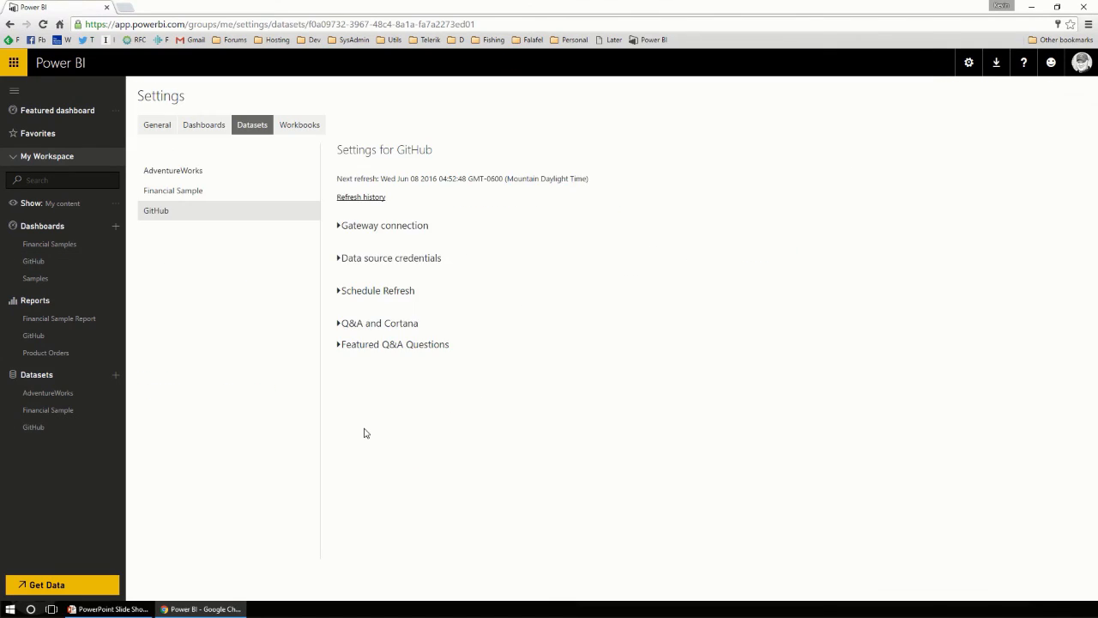
pyautogui.click(341, 228)
pyautogui.click(338, 345)
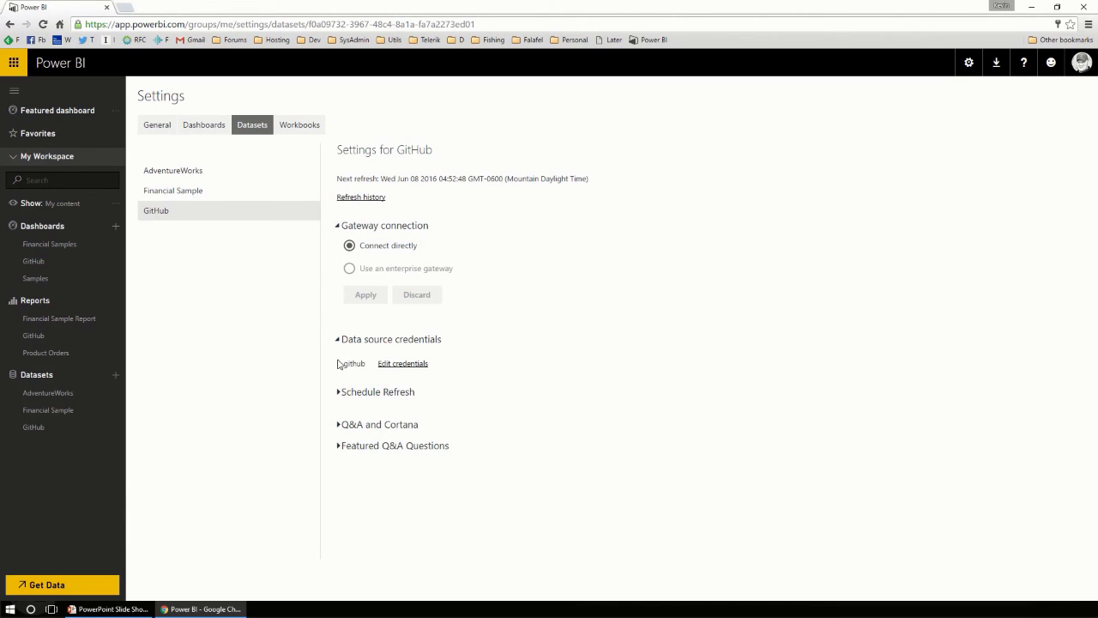
pyautogui.click(337, 347)
pyautogui.click(337, 347)
pyautogui.click(336, 374)
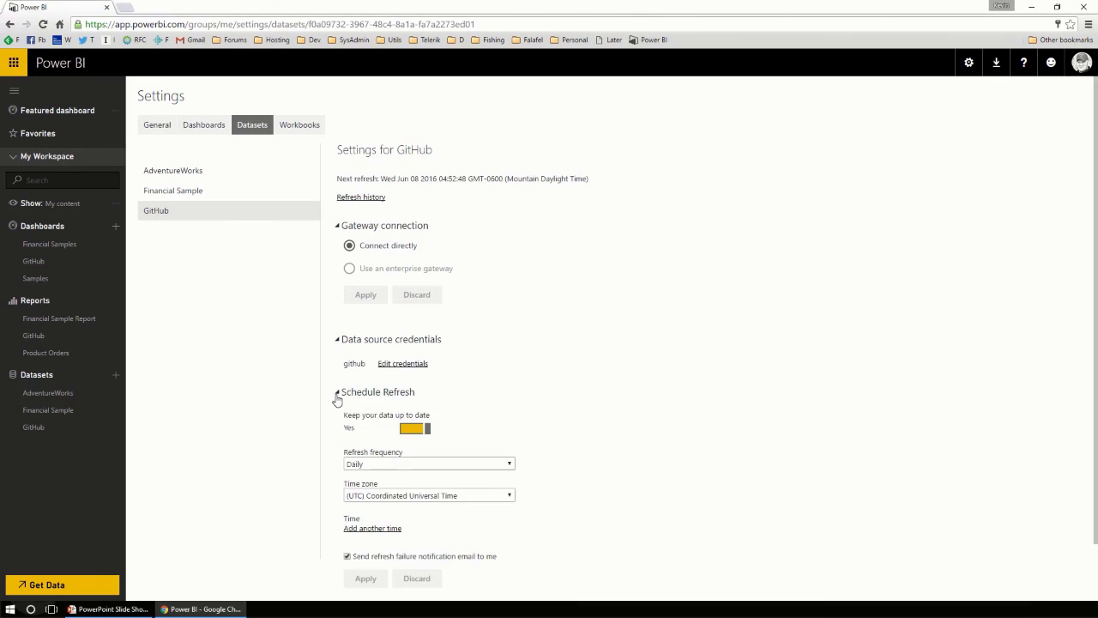
# Step: Collapse the GitHub dataset's Gateway connection and Data source credentials sections and review the available refresh frequency options
pyautogui.scroll(-1, 377, 369)
pyautogui.click(342, 167)
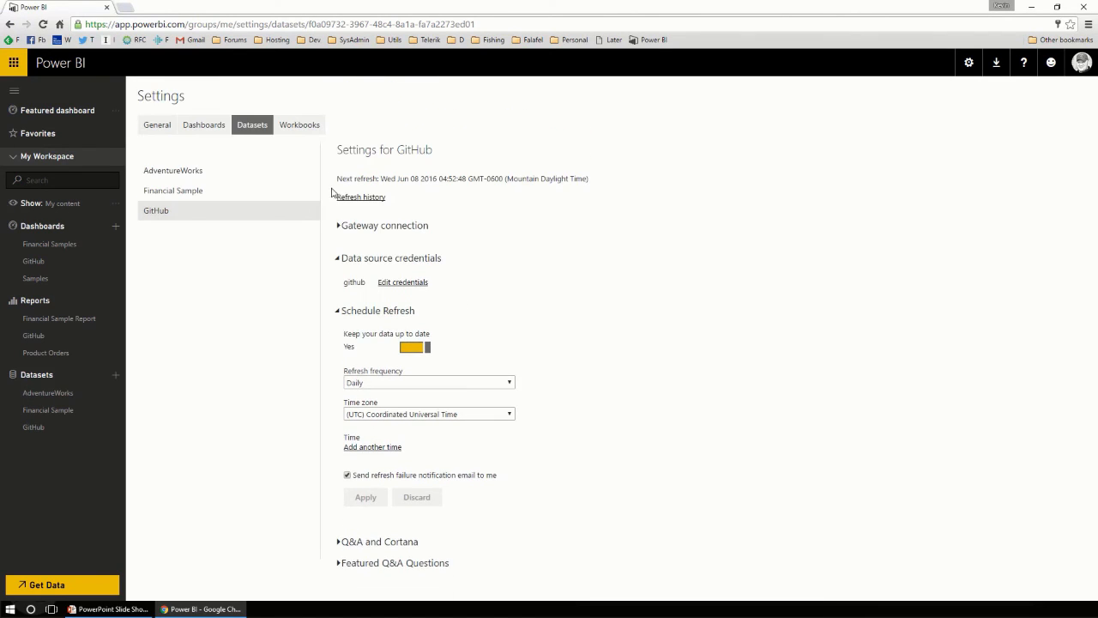
pyautogui.click(340, 257)
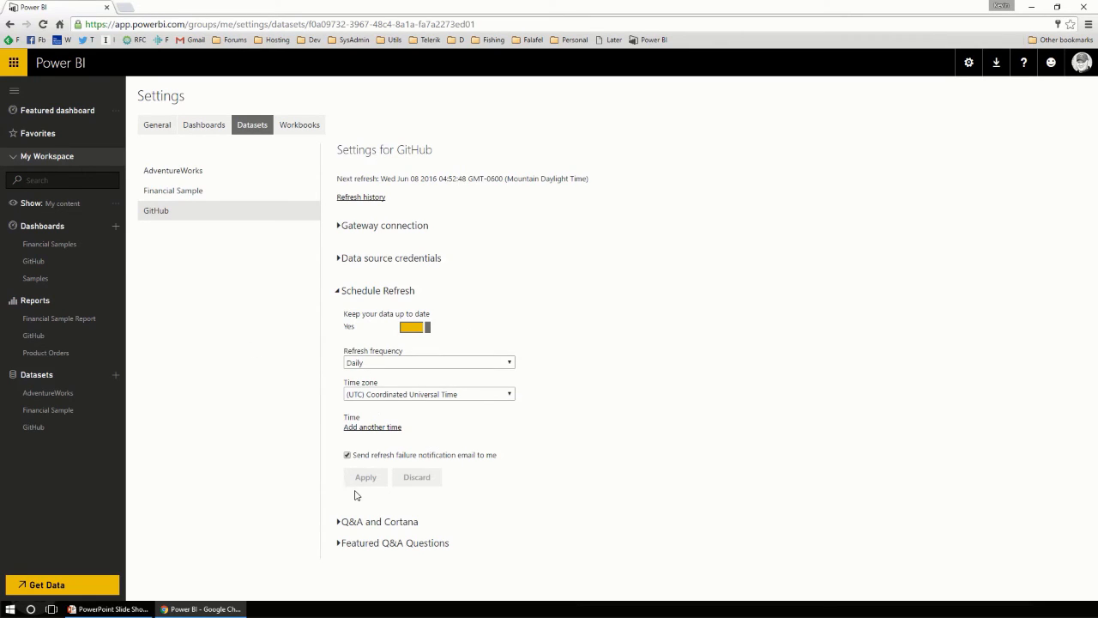
pyautogui.click(359, 361)
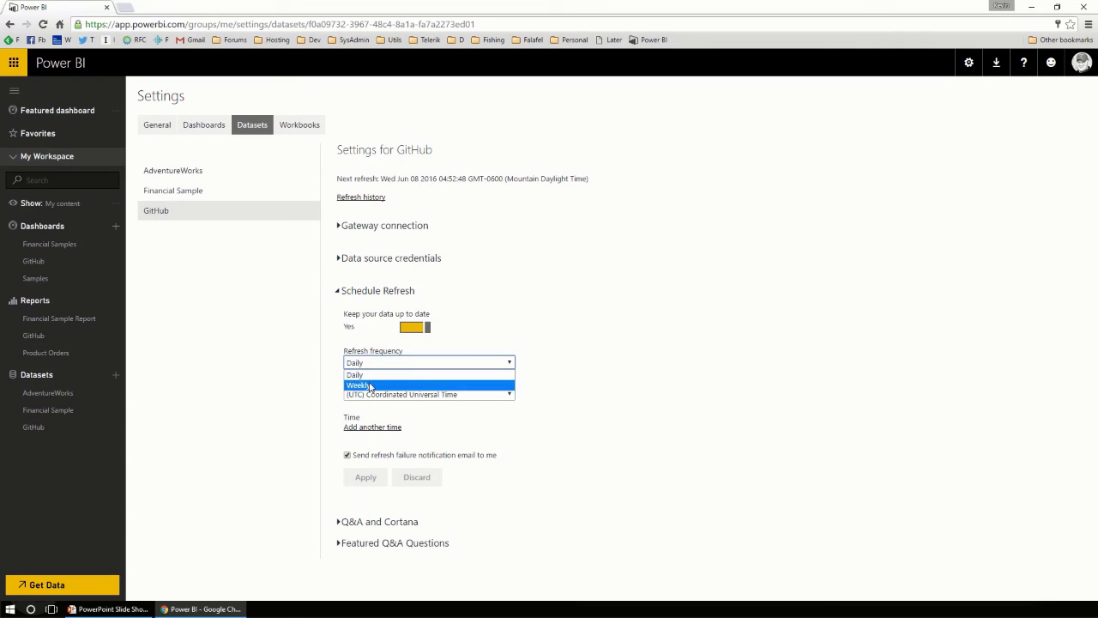
pyautogui.click(606, 383)
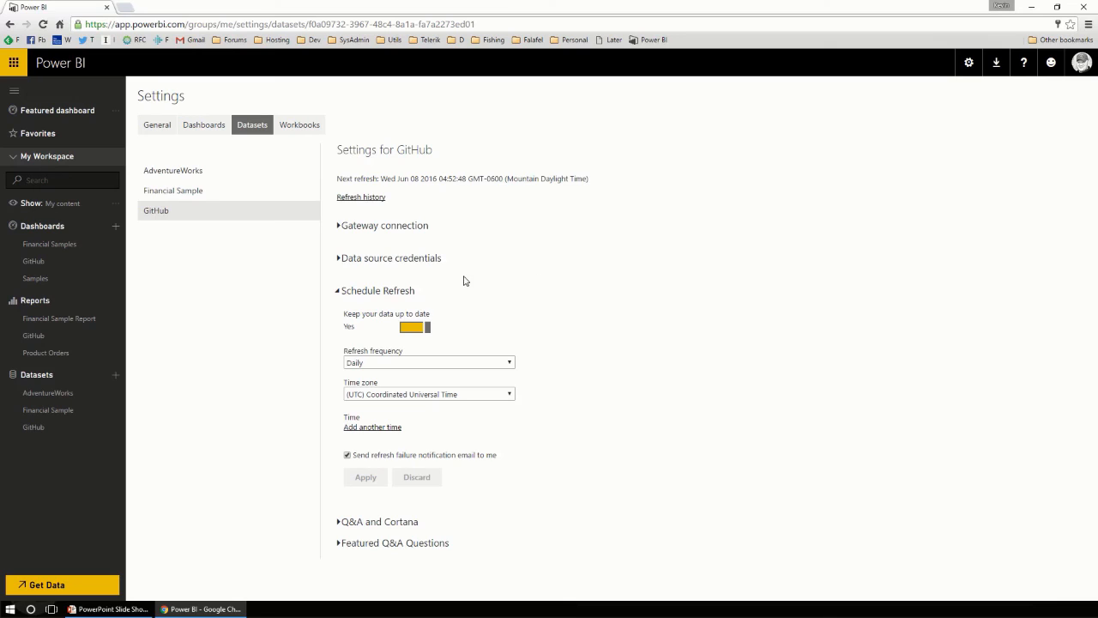
# Step: Review the Financial Sample dataset's Q&A and Cortana and Featured Q&A Questions settings, and check the AdventureWorks dataset's settings
pyautogui.click(188, 199)
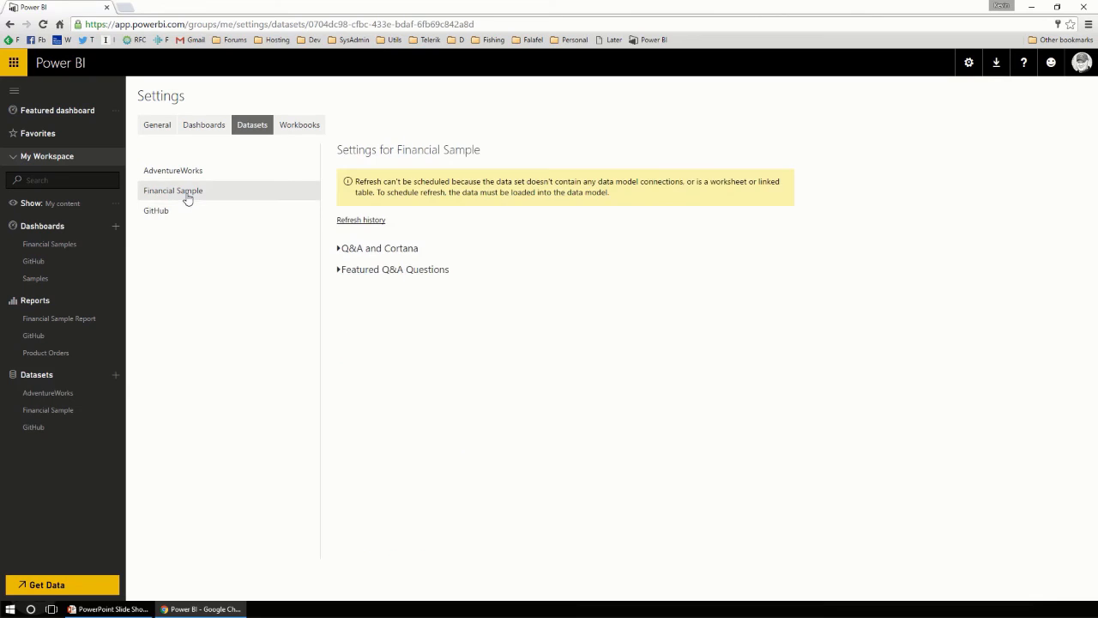
pyautogui.click(338, 270)
pyautogui.click(338, 249)
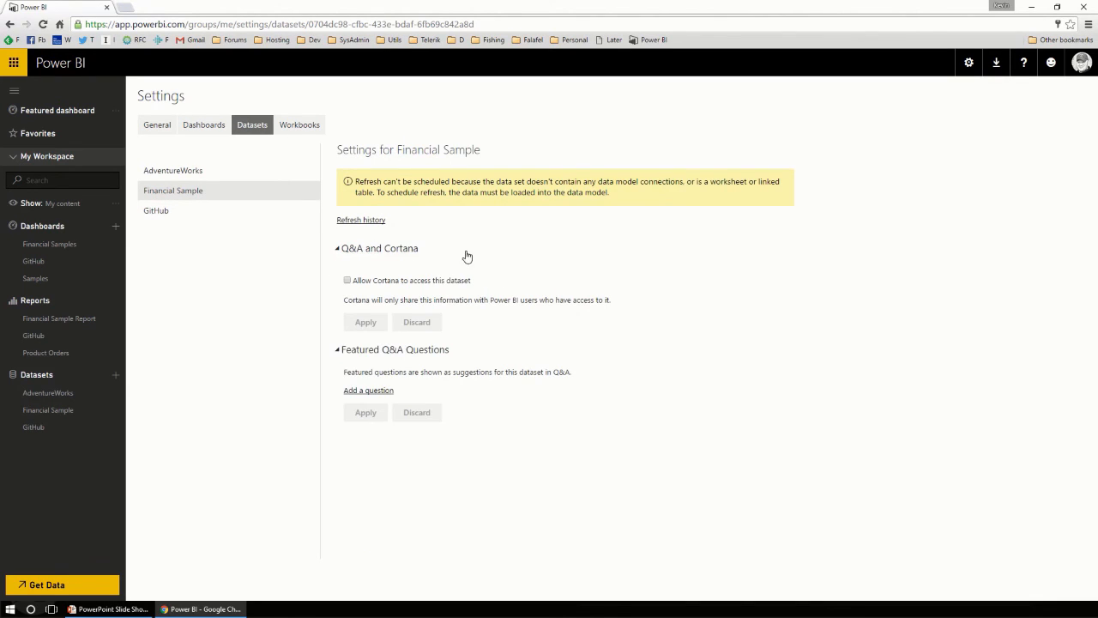
pyautogui.click(196, 174)
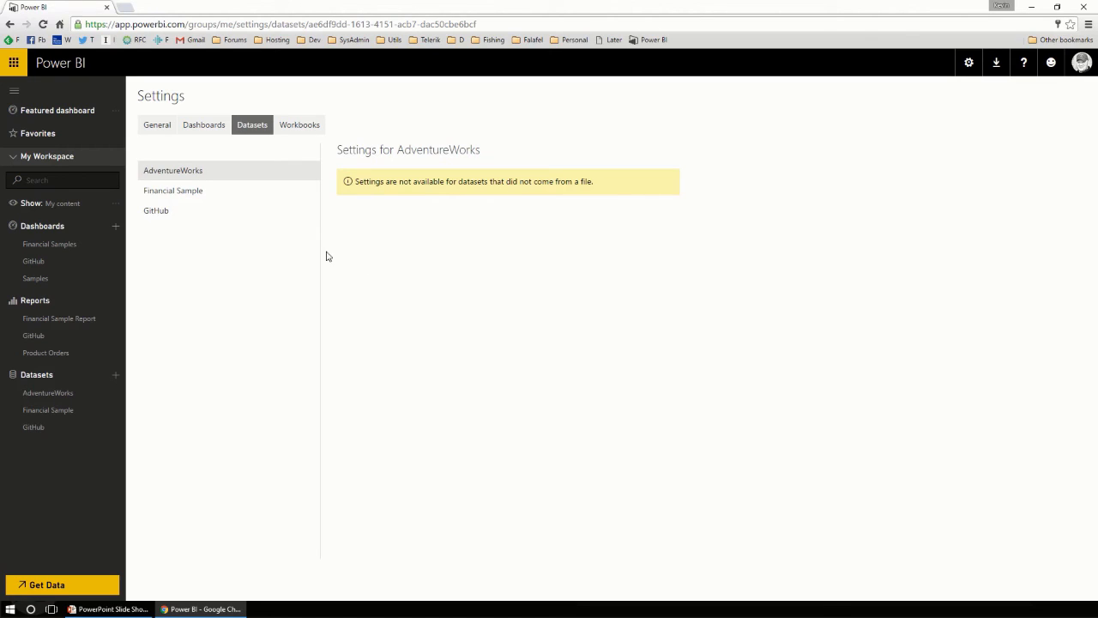
# Step: Leave the settings, run Quick Insights on the Financial Sample dataset and open the generated insights
pyautogui.click(72, 112)
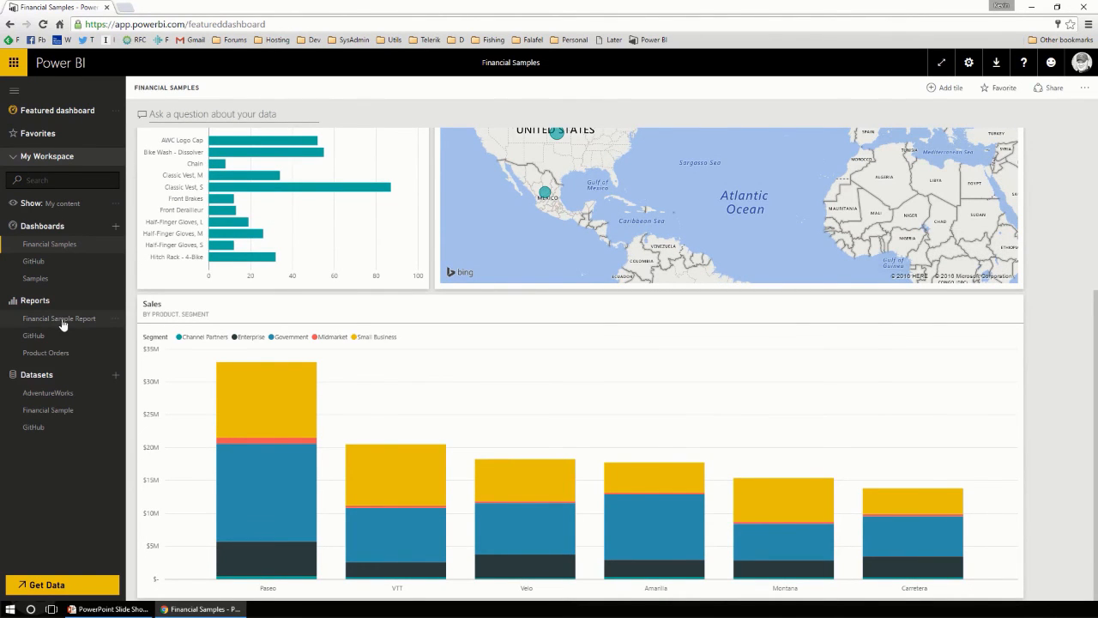
pyautogui.click(76, 433)
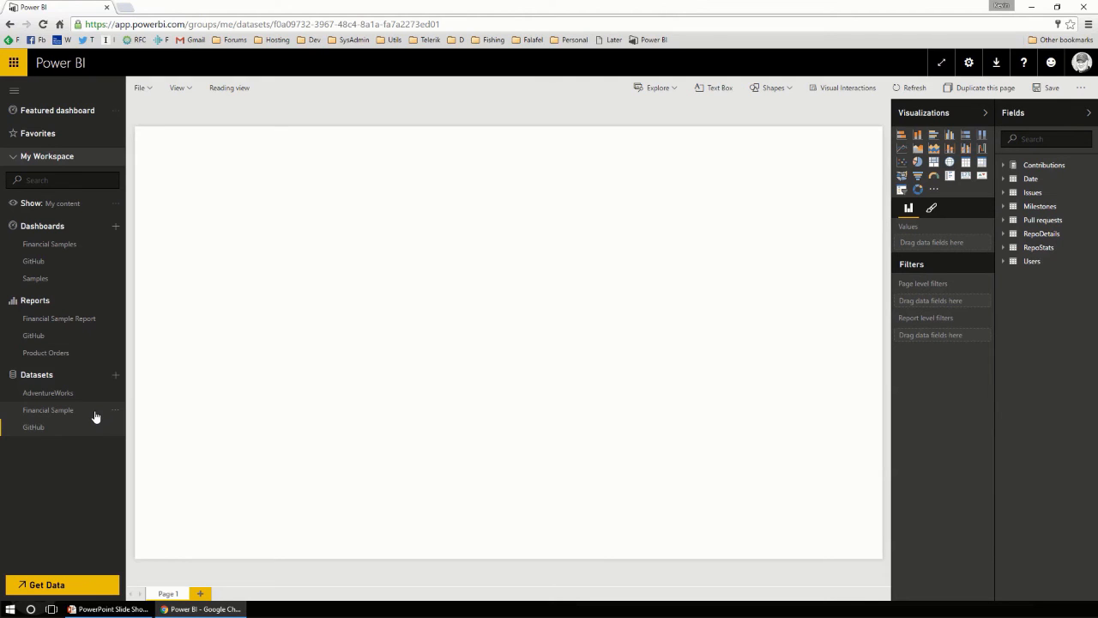
pyautogui.click(113, 413)
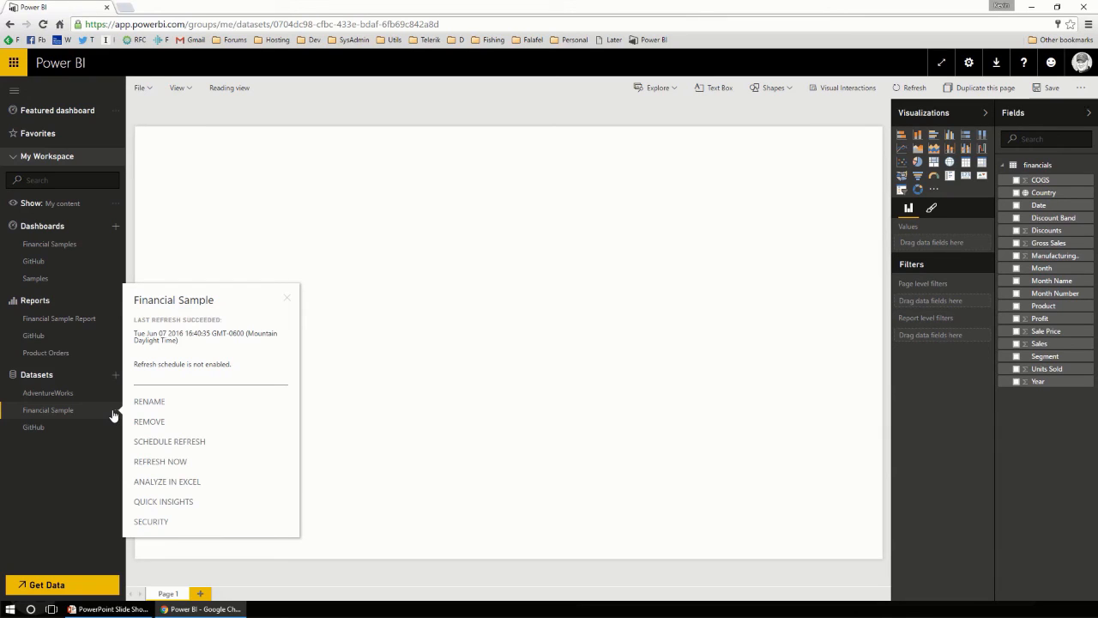
pyautogui.click(166, 505)
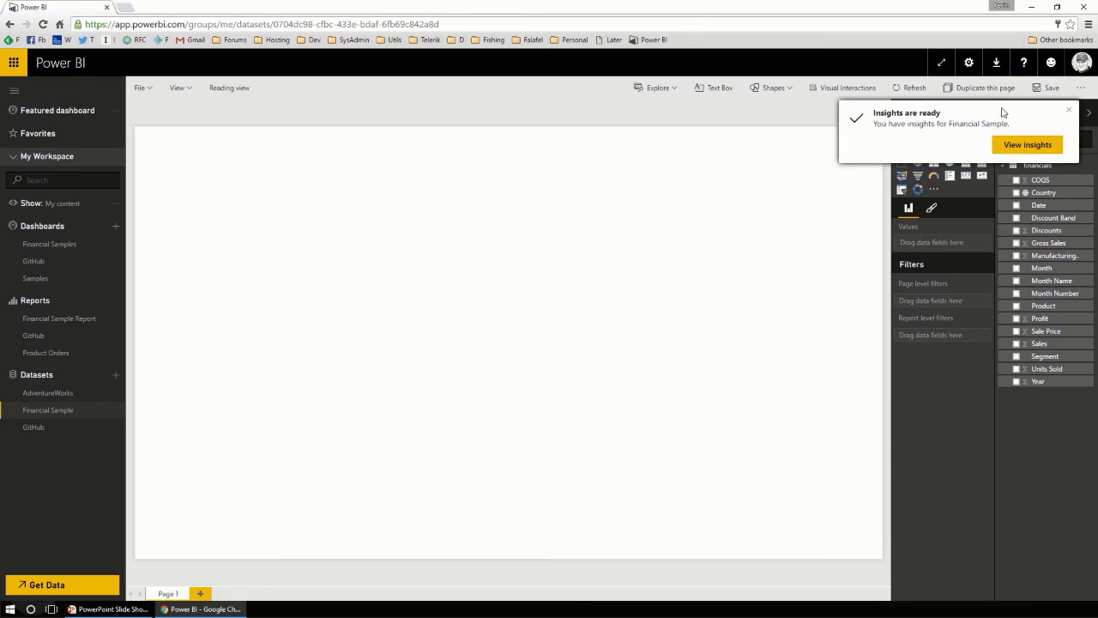
pyautogui.click(1028, 146)
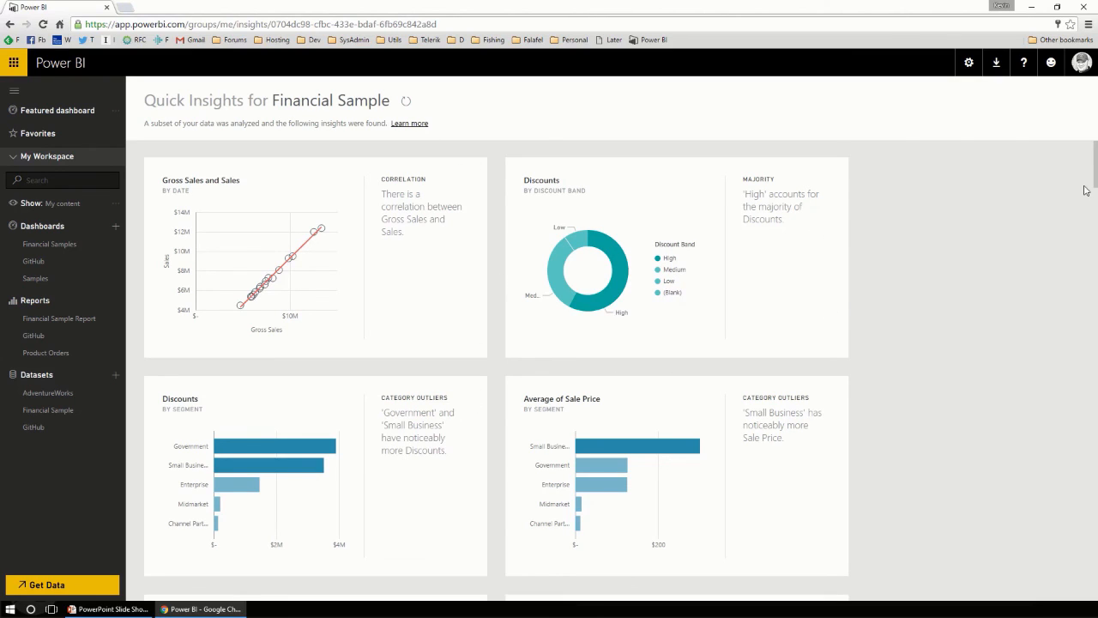
# Step: View the Discounts by Discount Band insight in focus mode and return to the Financial Sample insights
pyautogui.moveTo(1095, 170); pyautogui.dragTo(1090, 185)
pyautogui.click(764, 241)
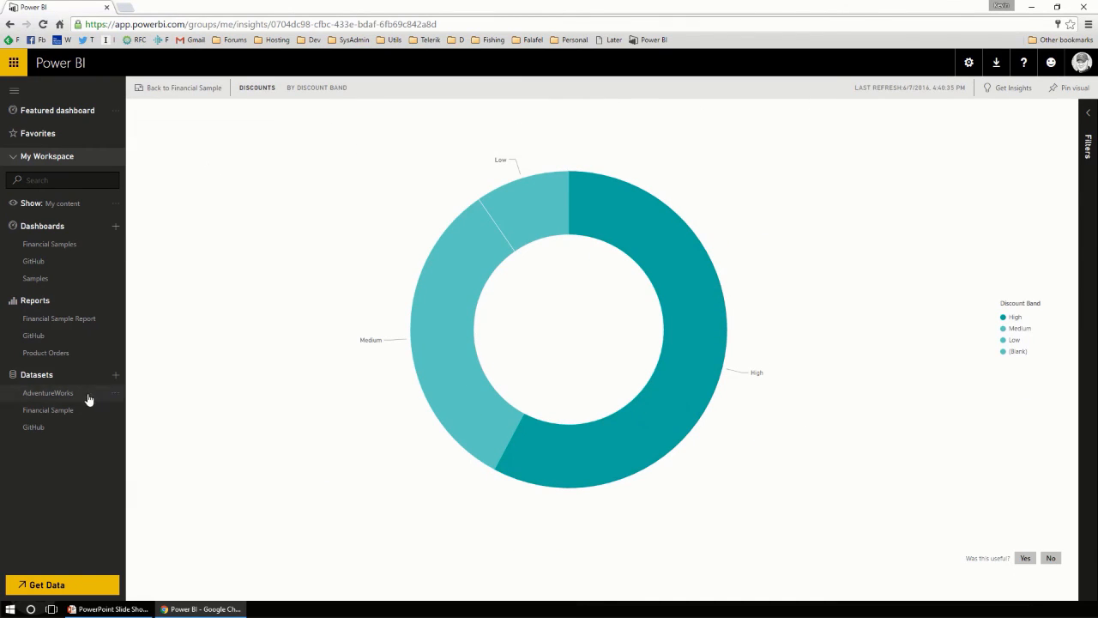
pyautogui.click(203, 89)
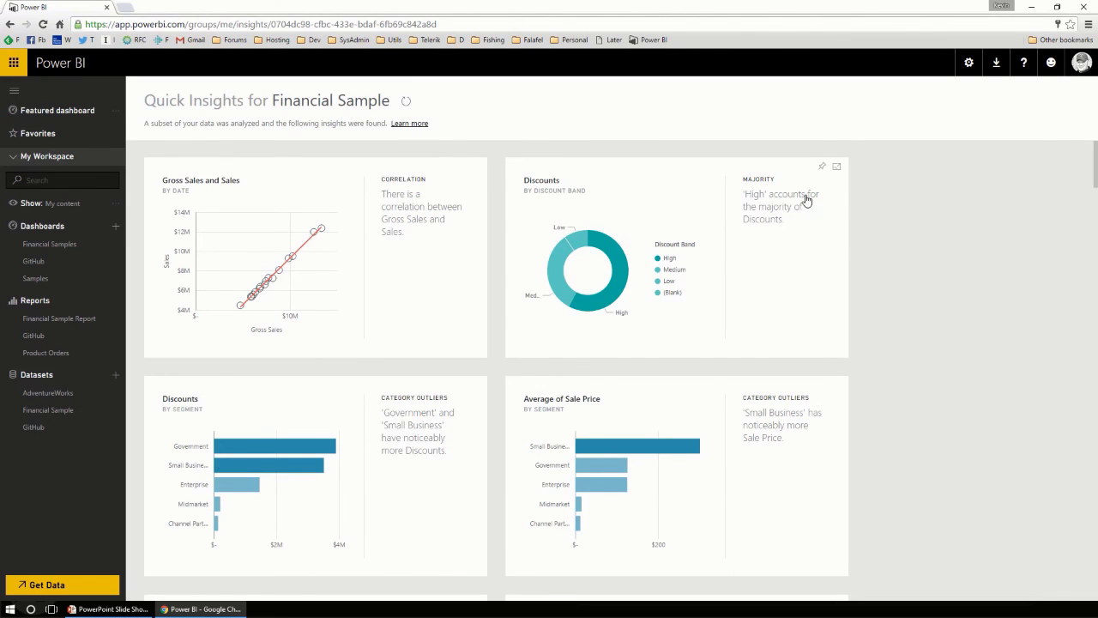
# Step: Examine the Quick Insights cards for Financial Sample, including the correlation, majority and category outlier charts
pyautogui.scroll(-1, 927, 339)
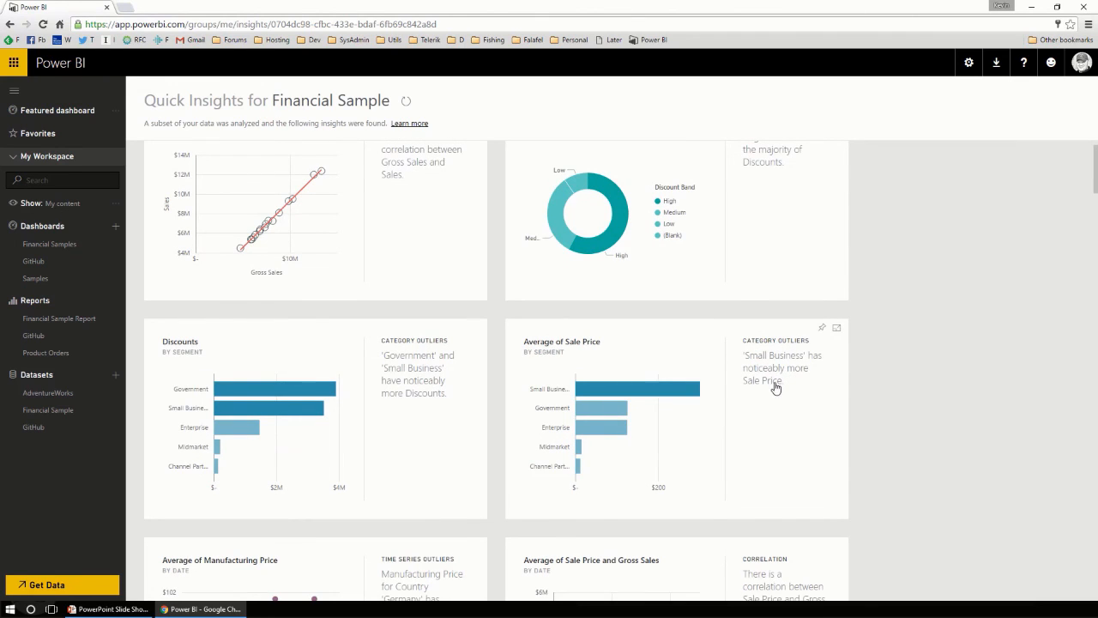
pyautogui.scroll(-2, 777, 389)
pyautogui.scroll(-4, 779, 390)
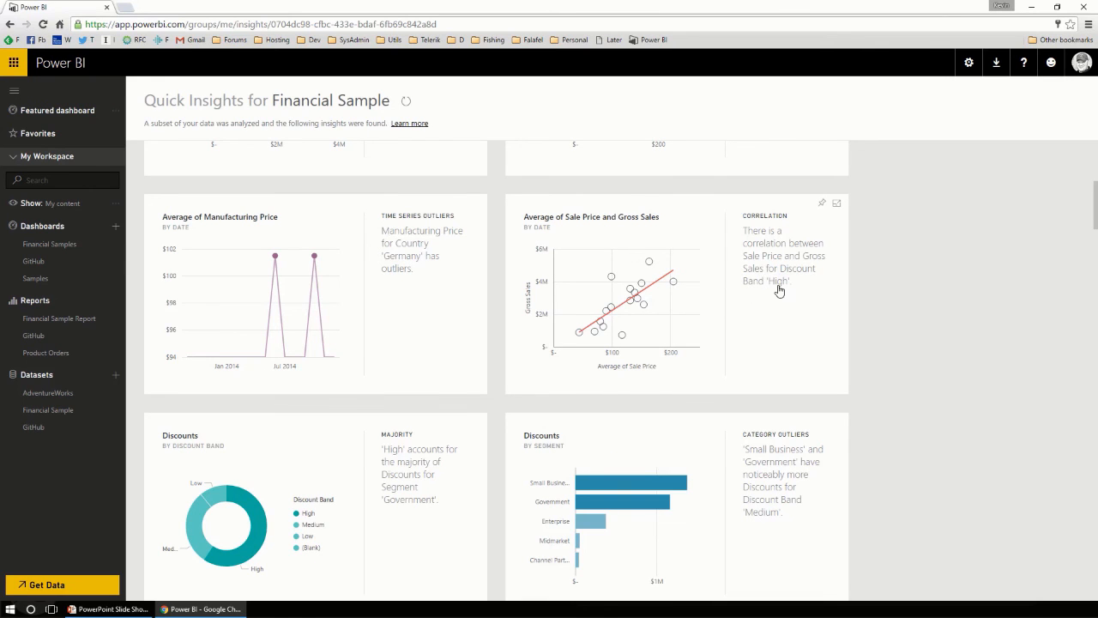
pyautogui.scroll(-2, 749, 287)
pyautogui.scroll(-4, 478, 311)
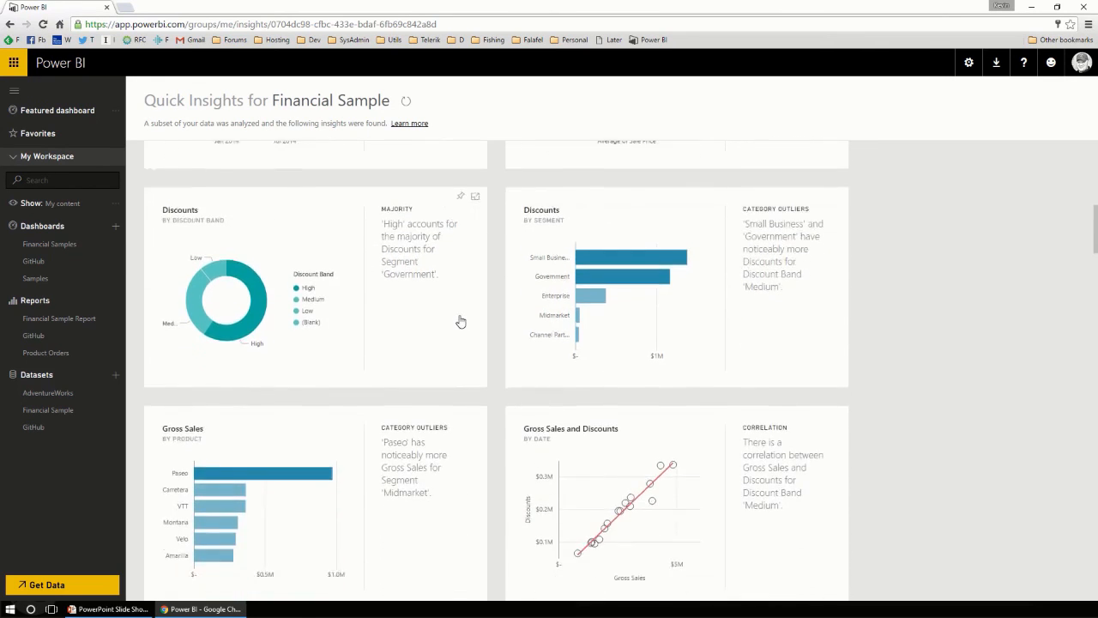
pyautogui.scroll(-15, 459, 320)
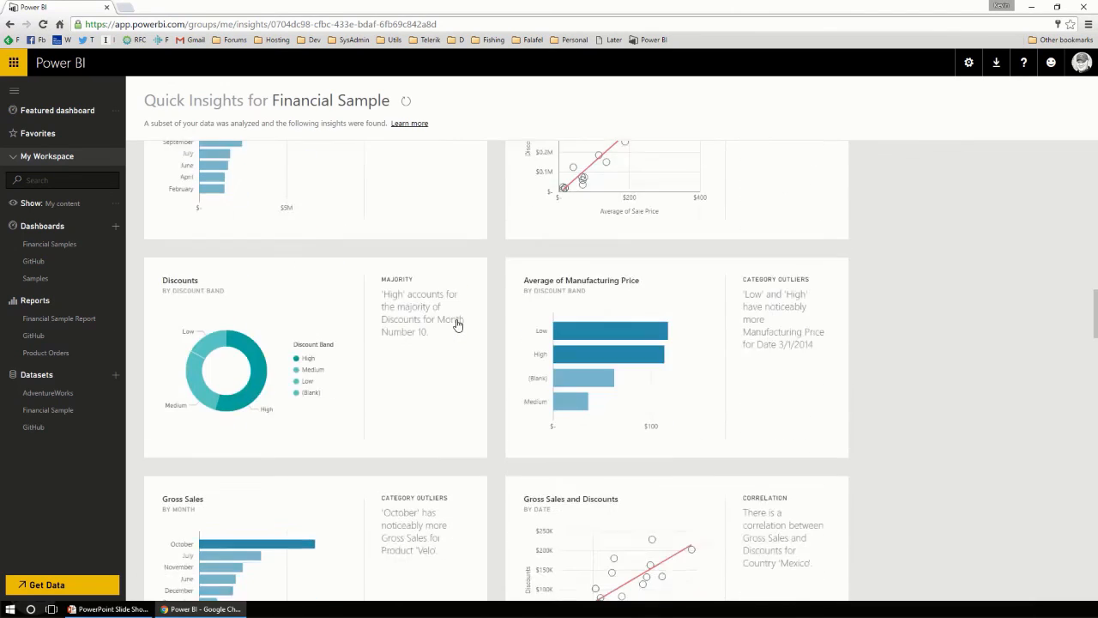
pyautogui.scroll(-6, 458, 324)
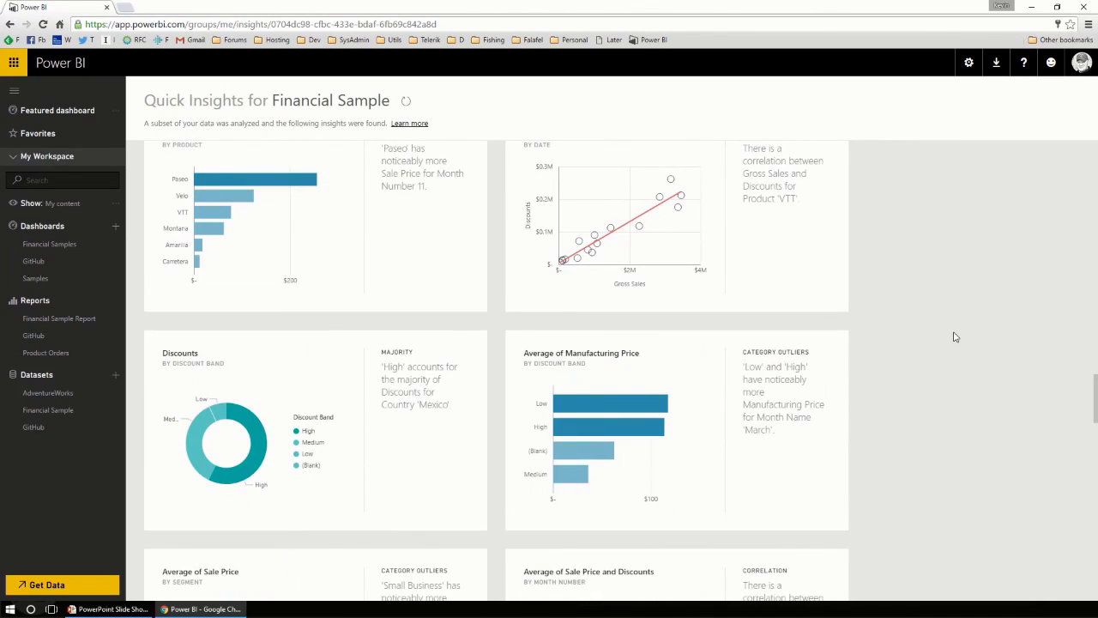
pyautogui.scroll(-2, 955, 341)
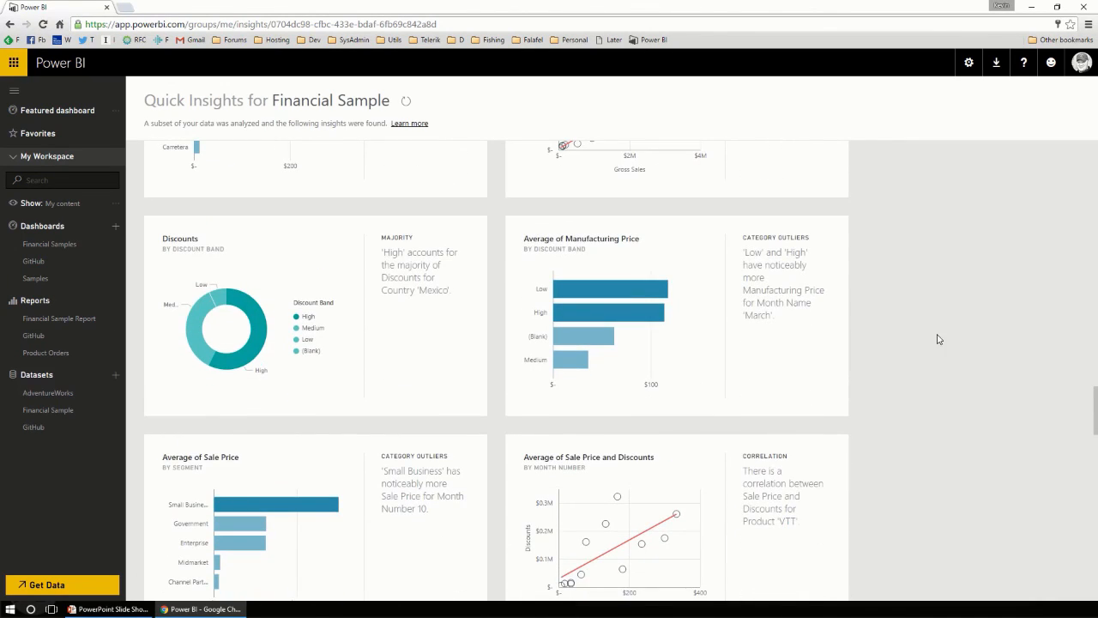
pyautogui.scroll(-1, 936, 337)
pyautogui.scroll(-2, 935, 335)
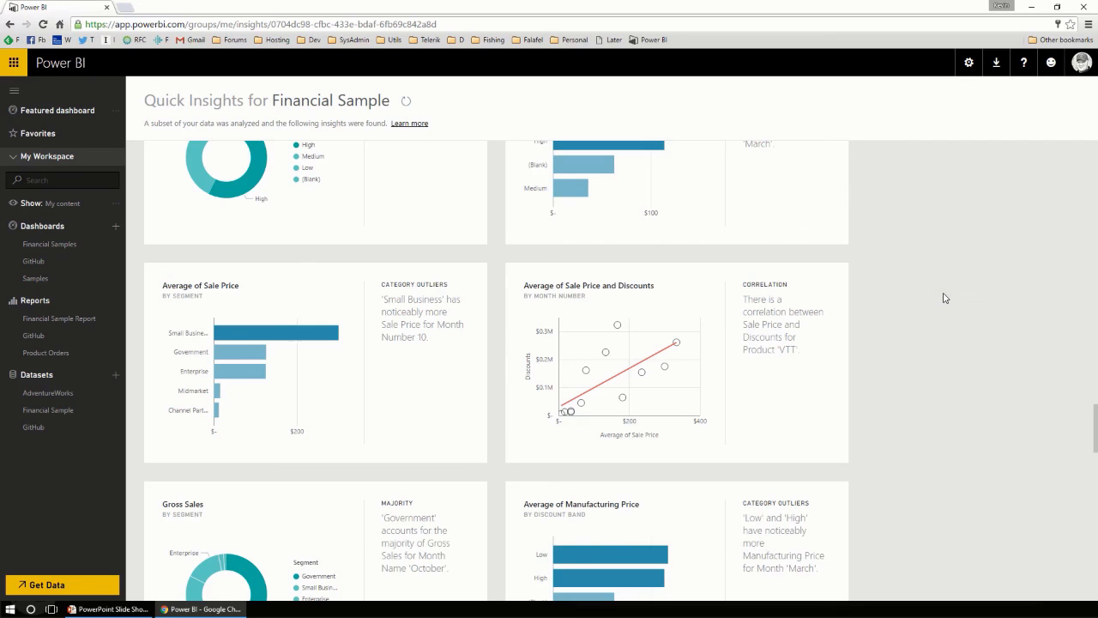
pyautogui.scroll(-1, 946, 298)
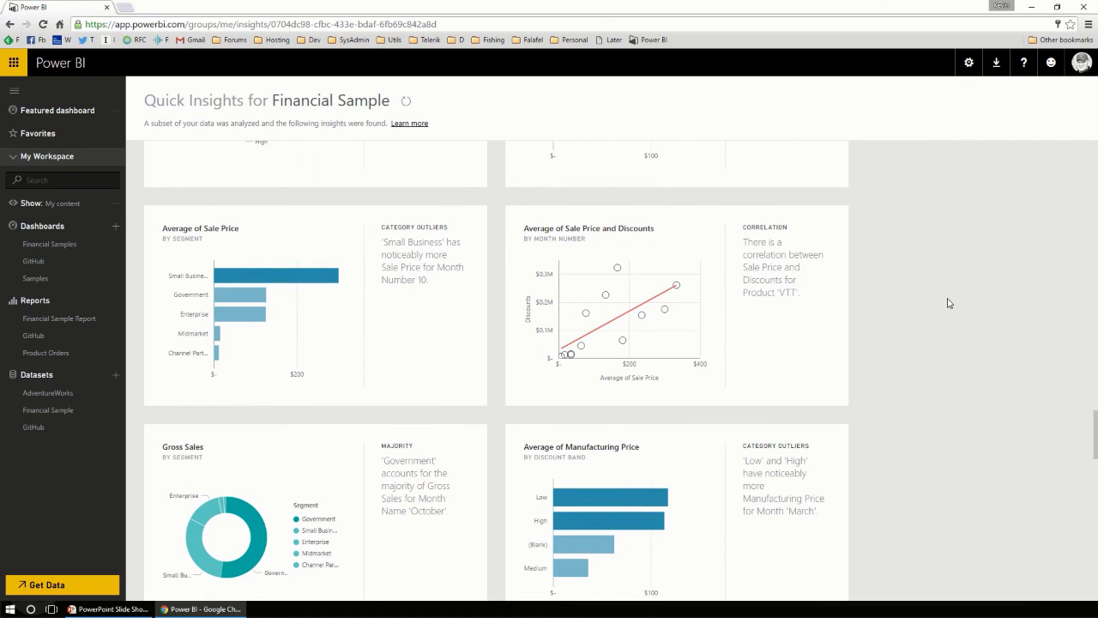
pyautogui.scroll(2, 958, 299)
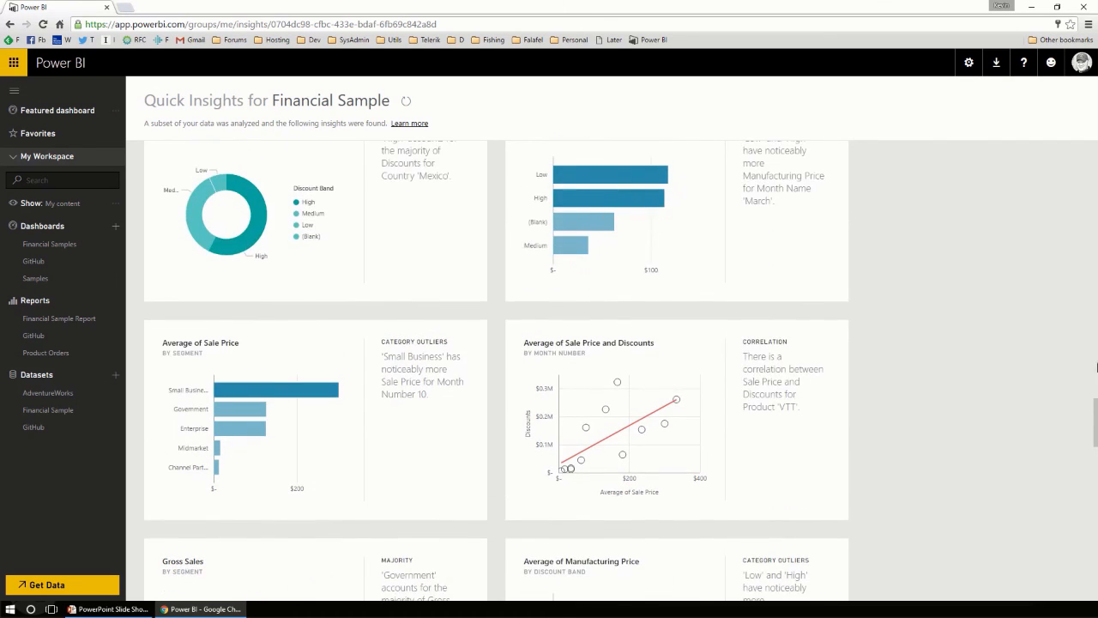
pyautogui.scroll(5, 1096, 434)
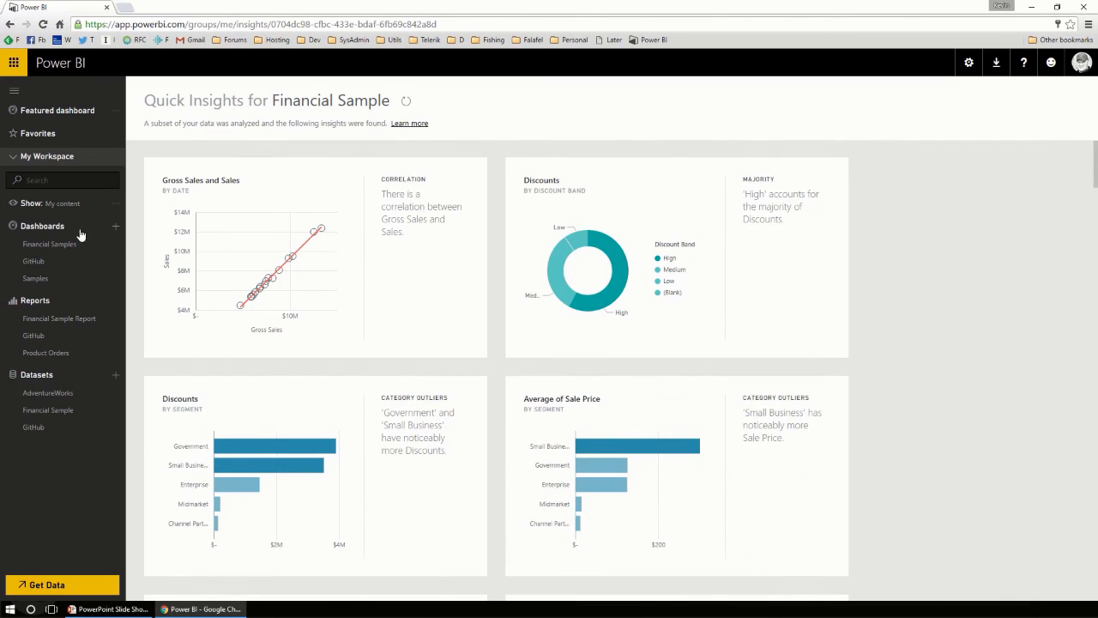
# Step: Open the Financial Samples dashboard and filter the workspace content to Shared with me
pyautogui.click(52, 244)
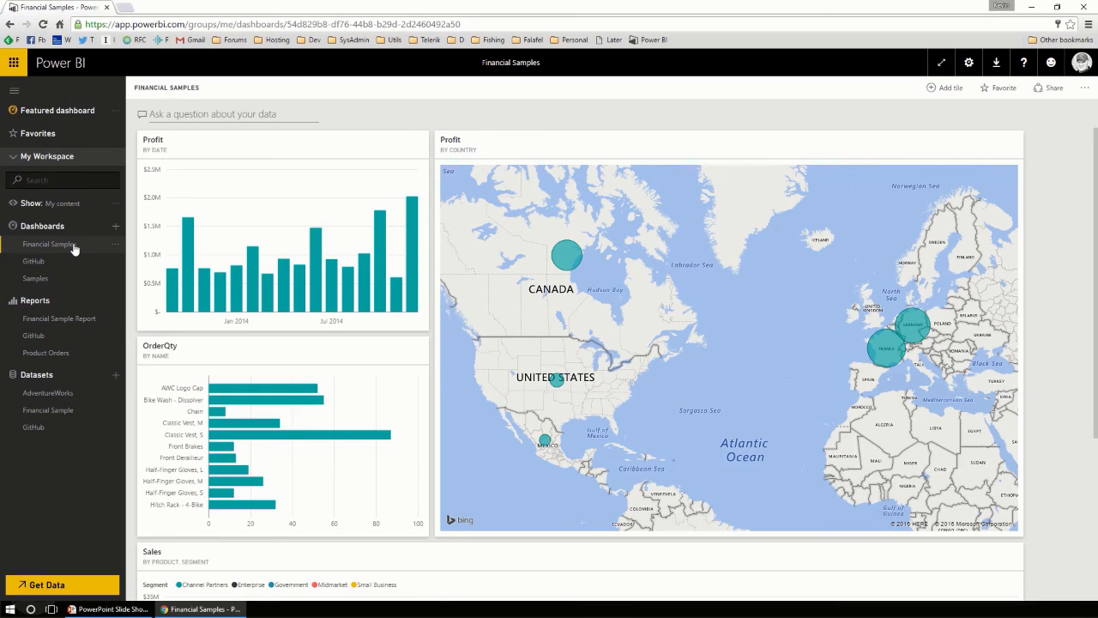
pyautogui.click(113, 204)
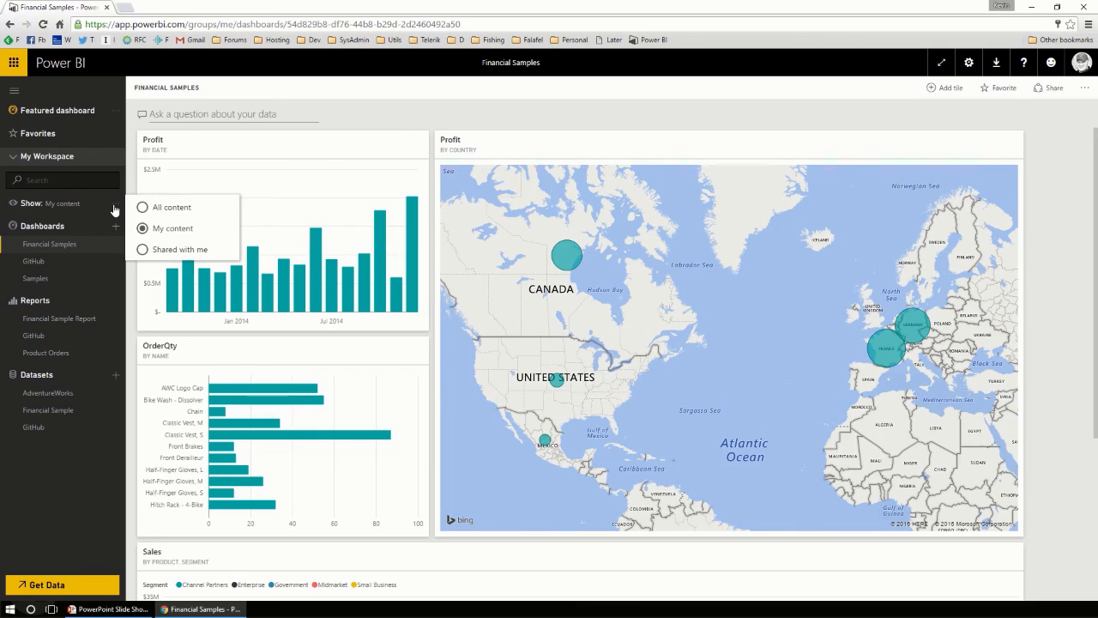
pyautogui.click(144, 250)
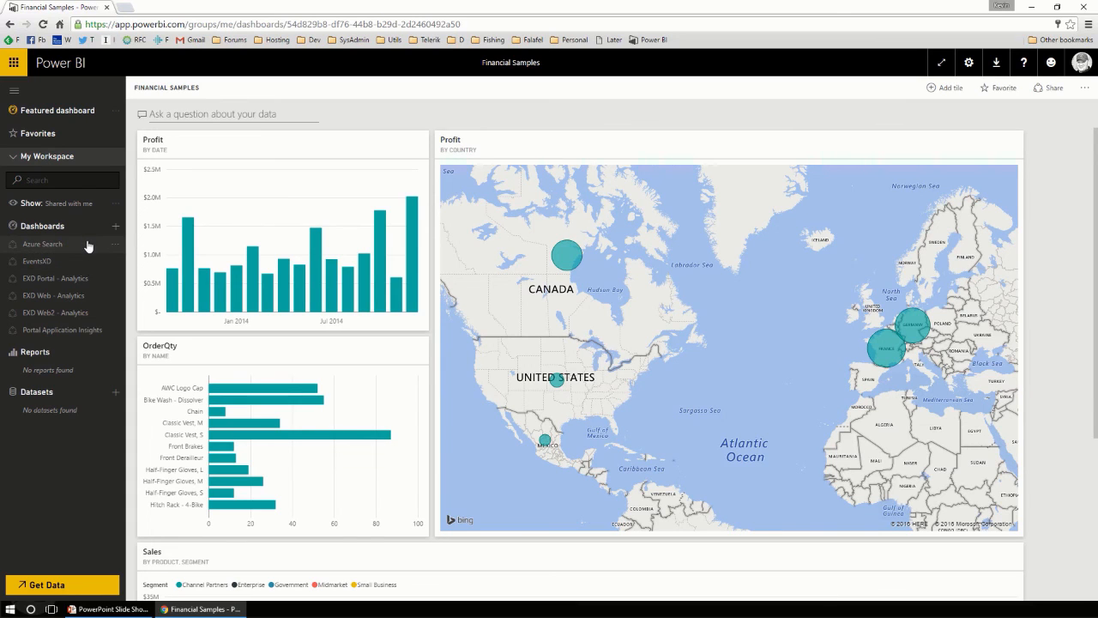
# Step: Open the shared EXD Web - Analytics dashboard and examine its site traffic, sessions, browser, page load and page view tiles
pyautogui.click(63, 297)
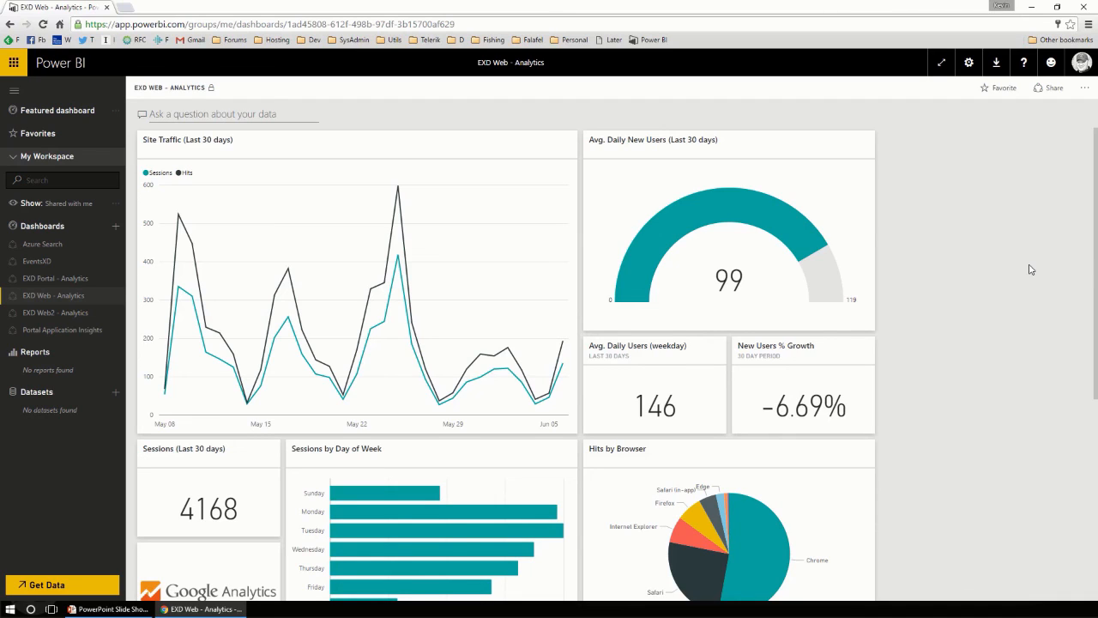
pyautogui.scroll(-1, 923, 279)
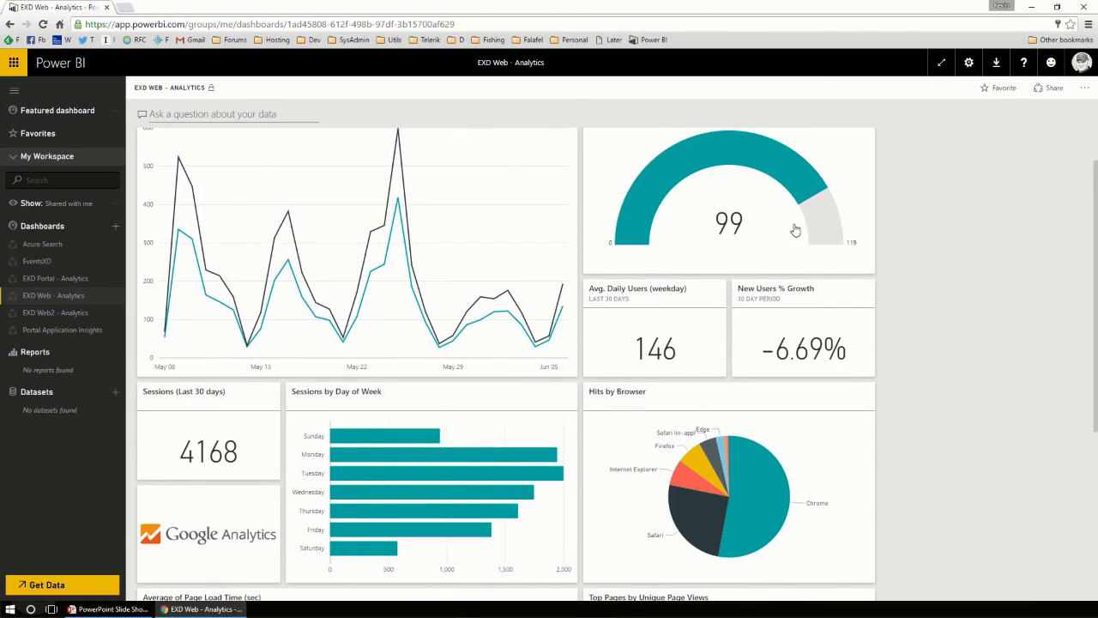
pyautogui.scroll(-1, 964, 239)
pyautogui.scroll(3, 429, 235)
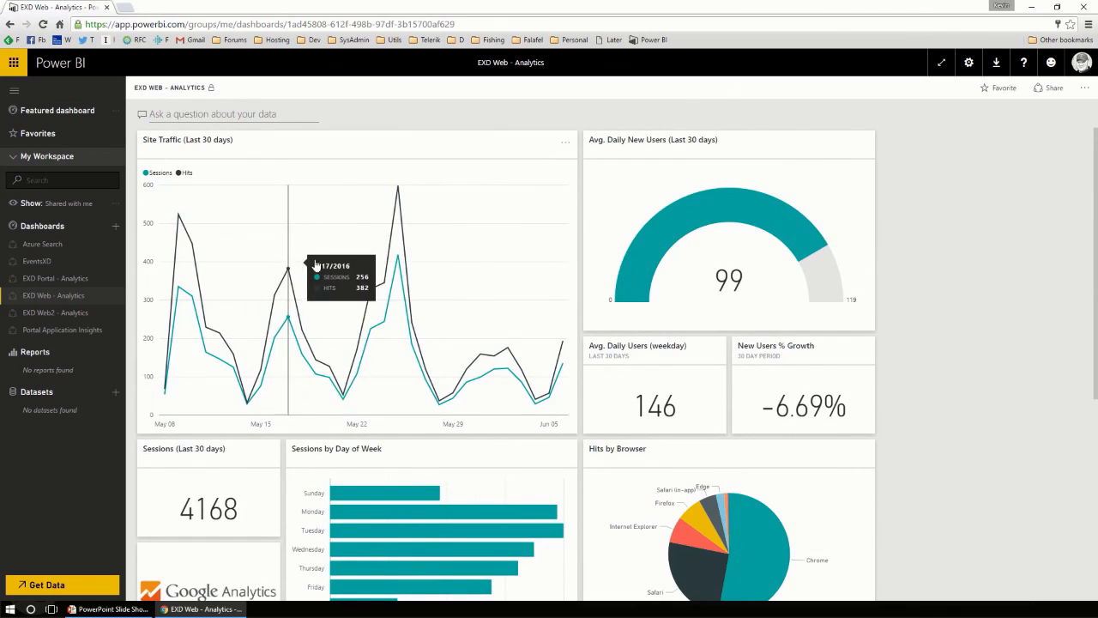
pyautogui.scroll(-2, 371, 274)
pyautogui.scroll(-2, 370, 275)
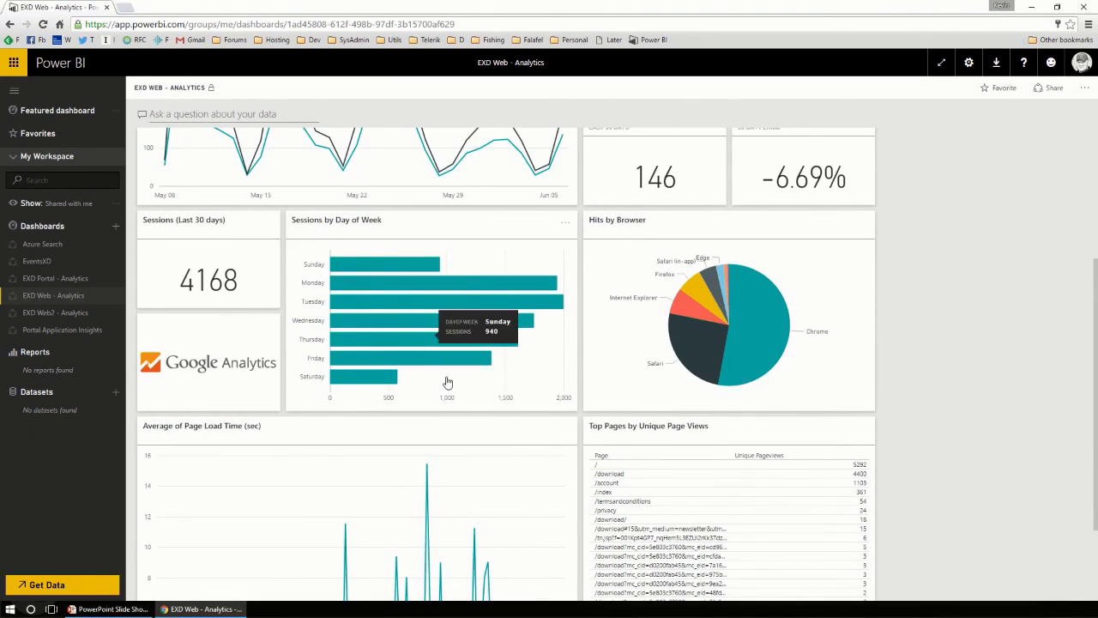
pyautogui.scroll(-3, 944, 356)
pyautogui.scroll(2, 823, 252)
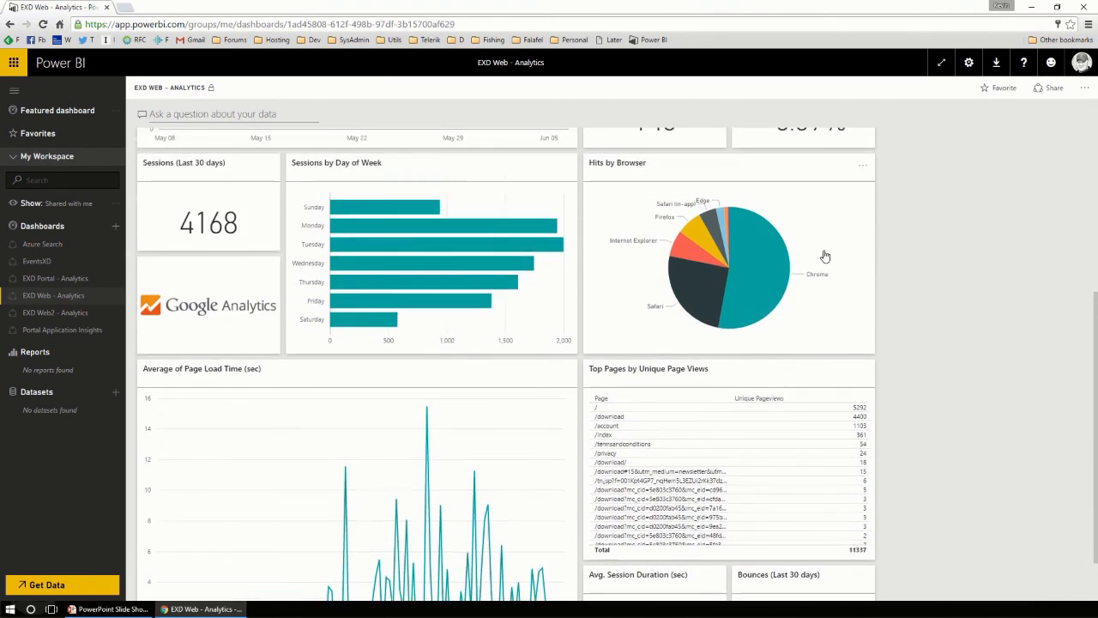
pyautogui.scroll(-1, 802, 319)
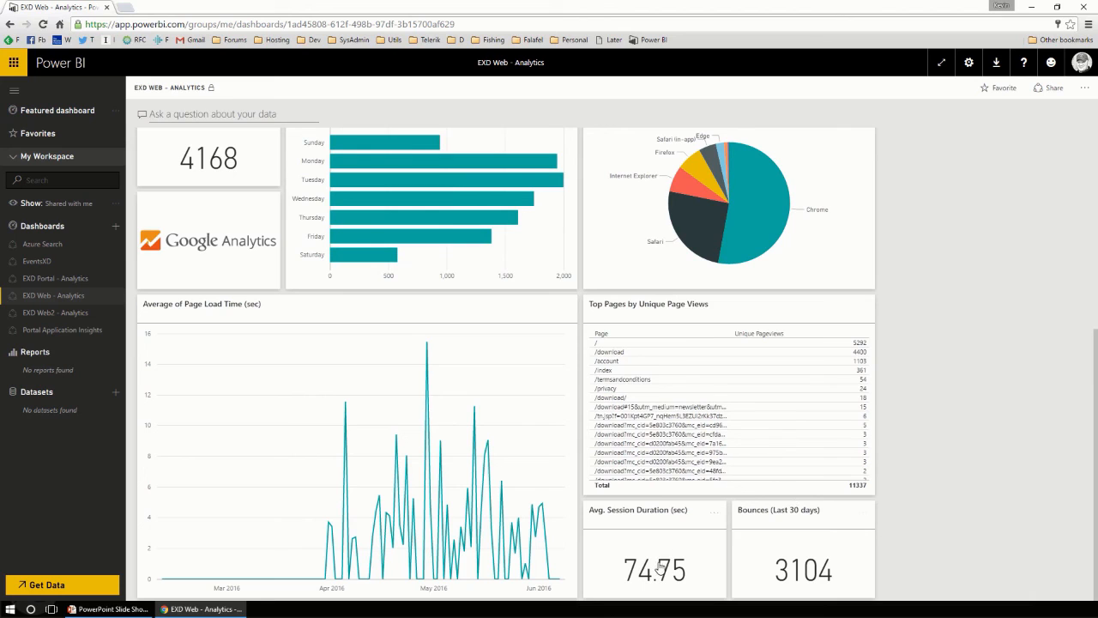
pyautogui.scroll(5, 932, 470)
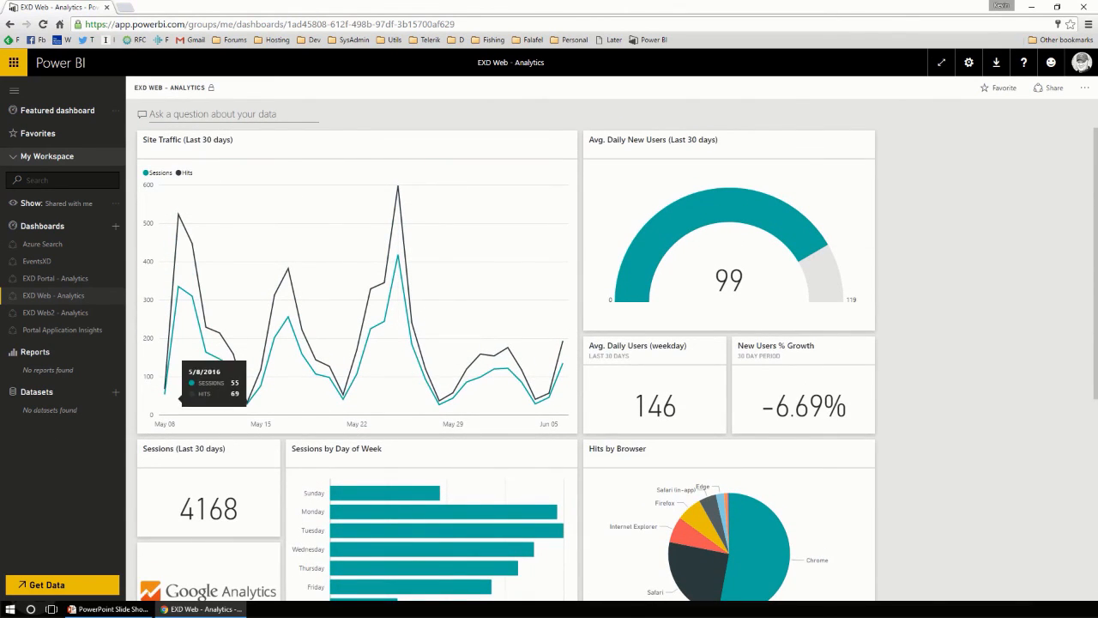
# Step: Open the shared Portal Application Insights dashboard and examine its users, page views, sessions and browser version tiles
pyautogui.click(61, 330)
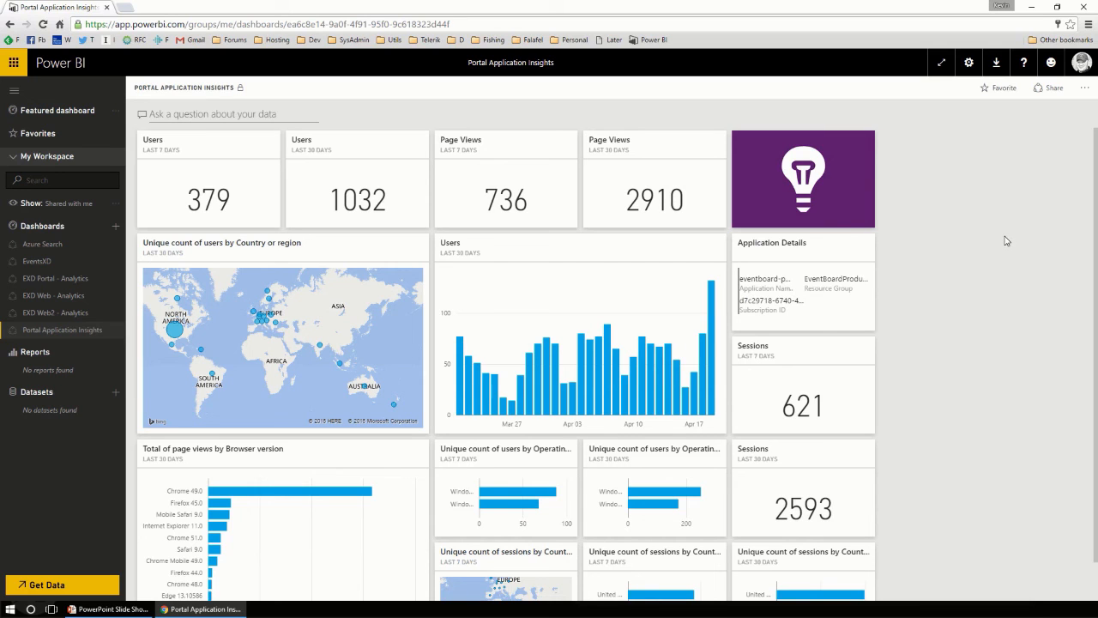
pyautogui.scroll(-1, 1006, 238)
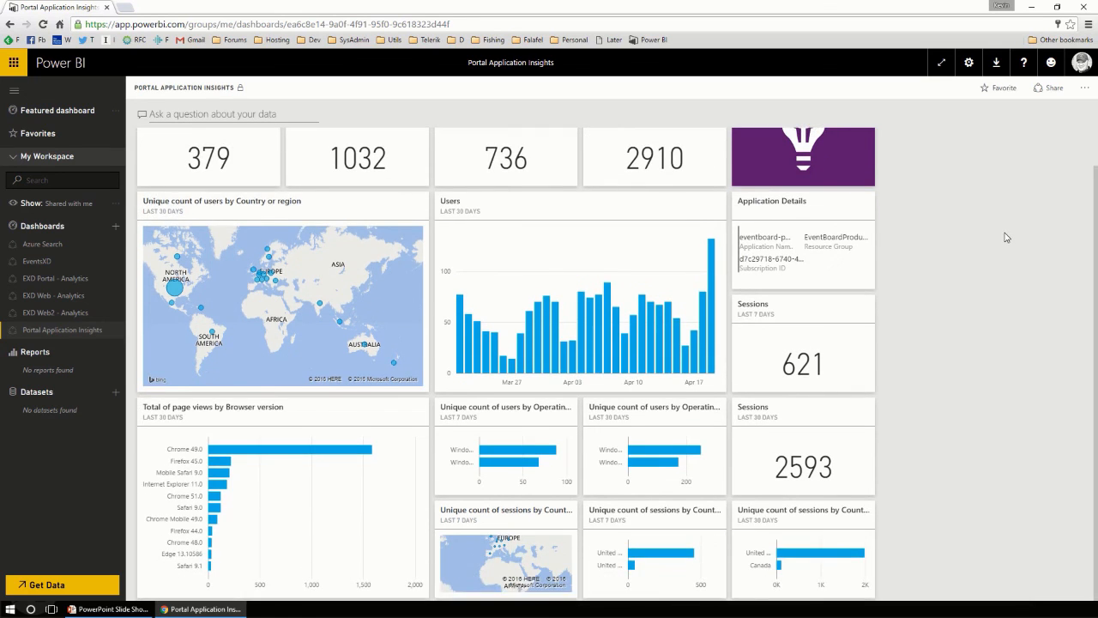
pyautogui.scroll(1, 1008, 236)
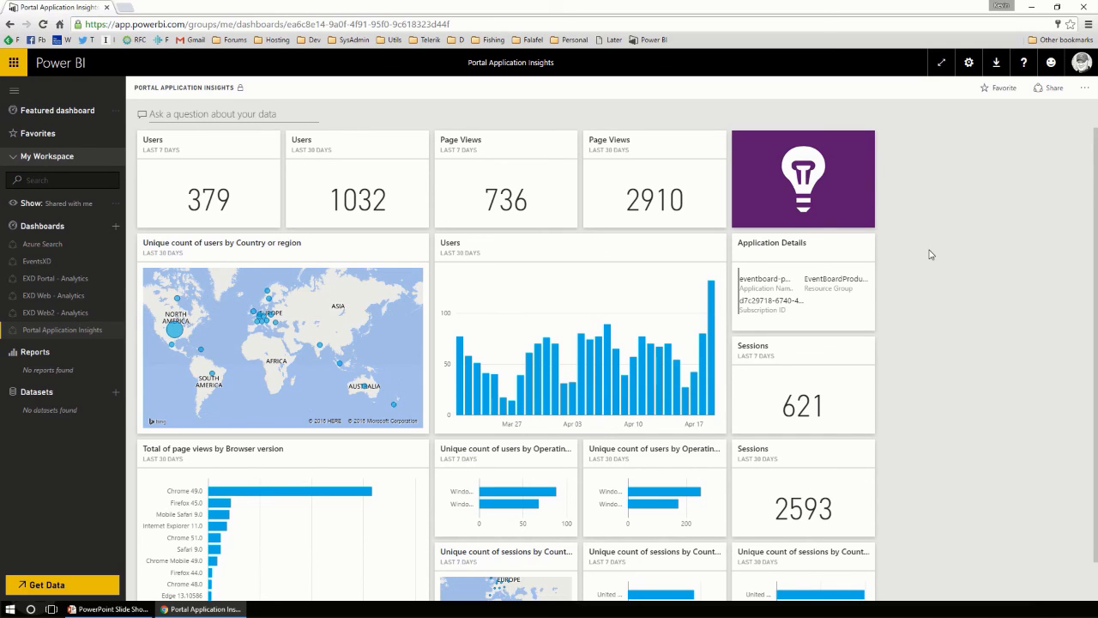
pyautogui.scroll(-1, 931, 254)
pyautogui.scroll(1, 930, 254)
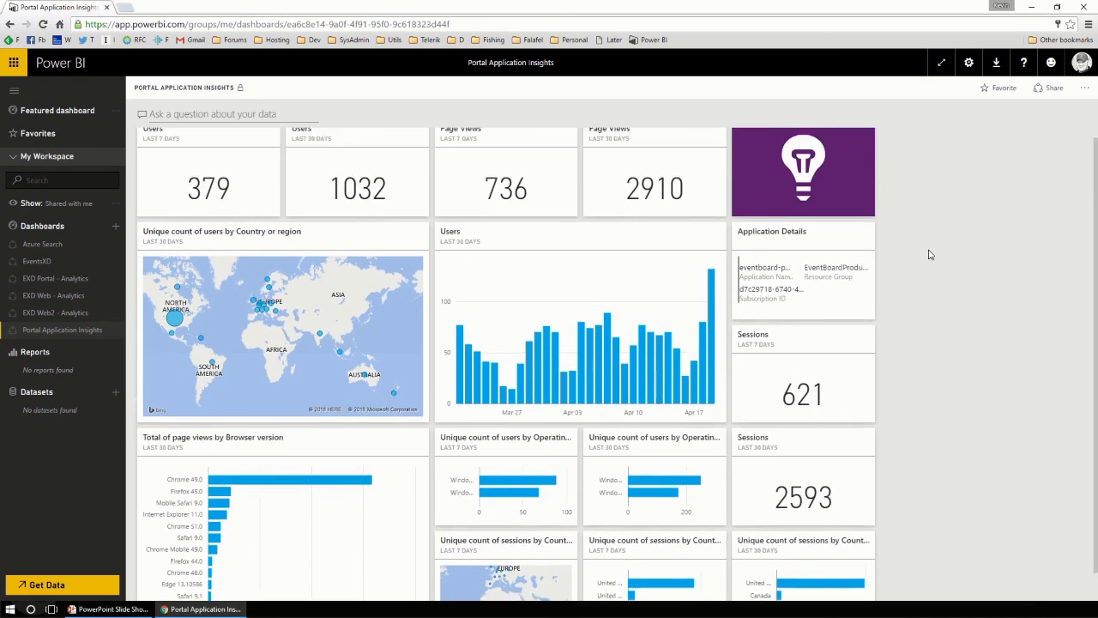
# Step: Minimize the browser to switch to the PowerPoint slide show and advance to the Resources slide
pyautogui.click(1032, 7)
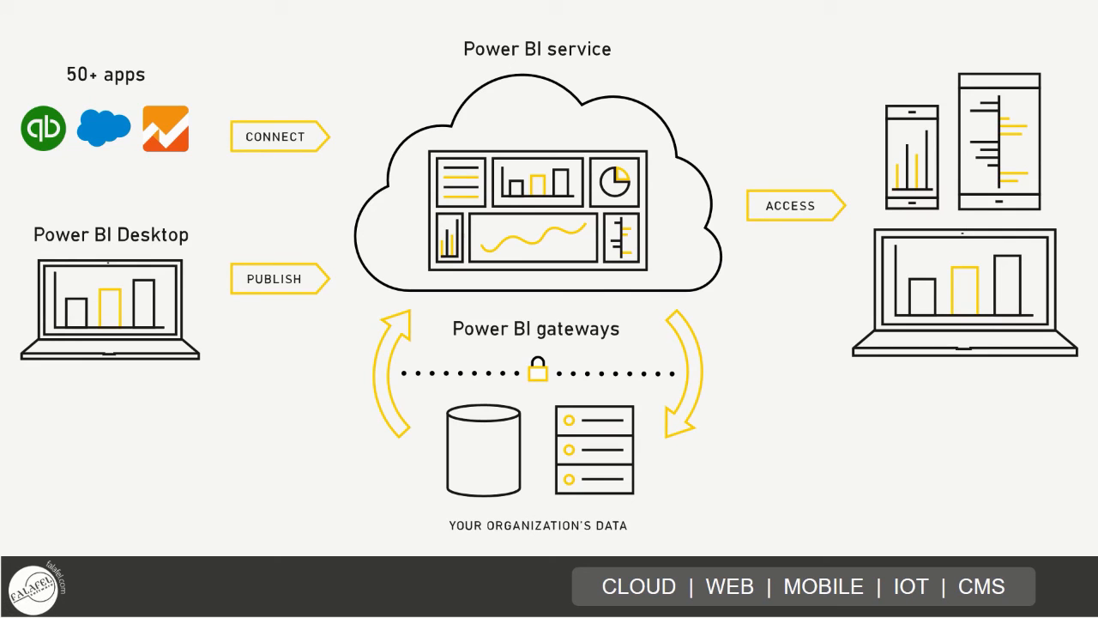
pyautogui.press('Right')
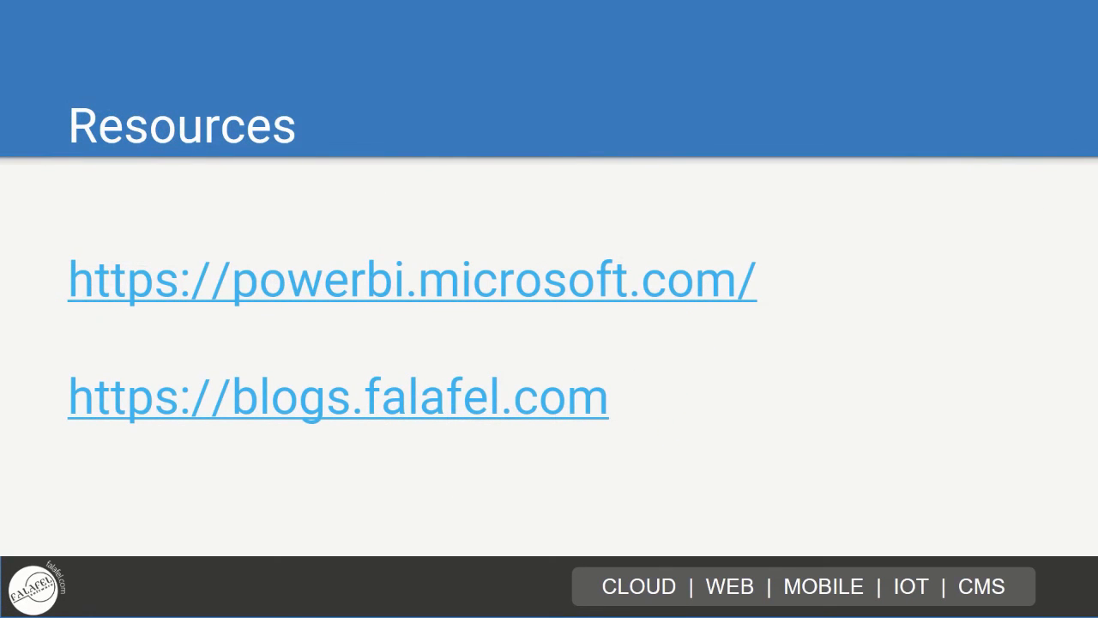